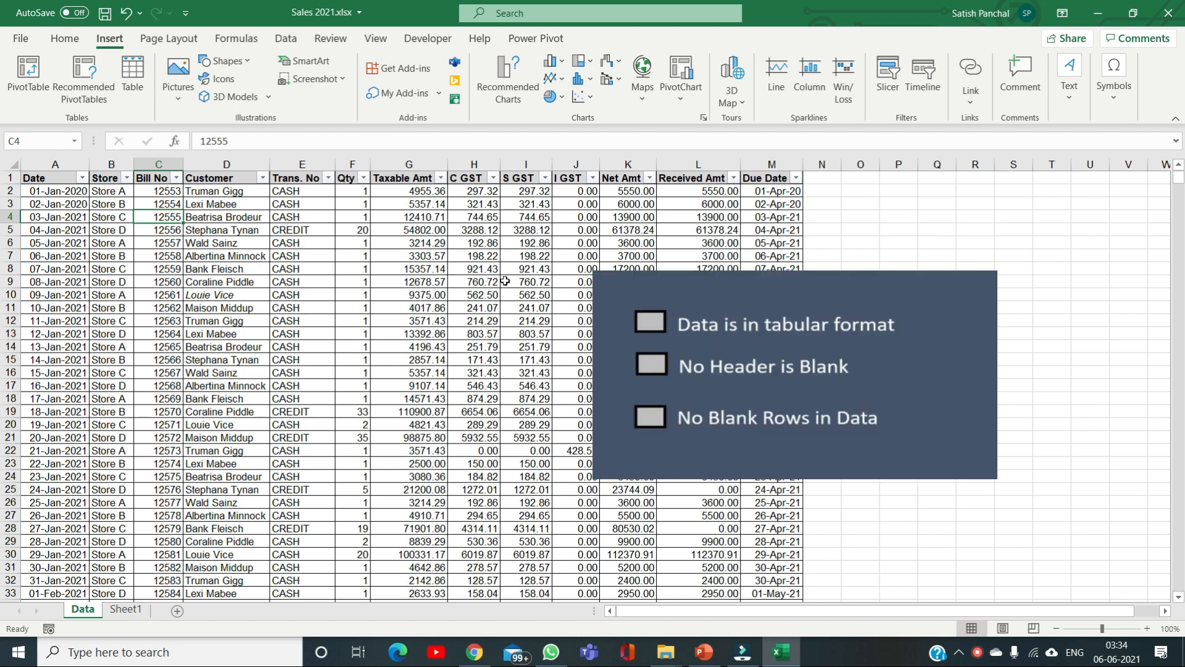
# - Examine the sales data's column headers and how far its rows extend in the Date column
pyautogui.click(278, 208)
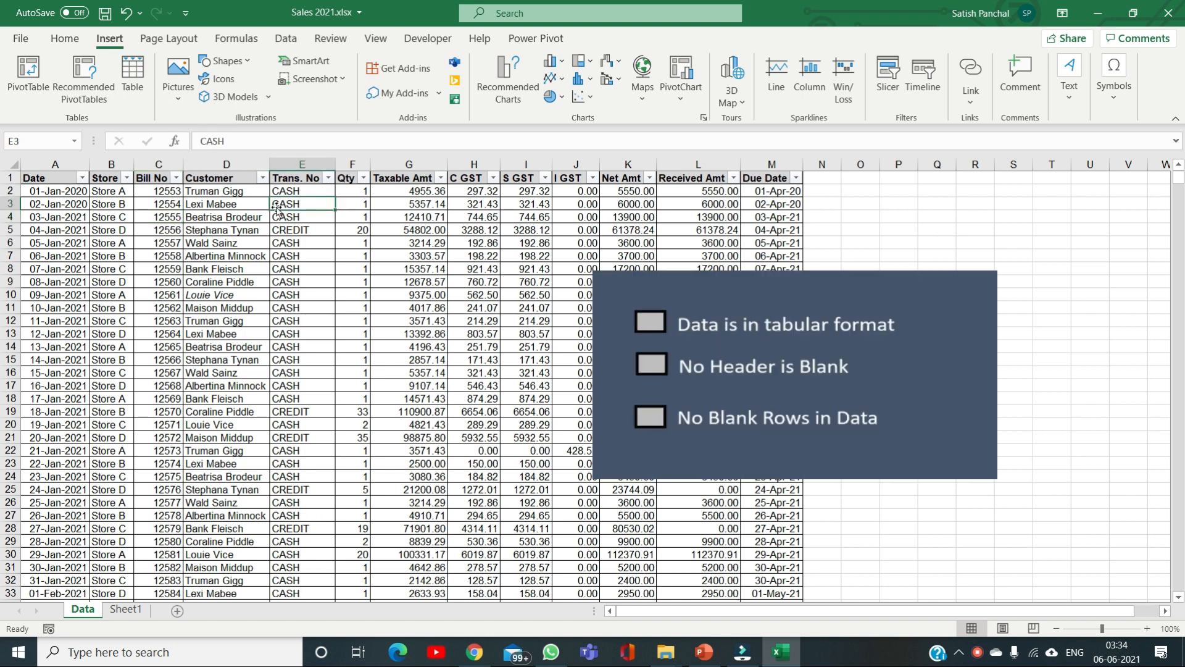
pyautogui.click(214, 179)
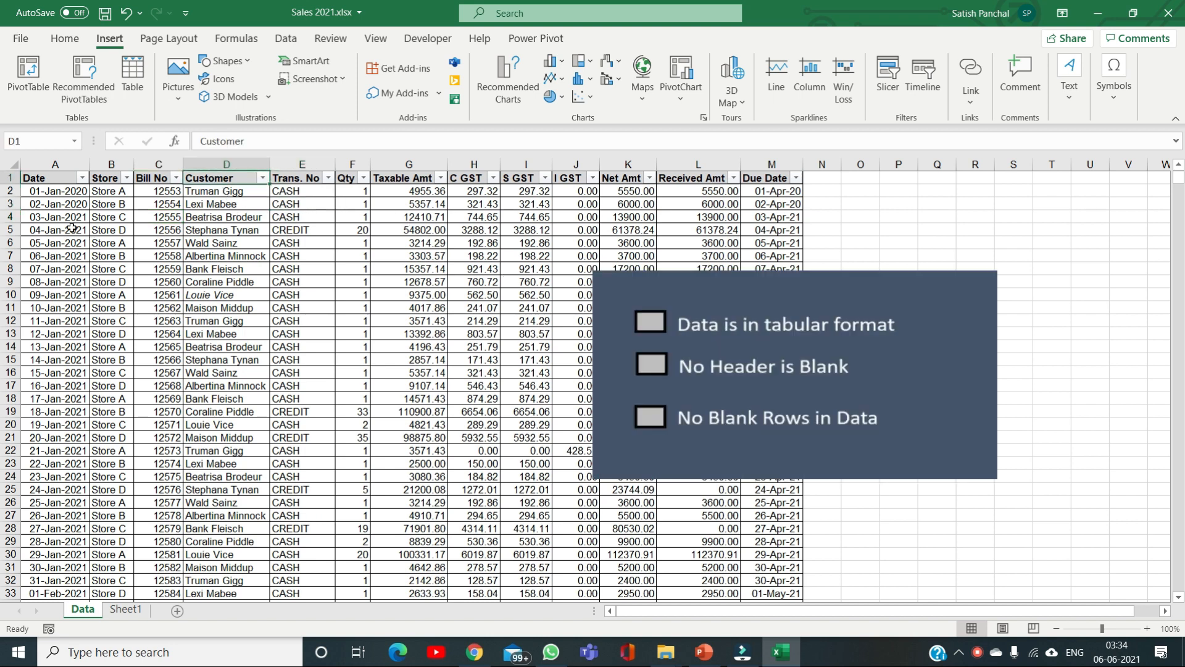
pyautogui.click(56, 203)
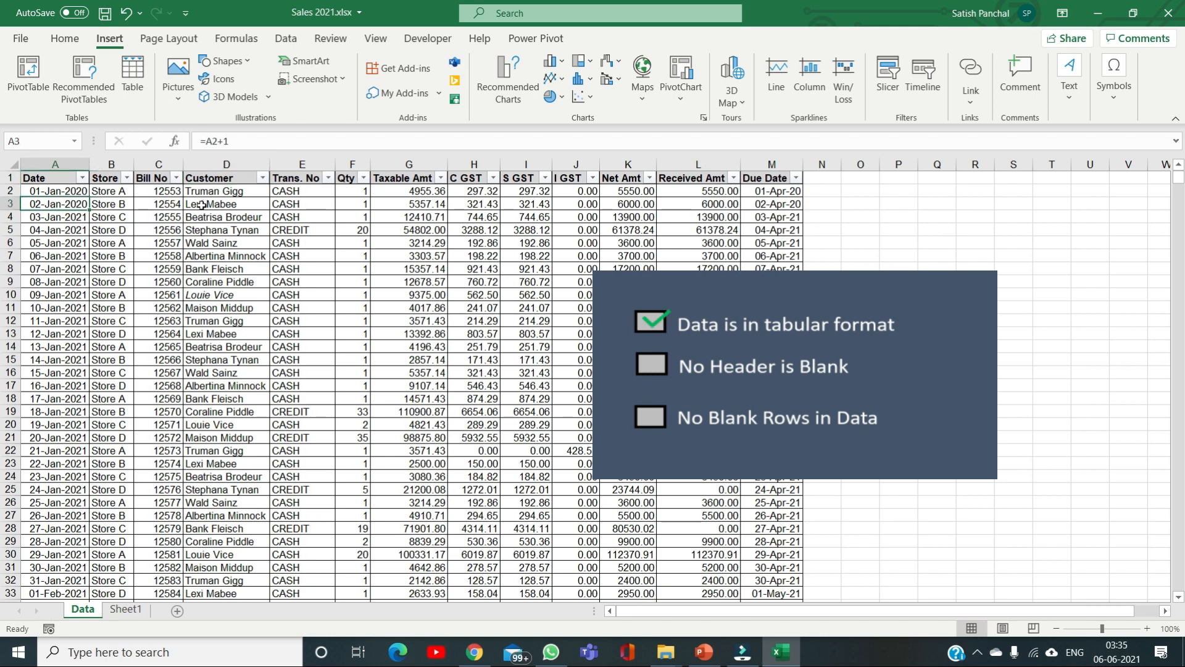
pyautogui.hotkey('ctrl', 'Down')
pyautogui.hotkey('ctrl', 'Up')
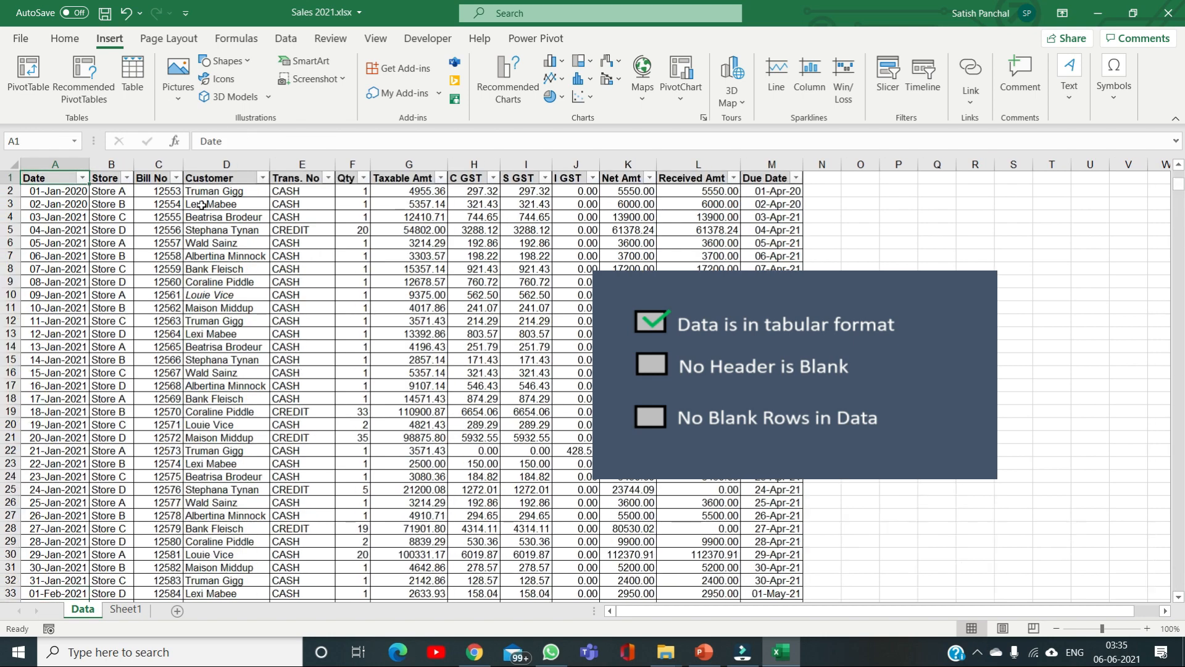
# - Clear the Customer header in cell D1 and undo the deletion
pyautogui.click(228, 180)
pyautogui.press('Delete')
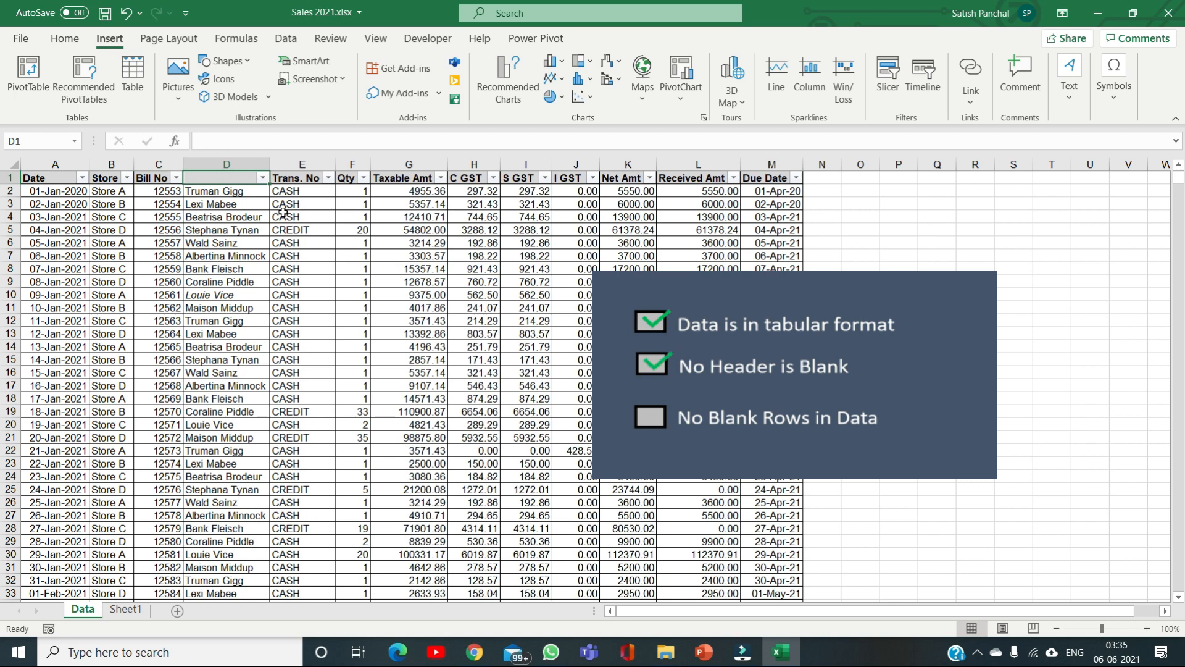
pyautogui.hotkey('ctrl', 'z')
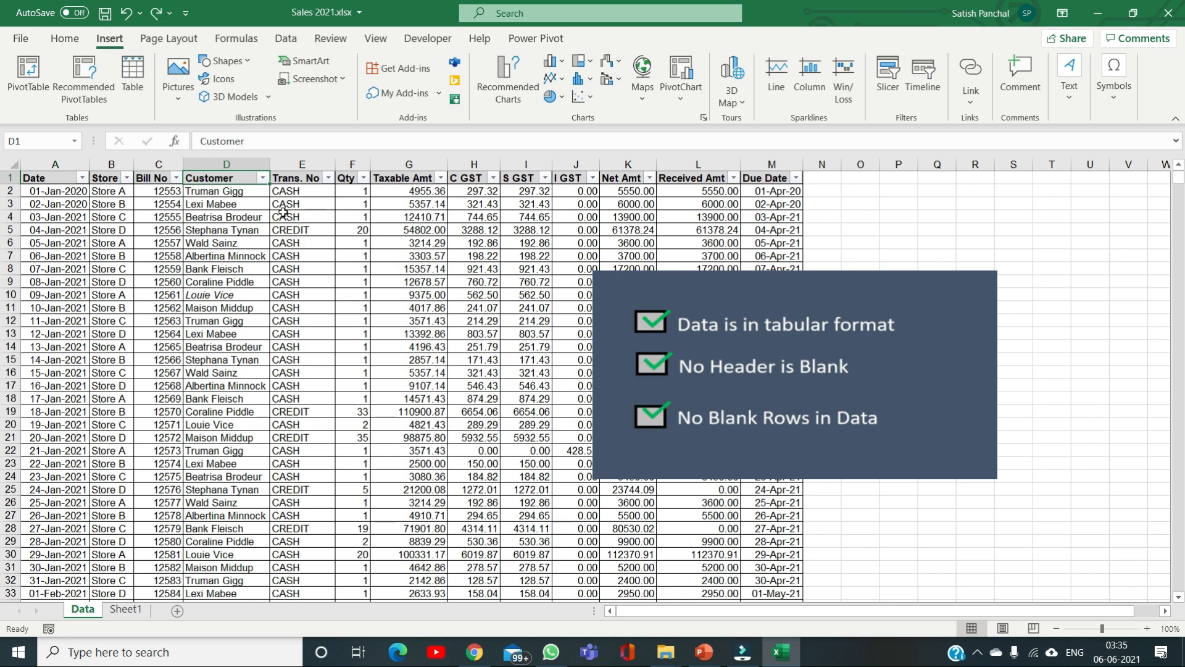
# - Clear the contents of the entire row 4 and undo the deletion
pyautogui.press('Down')
pyautogui.press('Down')
pyautogui.press('Down')
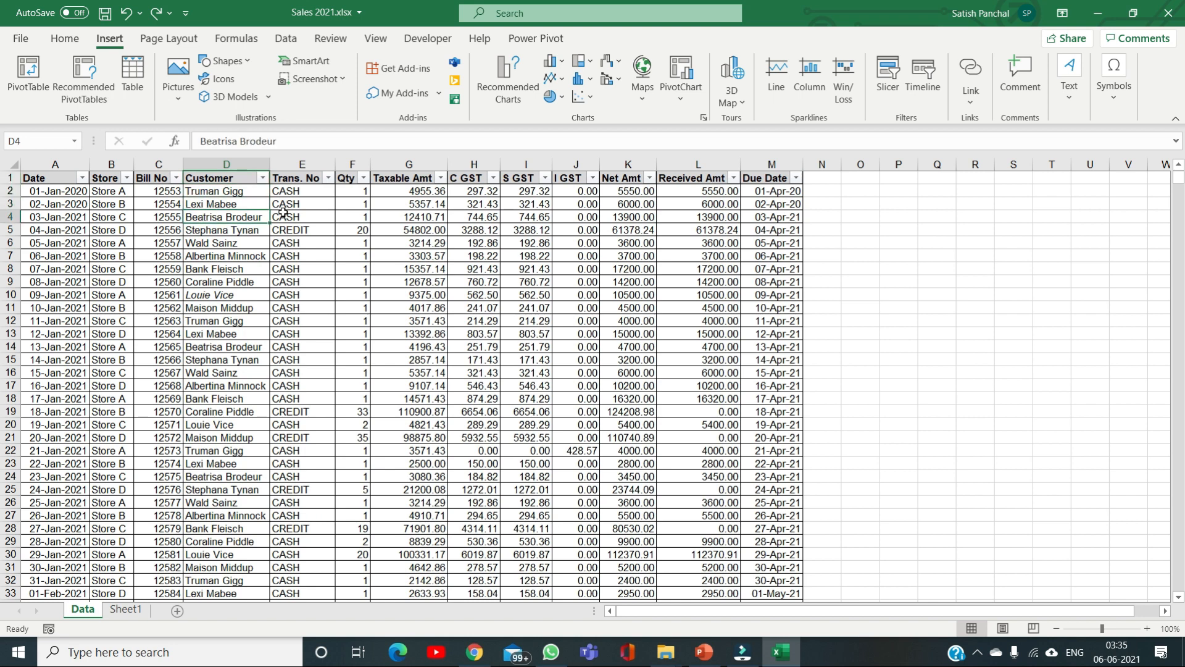
pyautogui.hotkey('shift', 'space')
pyautogui.press('Delete')
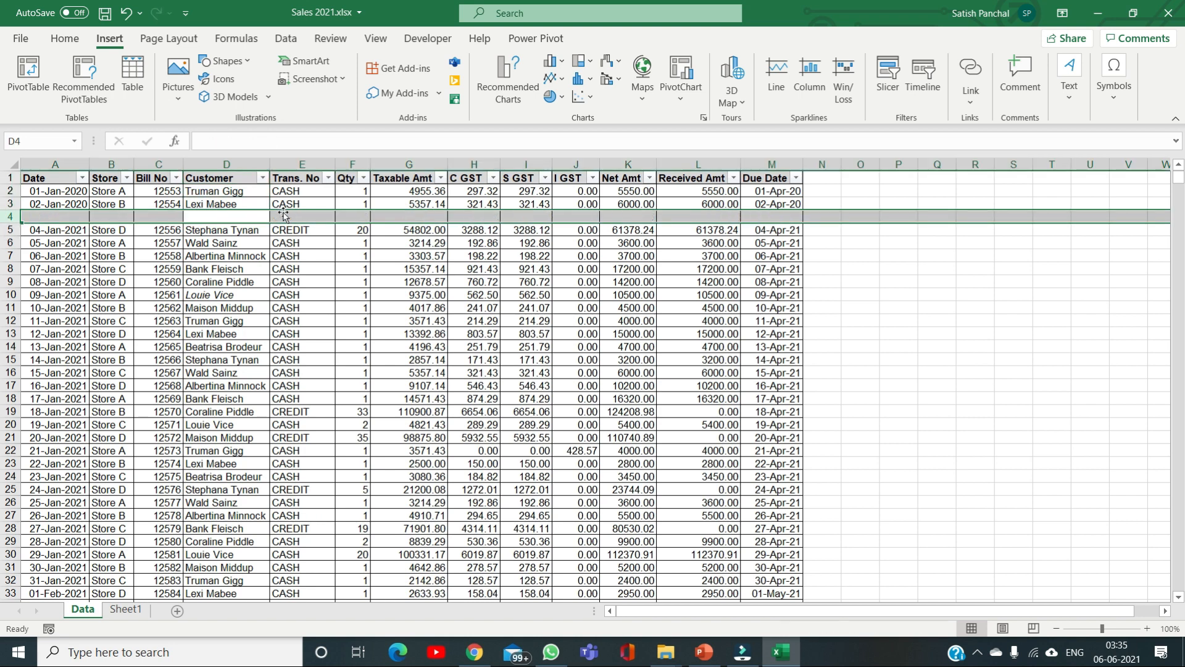
pyautogui.press('Home')
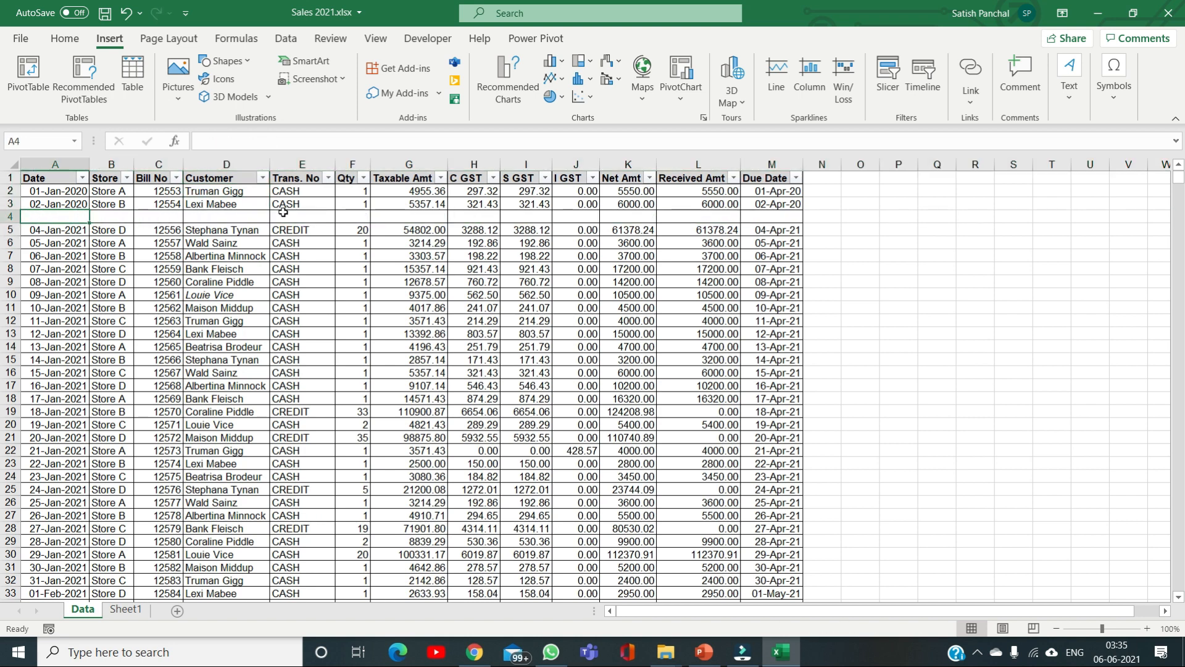
pyautogui.hotkey('ctrl', 'z')
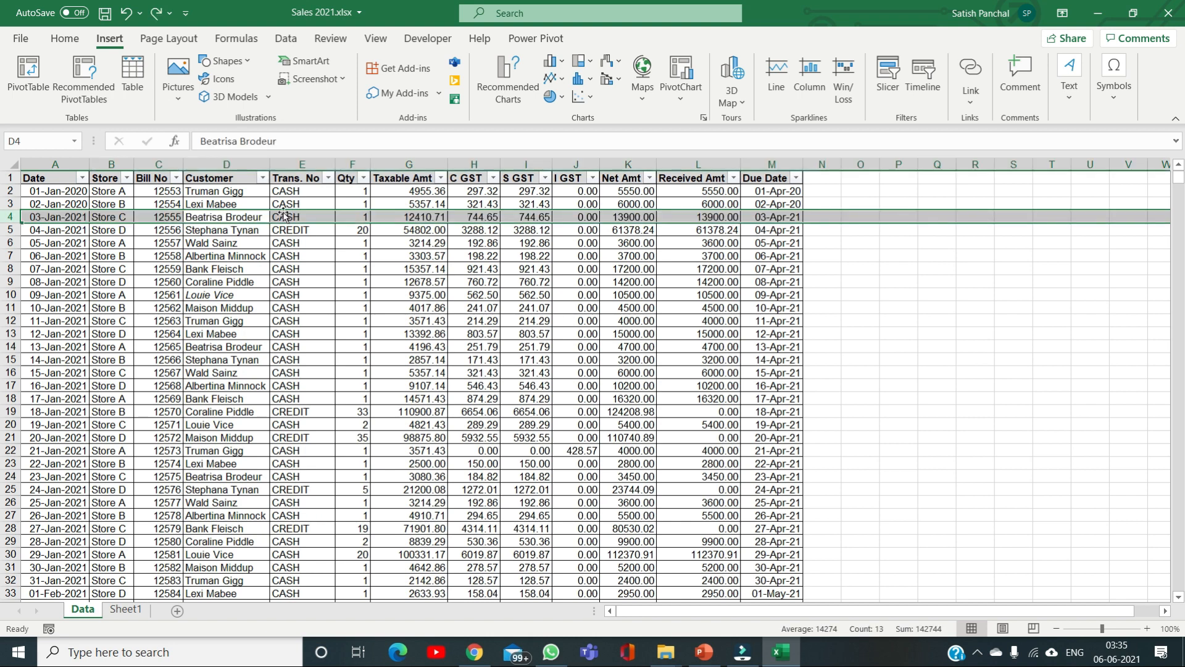
pyautogui.press('Left')
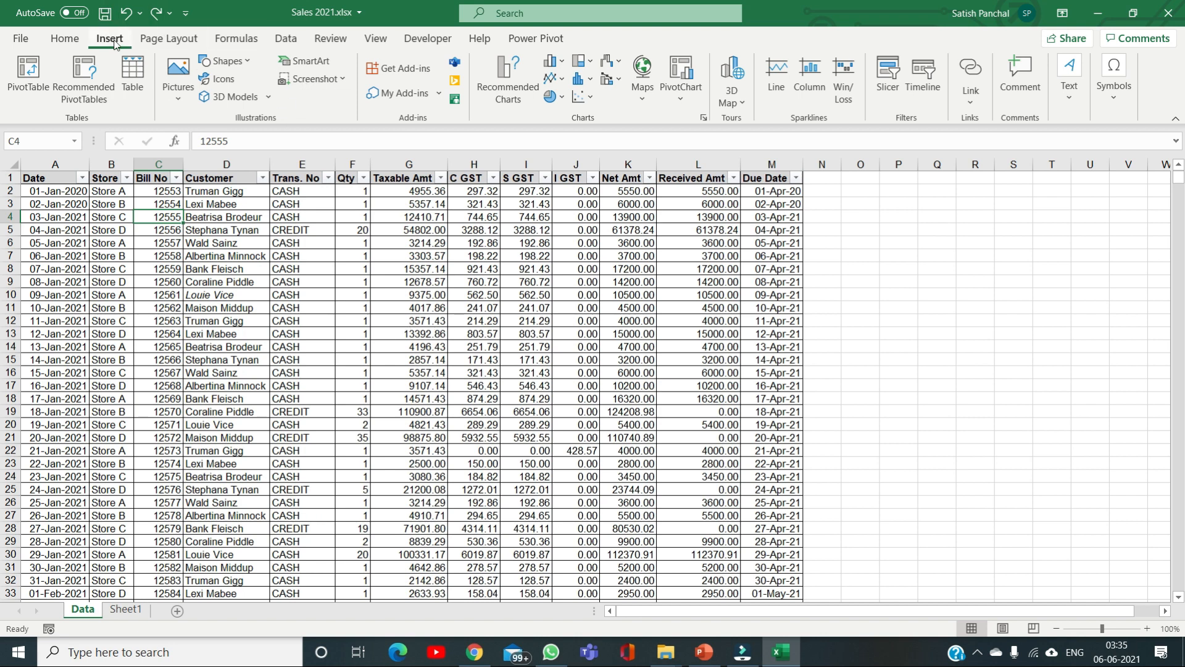
pyautogui.click(32, 95)
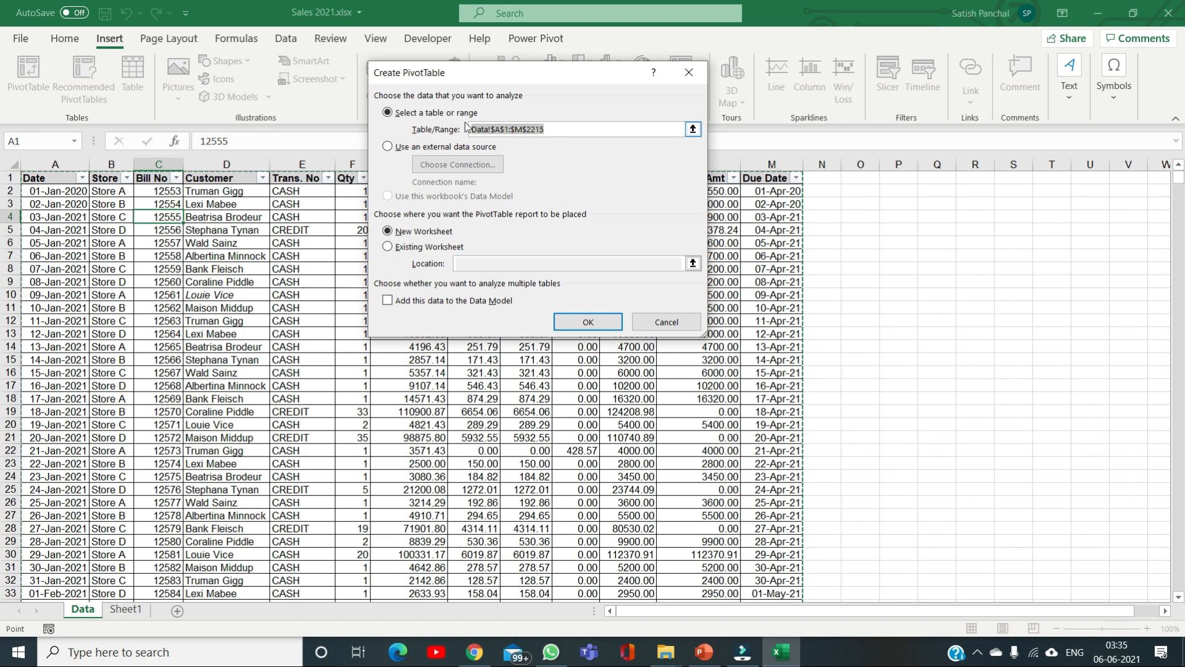
pyautogui.click(511, 129)
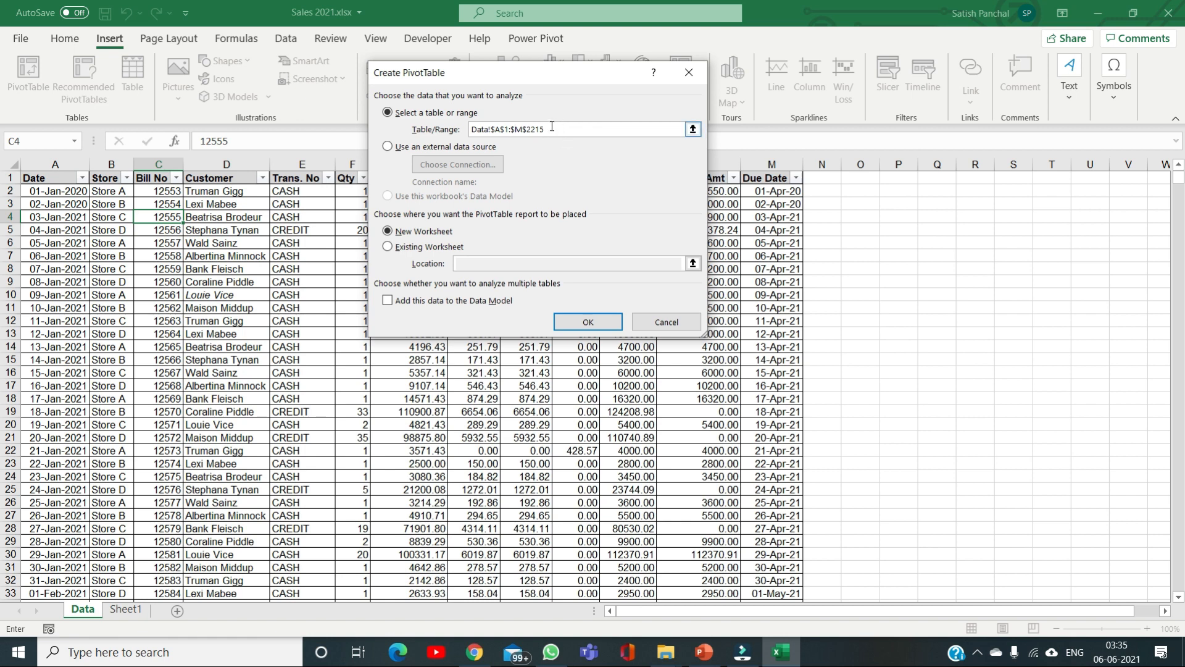
pyautogui.doubleClick(551, 126)
pyautogui.moveTo(561, 129); pyautogui.dragTo(447, 129)
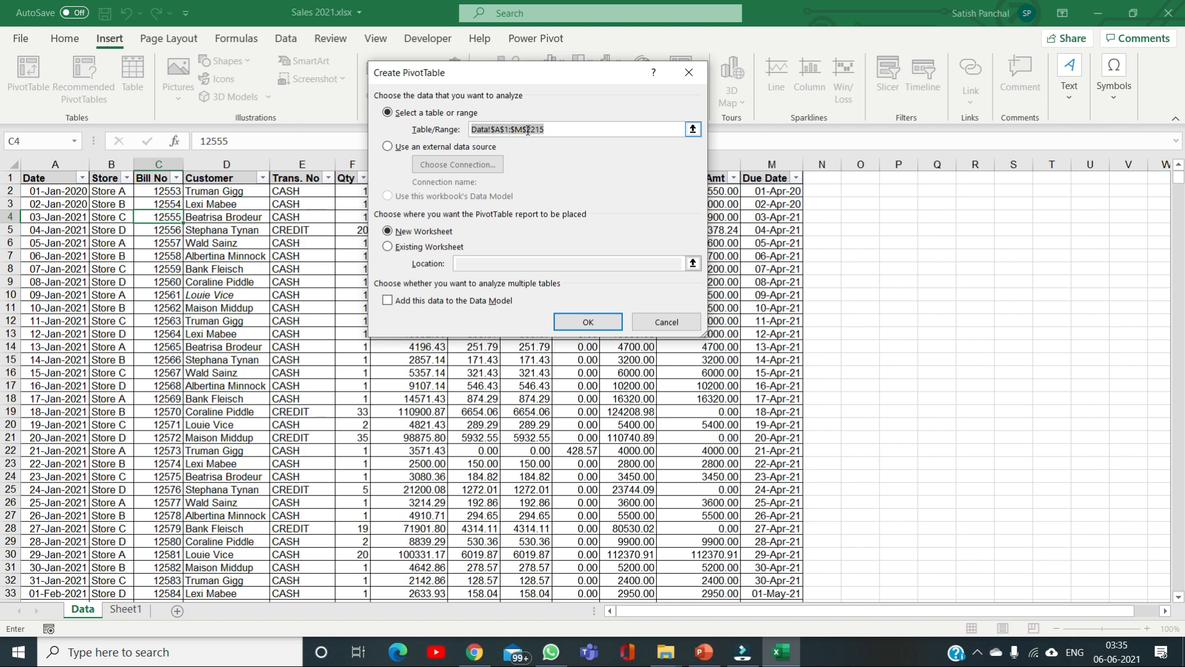
pyautogui.moveTo(527, 129); pyautogui.dragTo(550, 131)
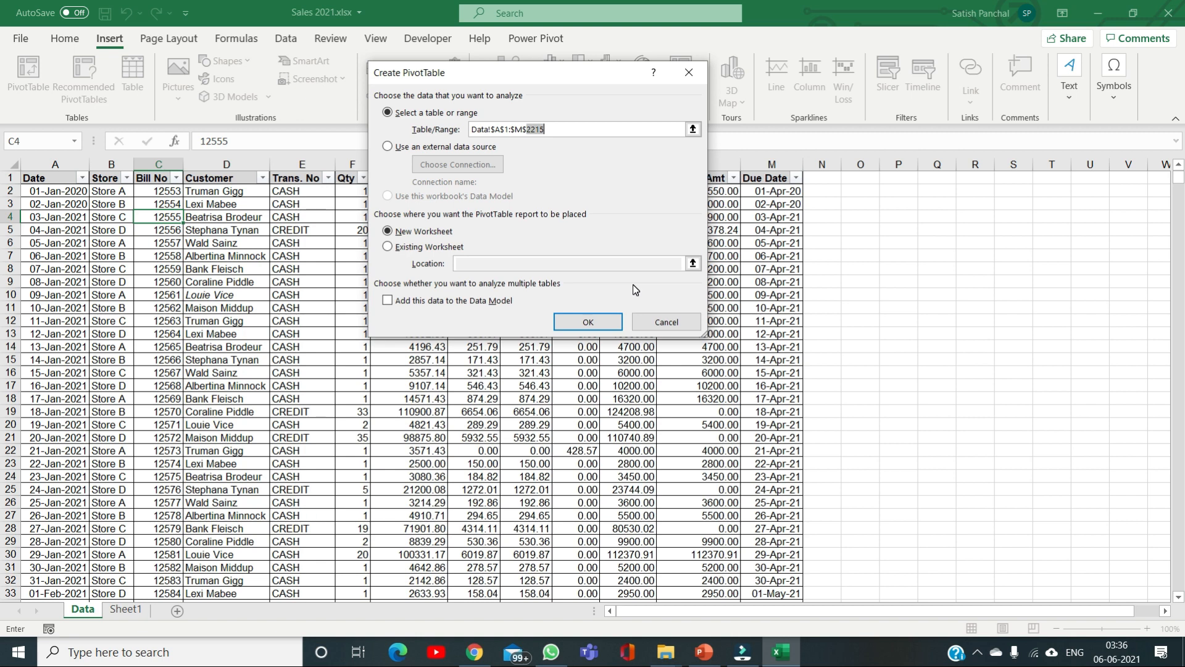
pyautogui.click(660, 329)
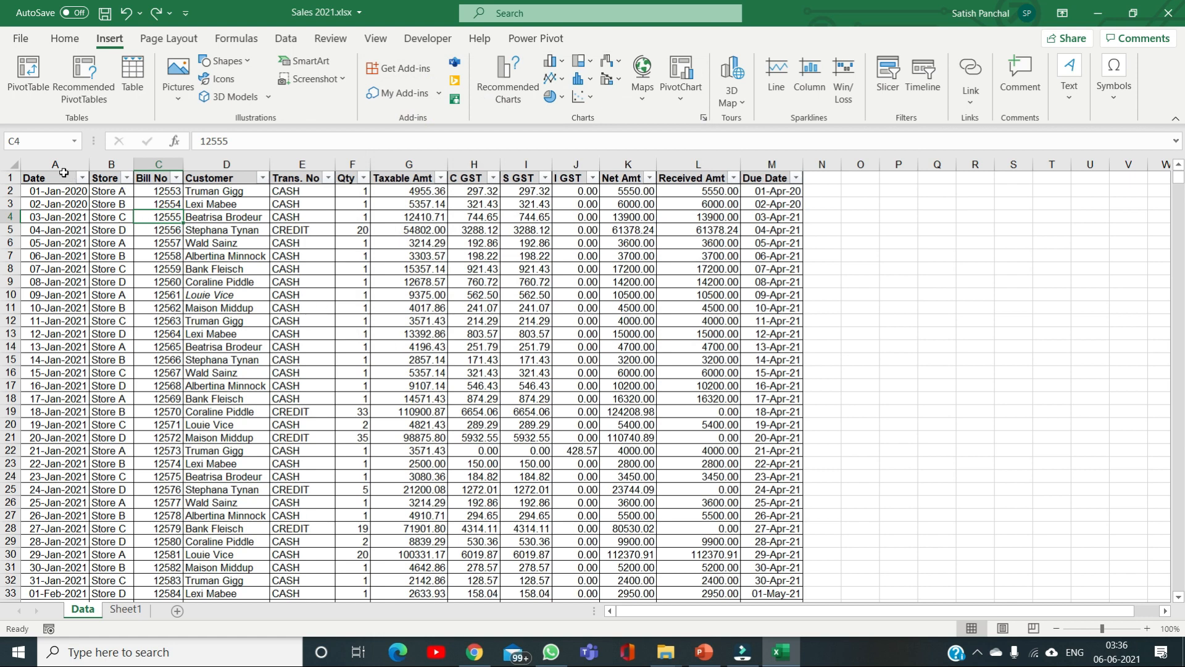
# - Format the data range $A$1:$M$2215 as a table with headers, using the light blue-header table style
pyautogui.moveTo(64, 173)
pyautogui.mouseDown()
pyautogui.moveTo(138, 162)
pyautogui.moveTo(714, 201)
pyautogui.moveTo(741, 226)
pyautogui.moveTo(798, 216)
pyautogui.mouseUp()
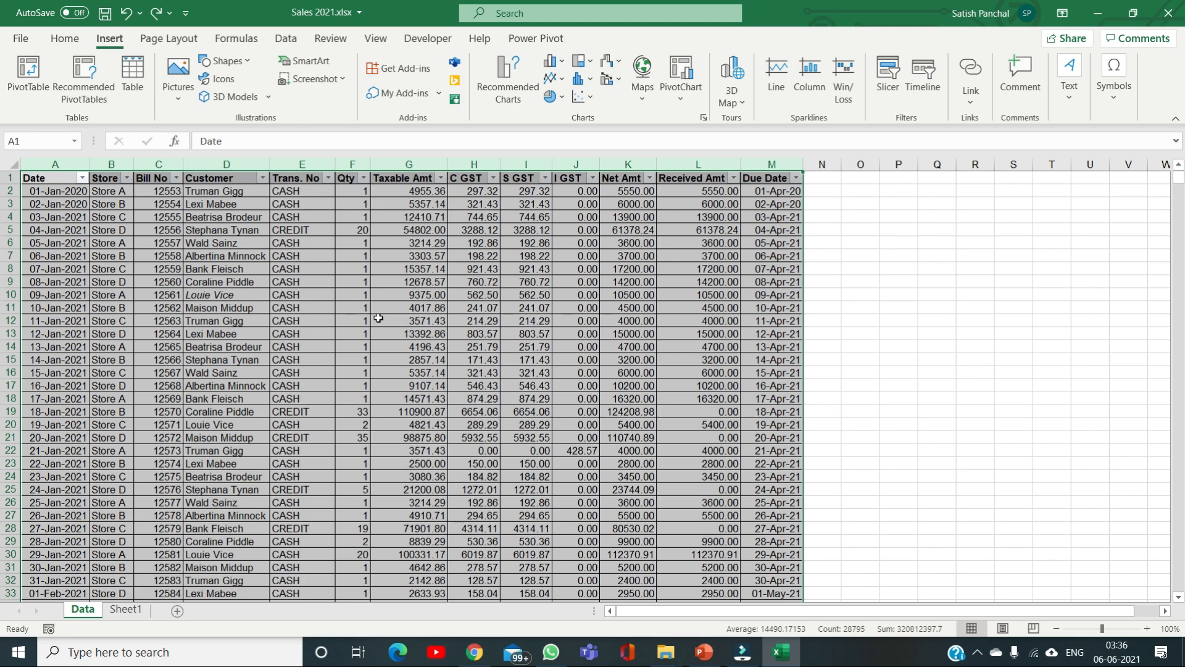
pyautogui.click(228, 269)
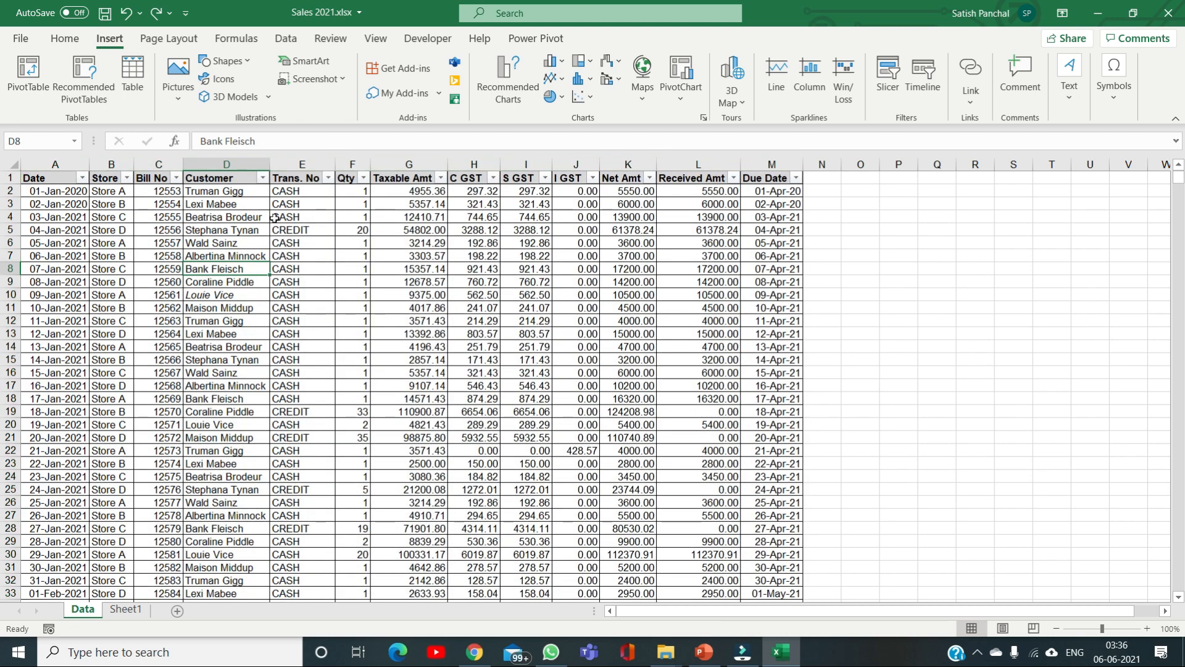
pyautogui.click(65, 38)
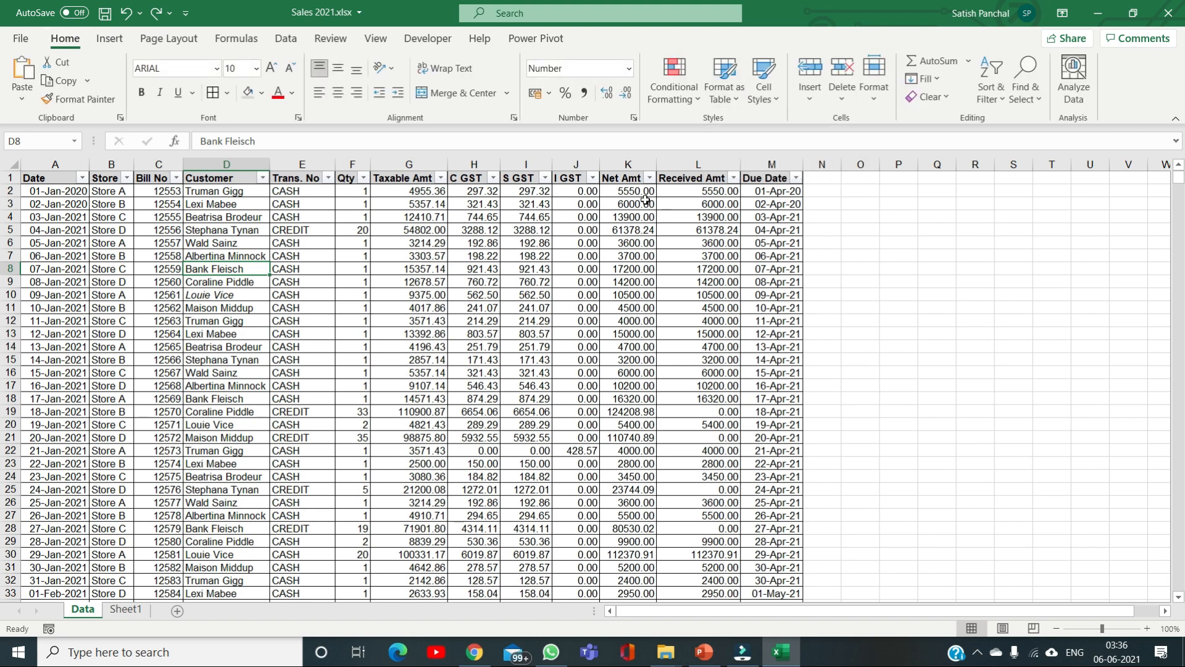
pyautogui.click(733, 99)
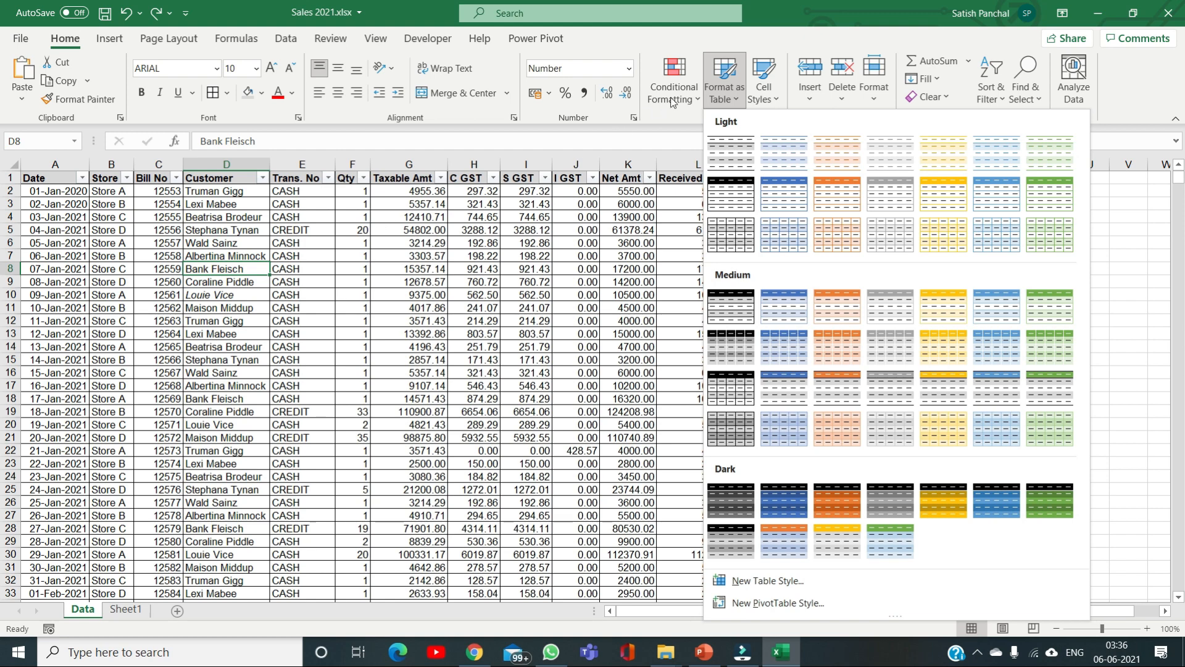
pyautogui.click(793, 200)
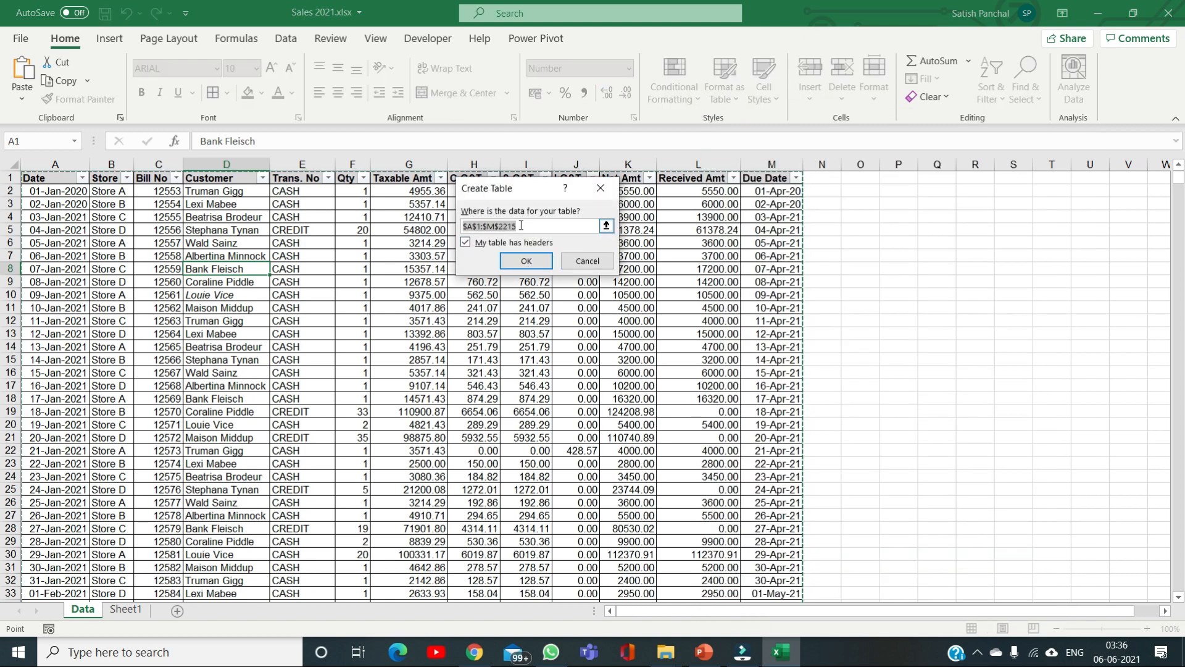
pyautogui.click(466, 242)
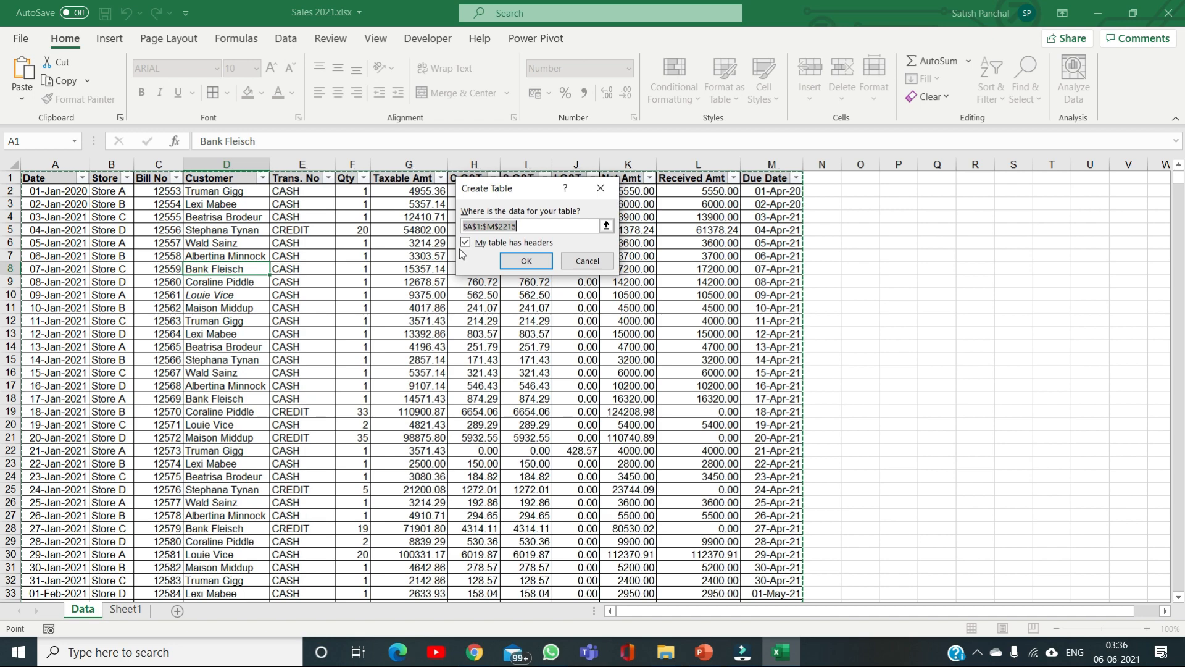
pyautogui.click(526, 262)
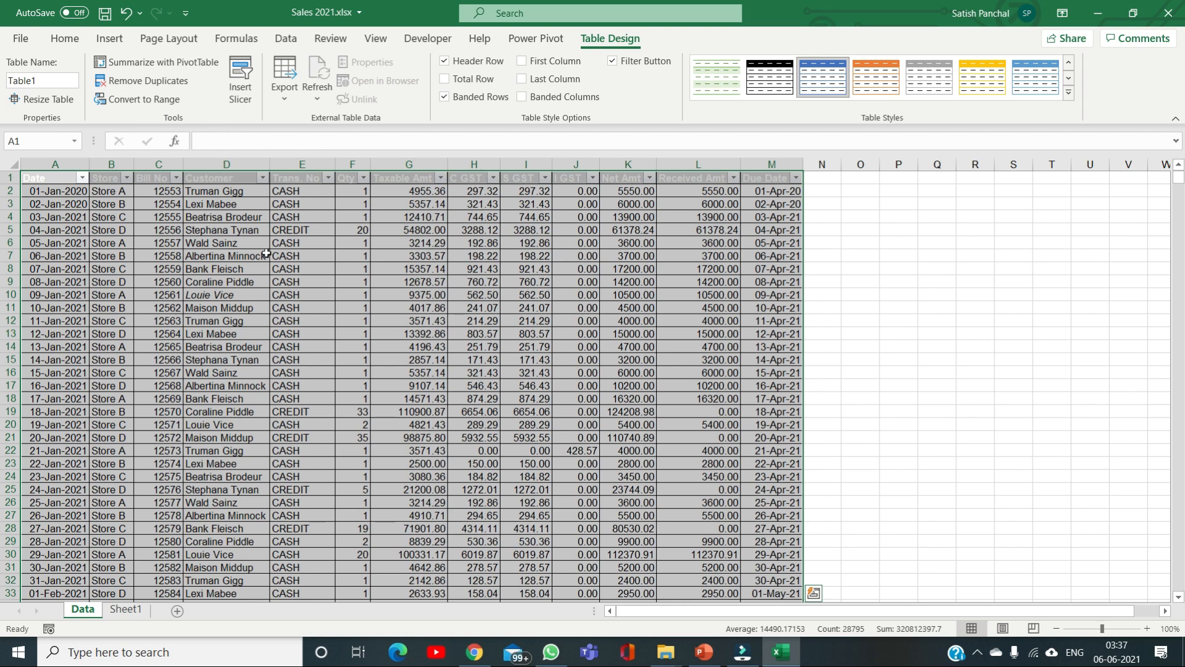
# - Rename the new table as SalesData
pyautogui.click(47, 81)
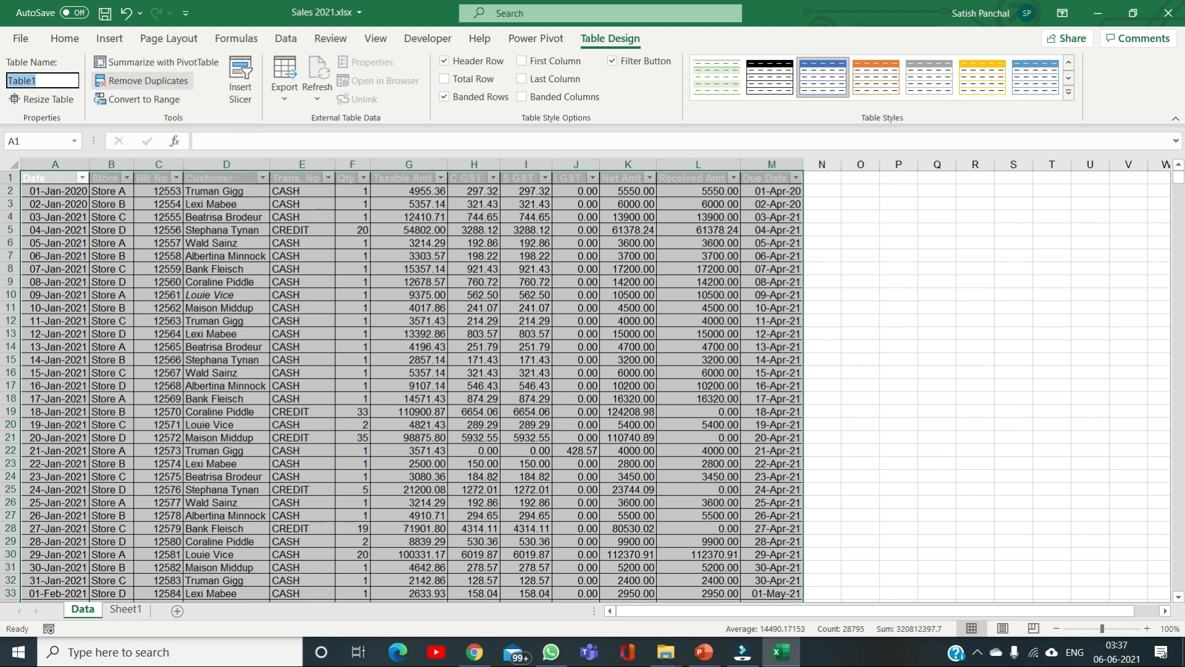
pyautogui.write('SalesData')
pyautogui.press('Return')
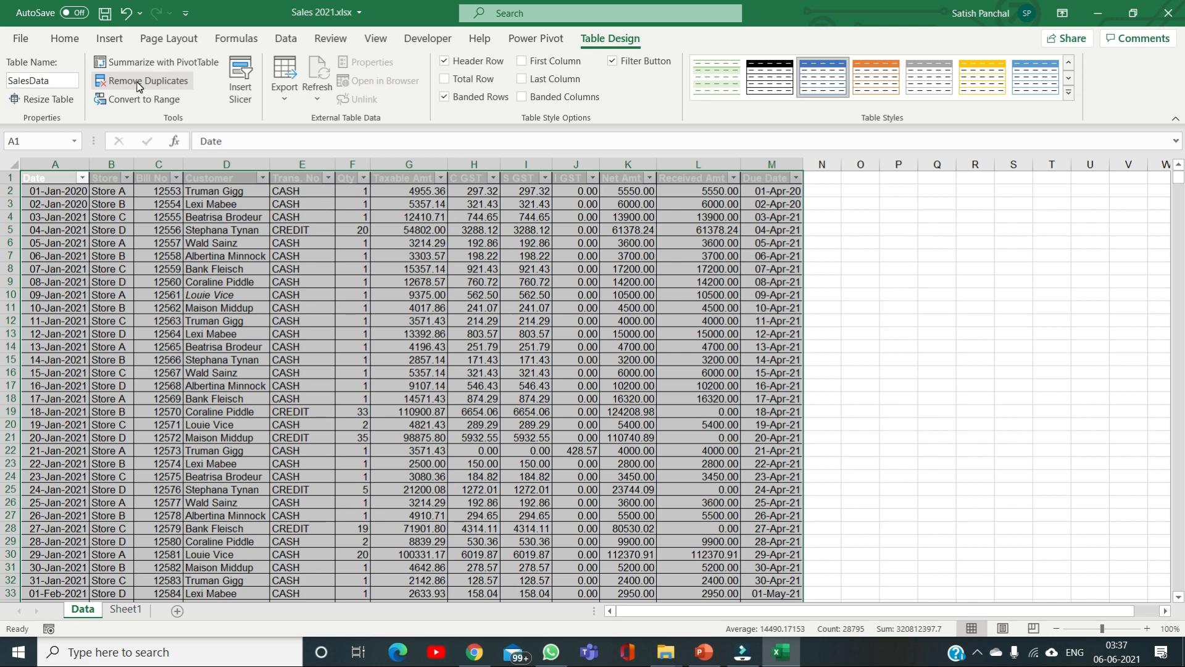
# - Insert a PivotTable on a new worksheet, using the SalesData table as its source
pyautogui.click(196, 255)
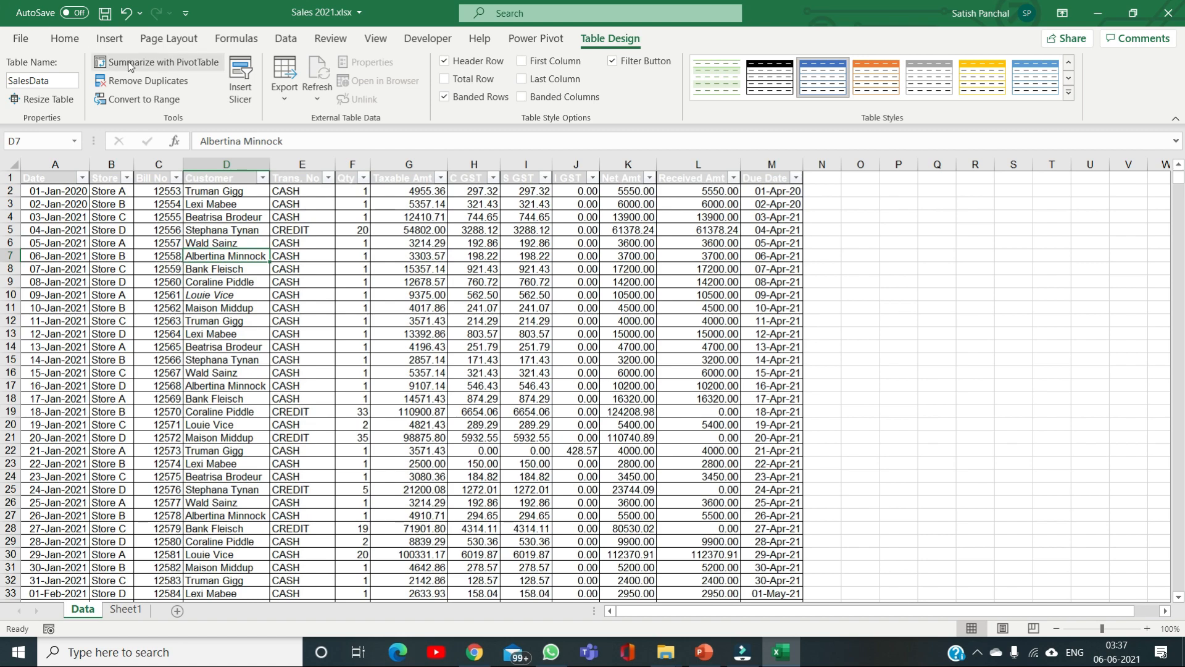
pyautogui.click(121, 42)
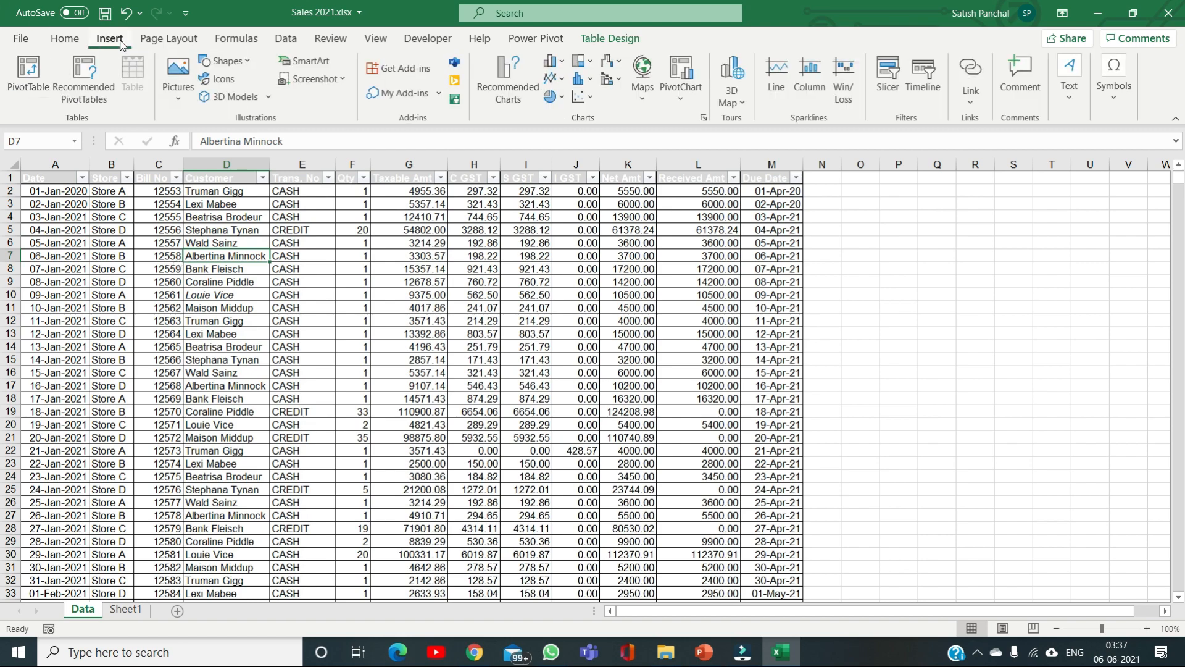
pyautogui.click(25, 86)
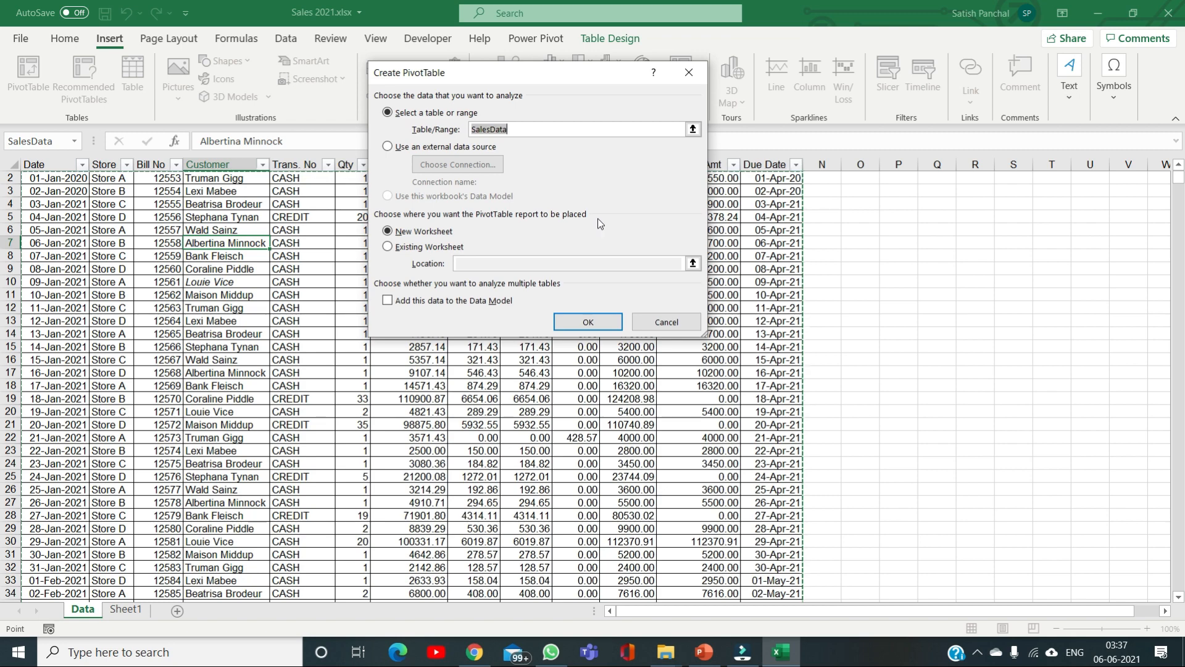
pyautogui.click(593, 323)
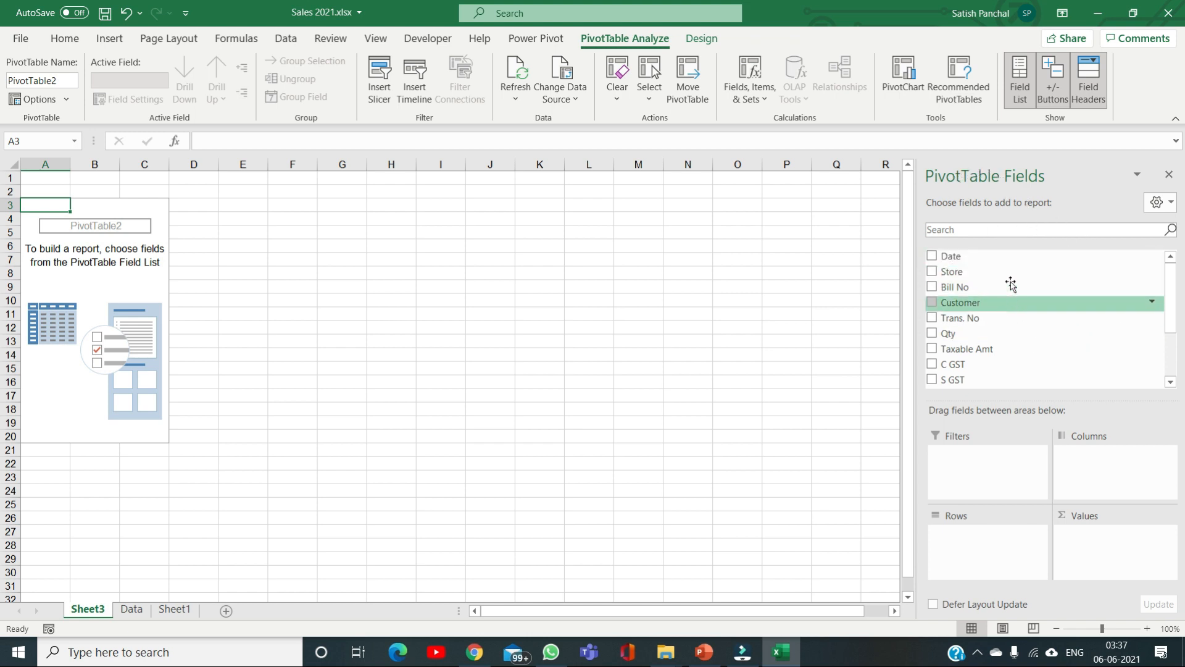
# - Add the Store field to the PivotTable's Columns area
pyautogui.scroll(-2, 960, 298)
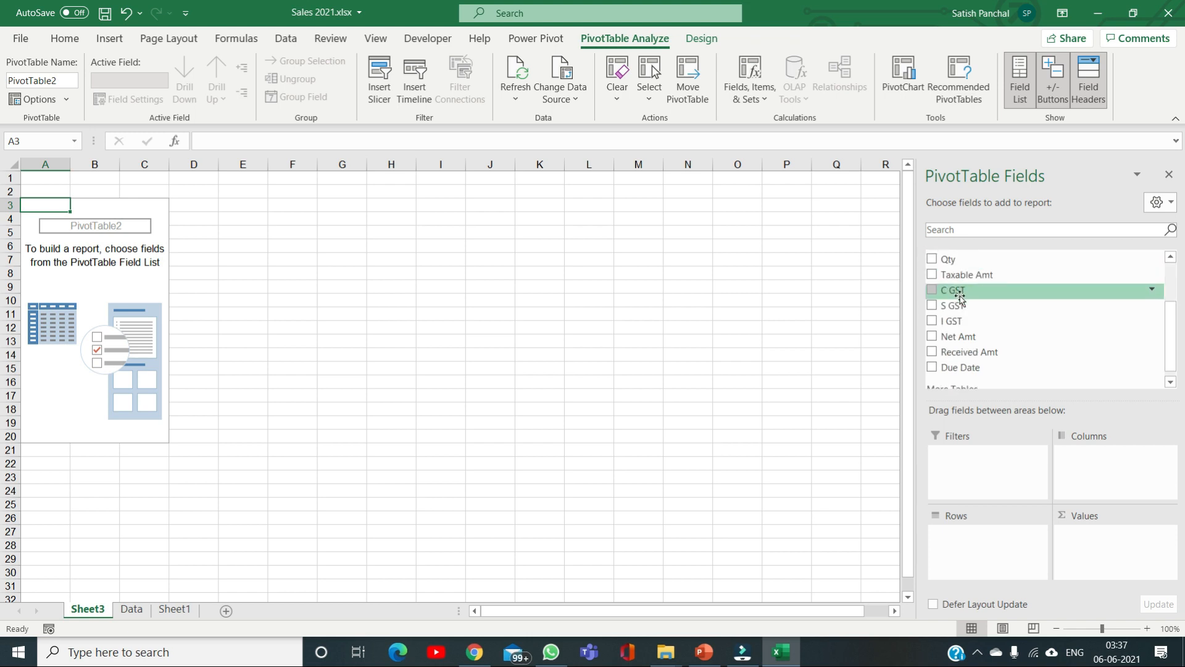
pyautogui.scroll(-1, 960, 298)
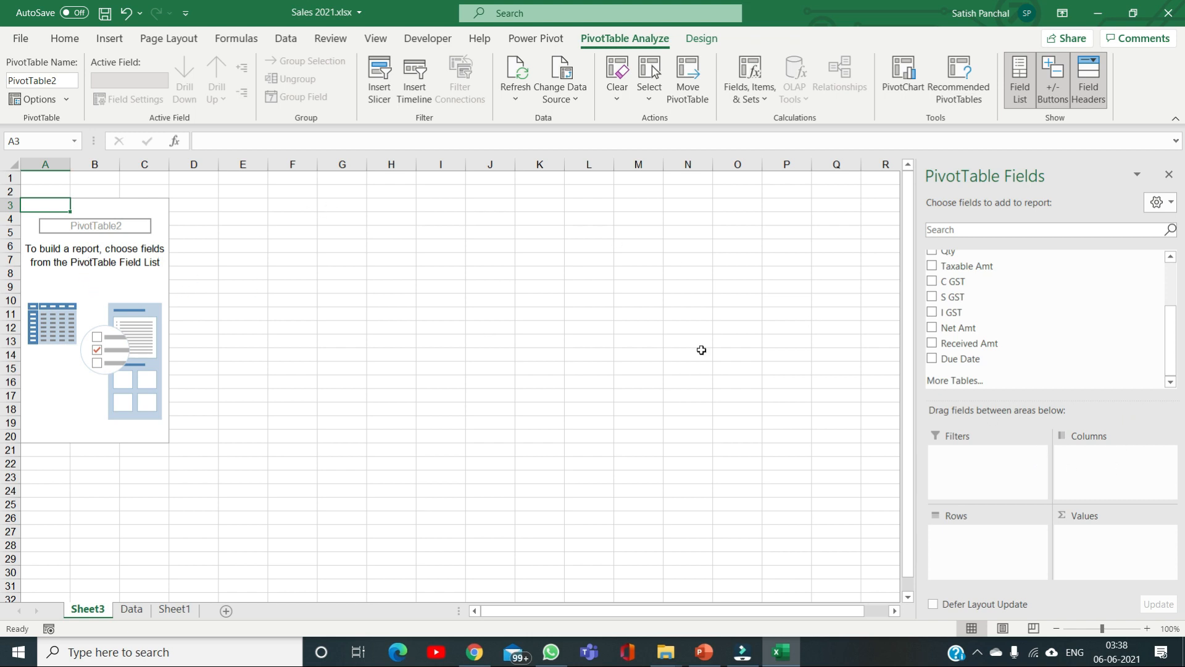
pyautogui.scroll(2, 1180, 345)
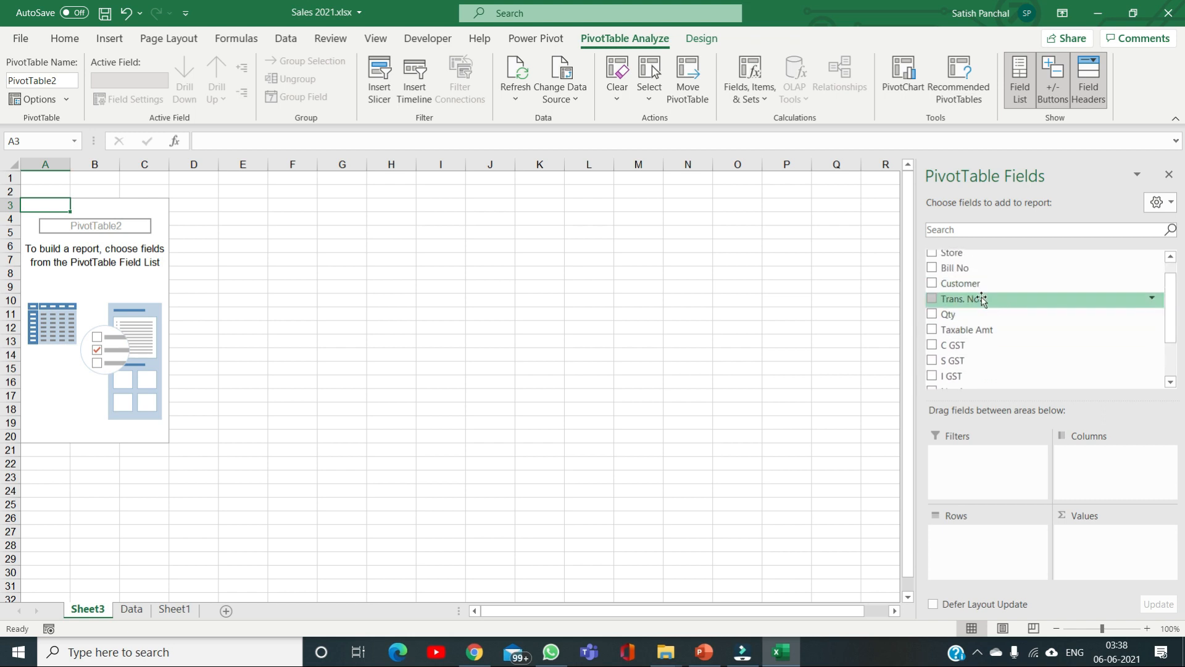
pyautogui.scroll(-1, 974, 290)
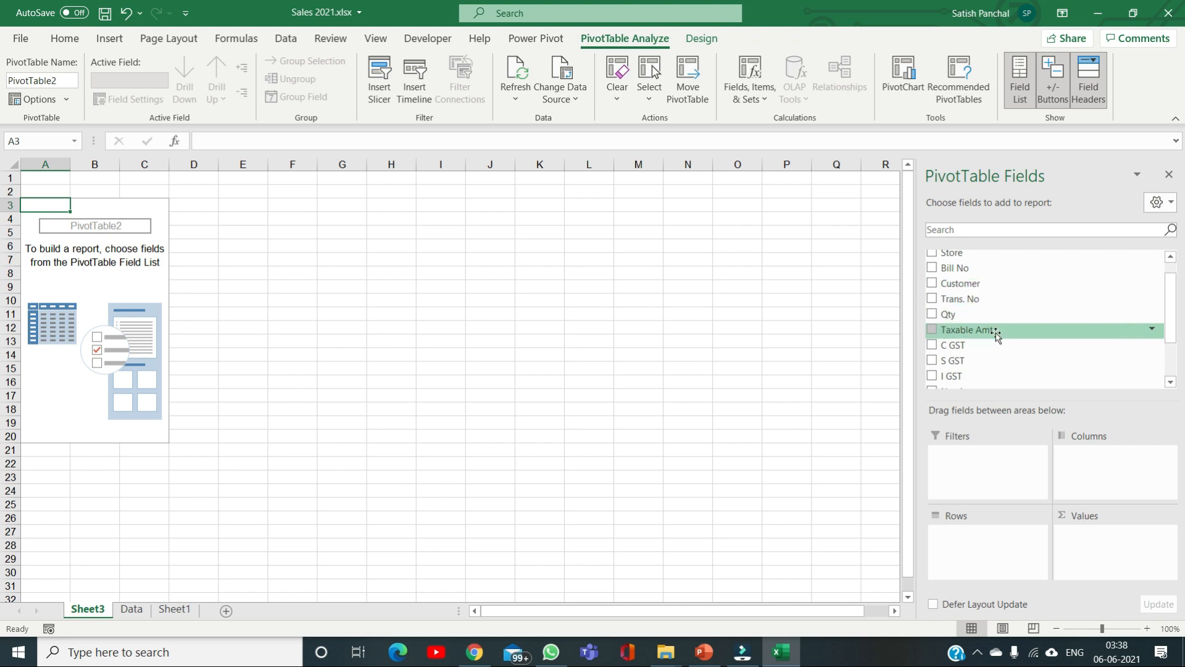
pyautogui.scroll(1, 990, 291)
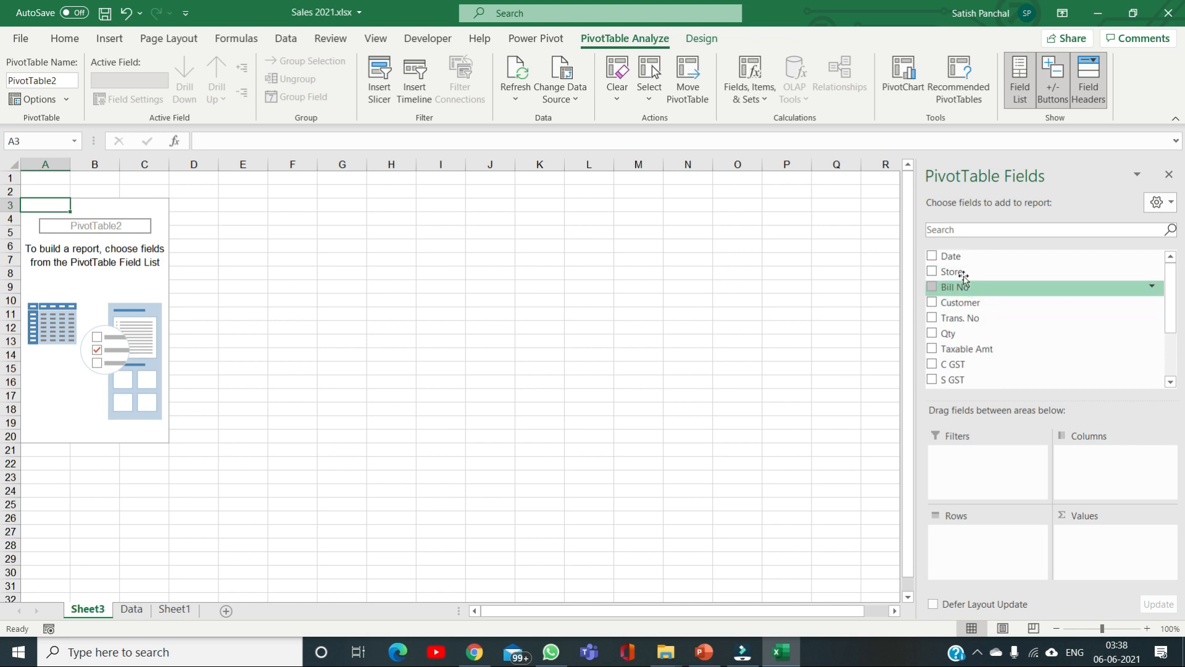
pyautogui.moveTo(961, 272); pyautogui.dragTo(1088, 455)
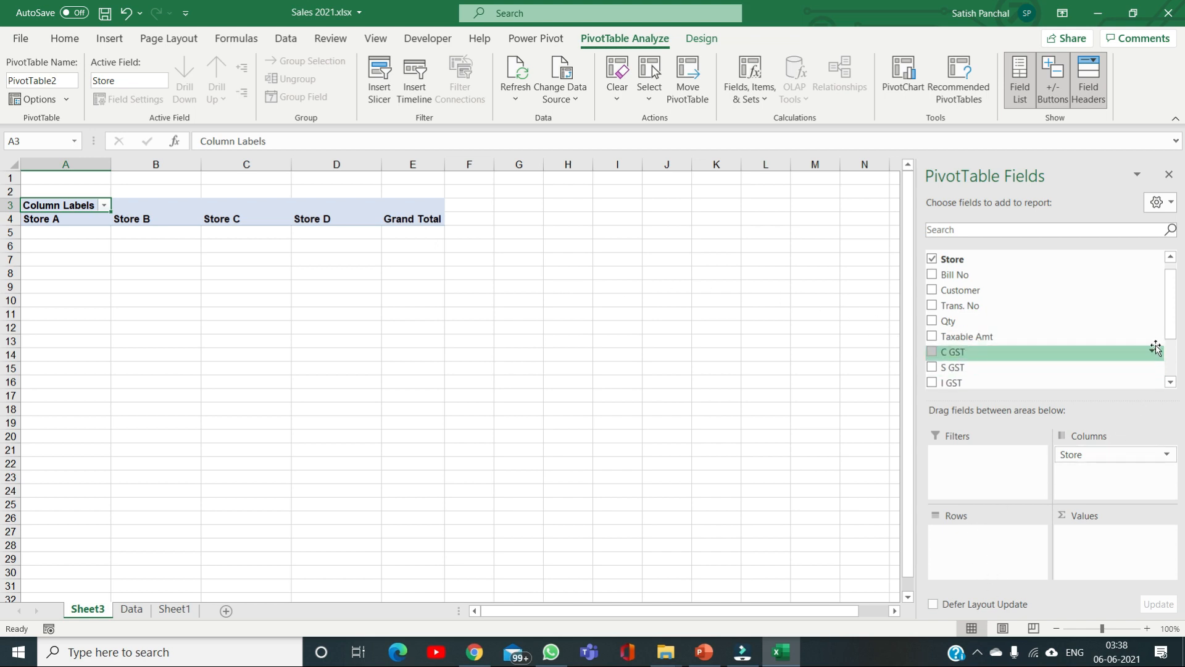
# - Add the Customer field to the PivotTable's Rows area and the Net Amt field to its Values area
pyautogui.moveTo(1173, 307); pyautogui.dragTo(1172, 300)
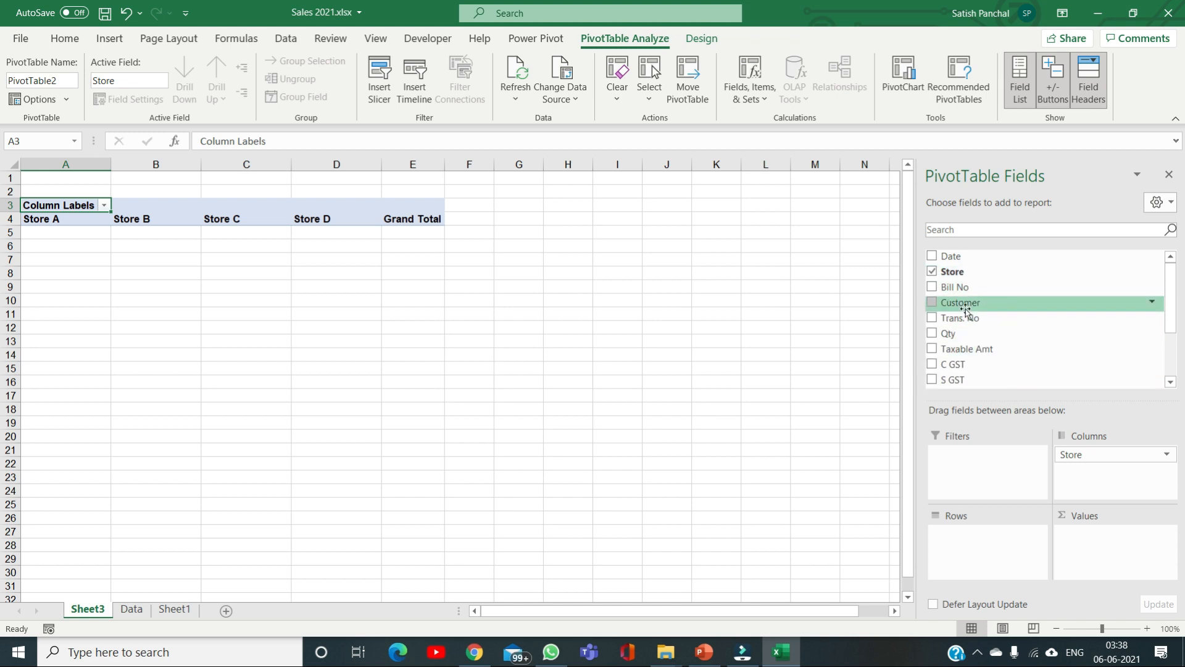
pyautogui.moveTo(967, 306); pyautogui.dragTo(980, 529)
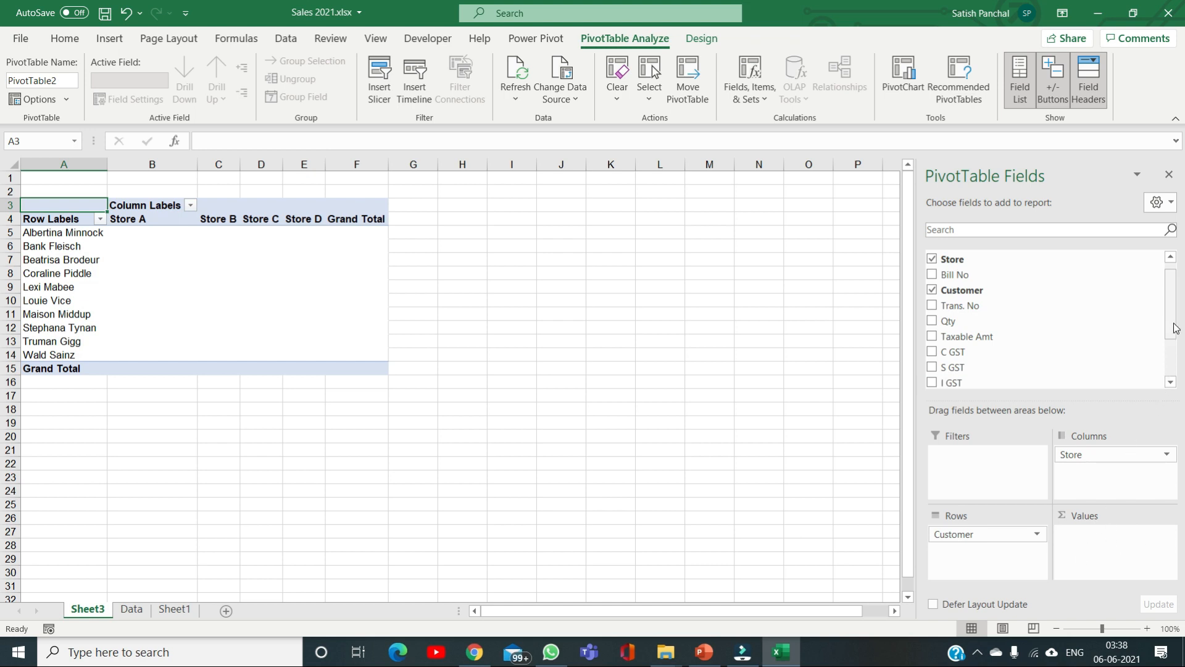
pyautogui.click(1173, 365)
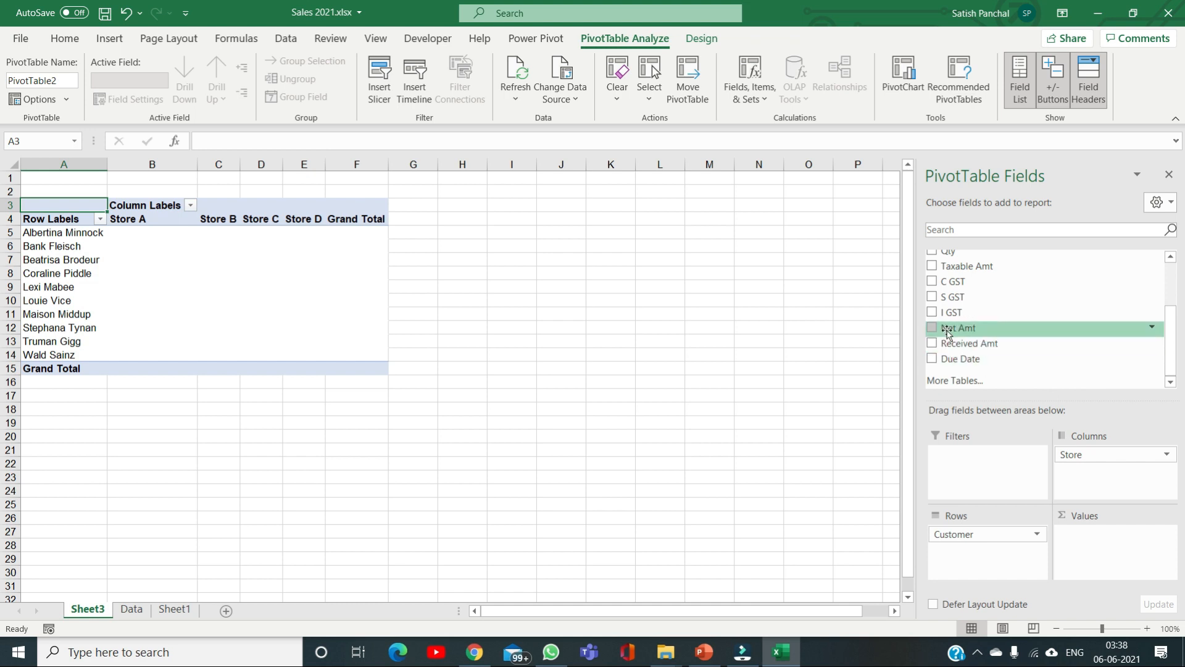
pyautogui.moveTo(975, 328); pyautogui.dragTo(1127, 543)
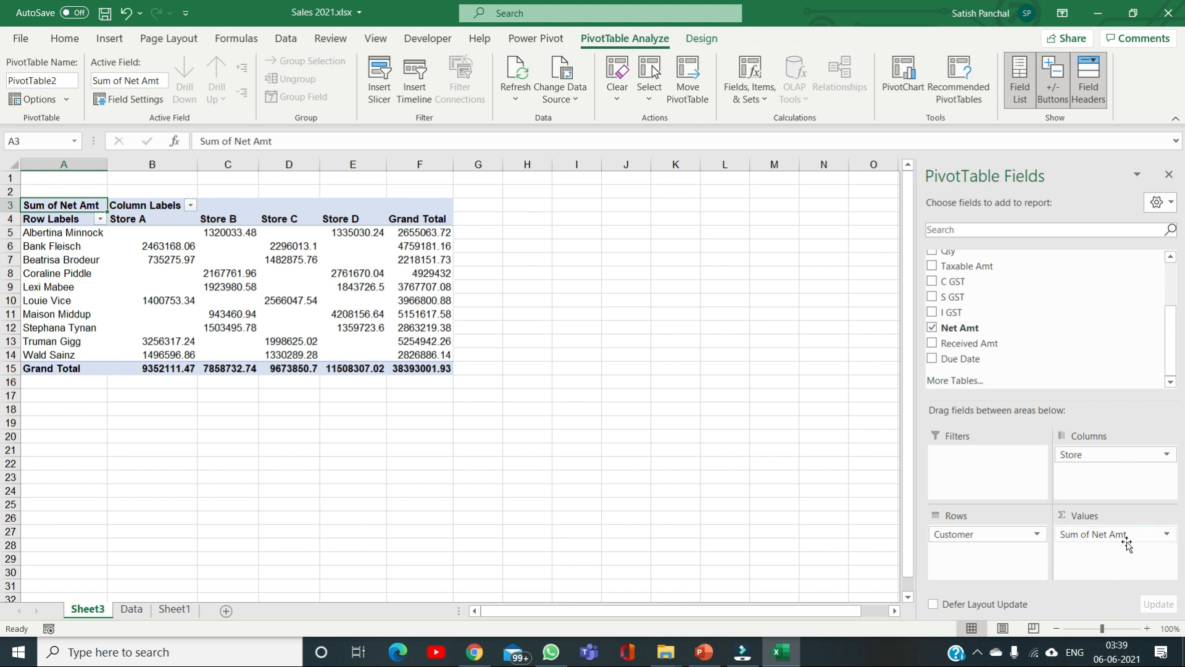
# - Check the summary calculation options for the Net Amt value field, trying Count and keeping Sum
pyautogui.click(1167, 535)
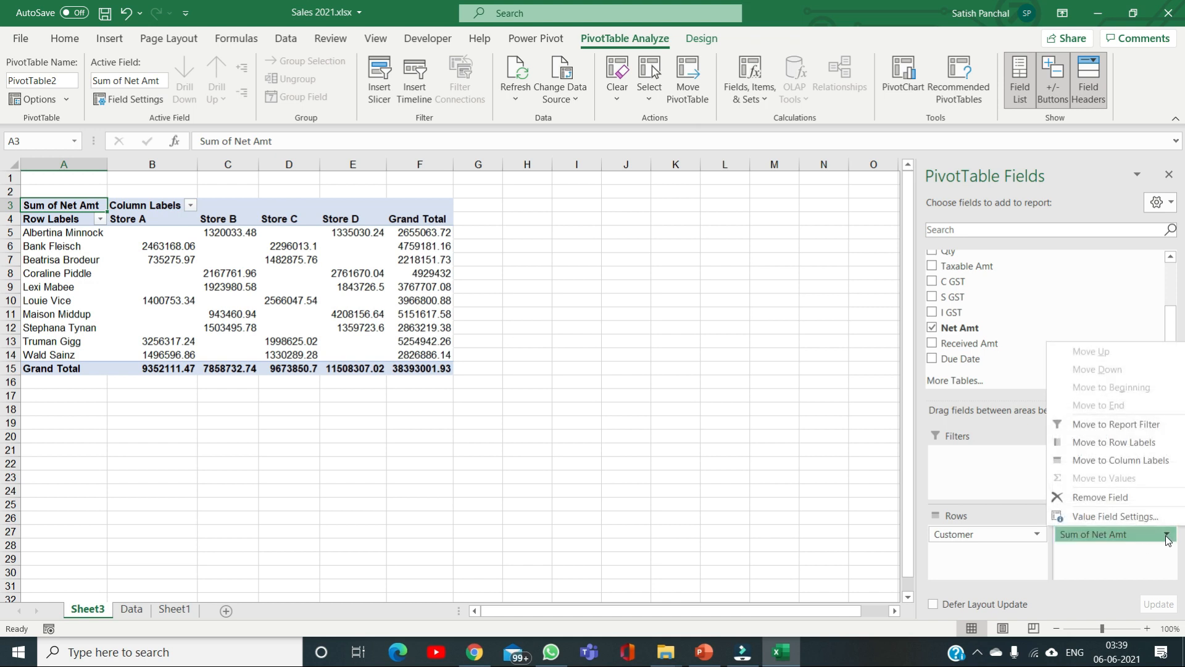
pyautogui.click(1114, 517)
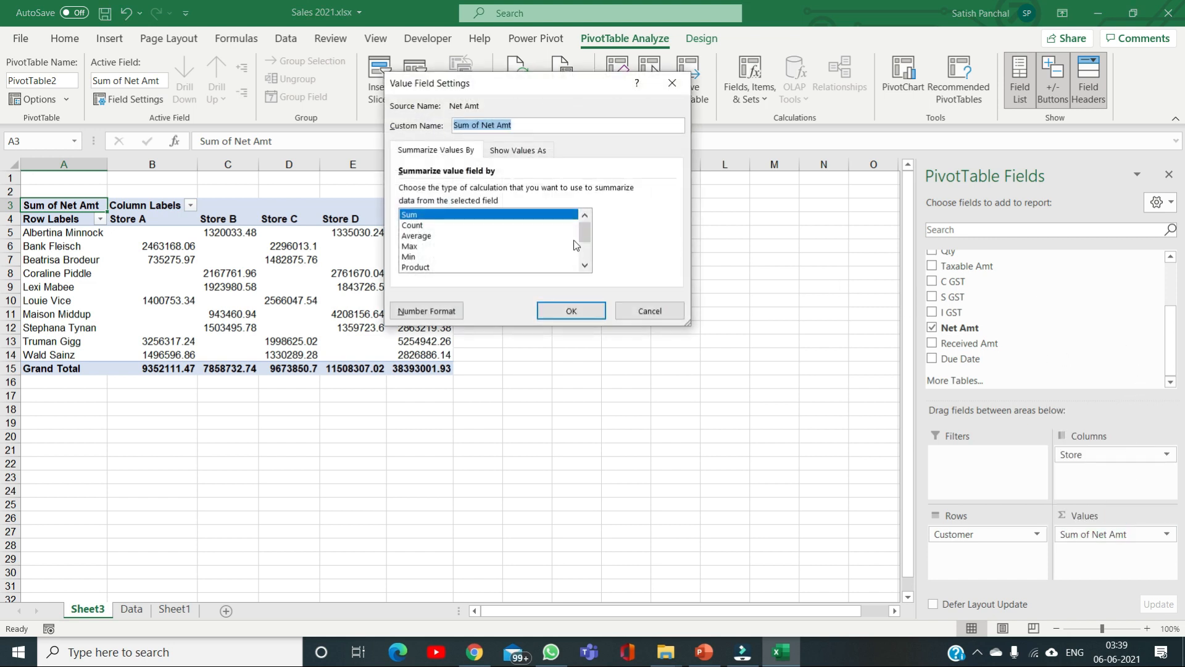
pyautogui.click(422, 223)
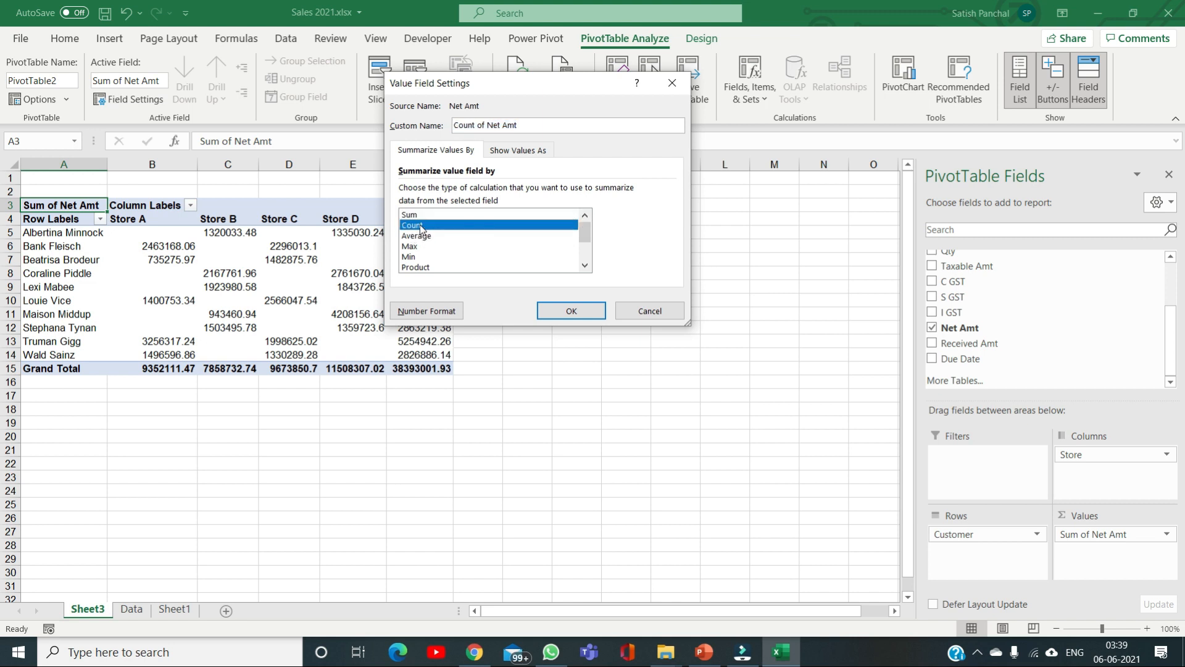
pyautogui.click(419, 219)
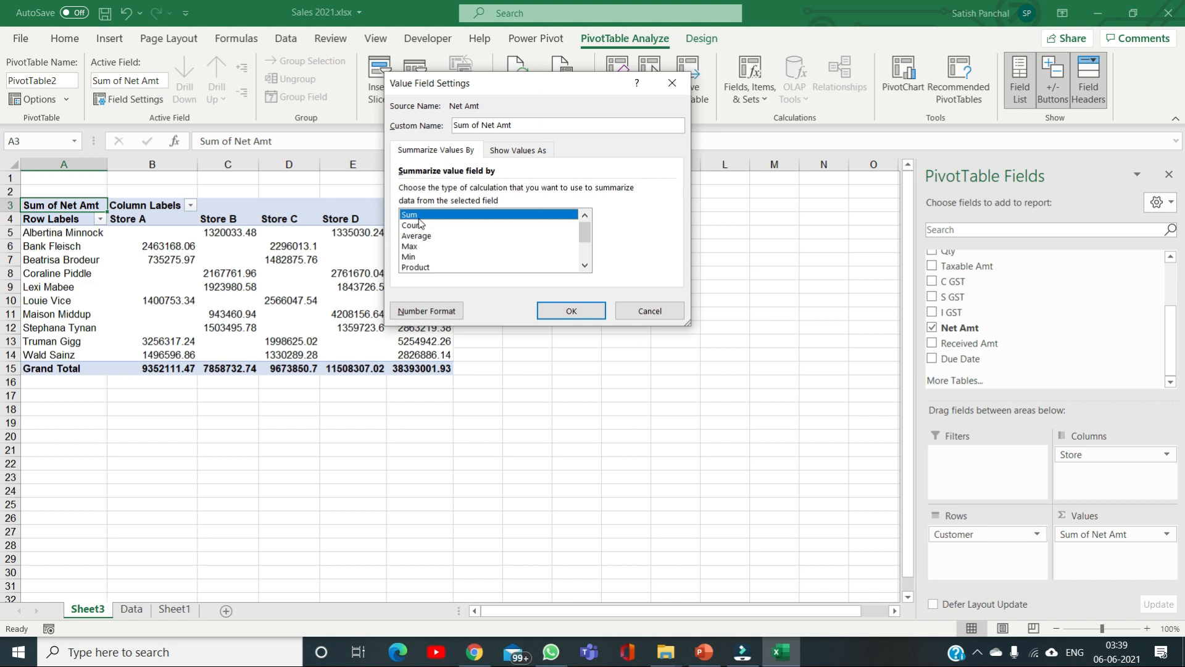
pyautogui.click(594, 312)
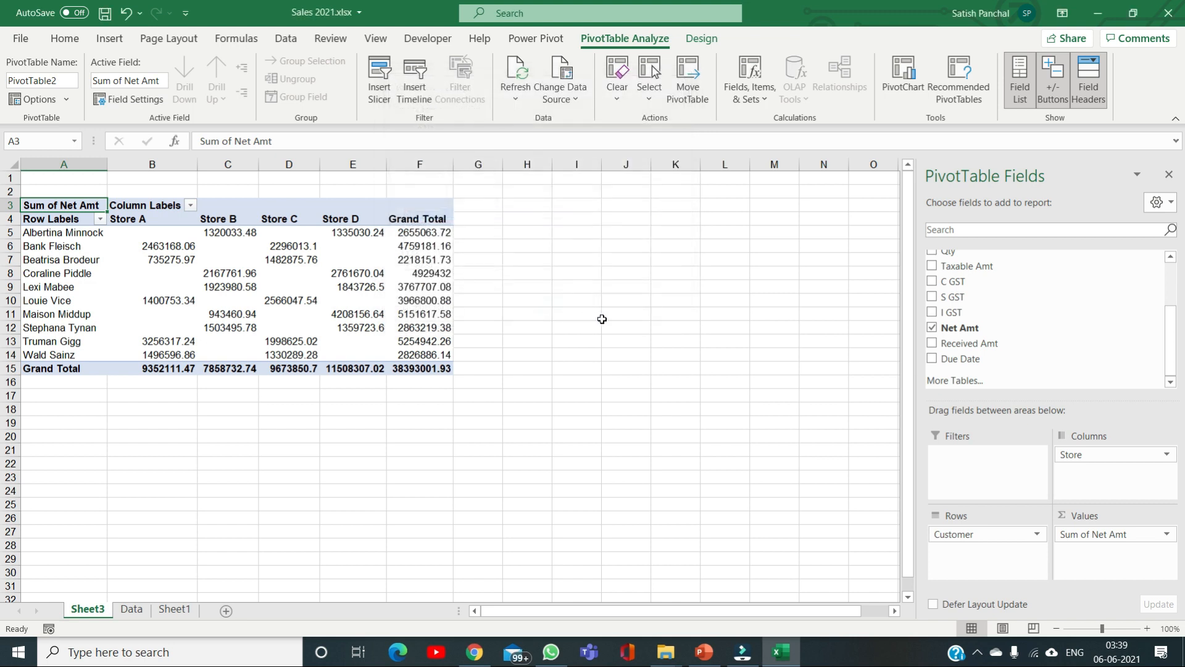
# - Move the Store field from the Columns area to the Rows area, above Customer
pyautogui.click(33, 232)
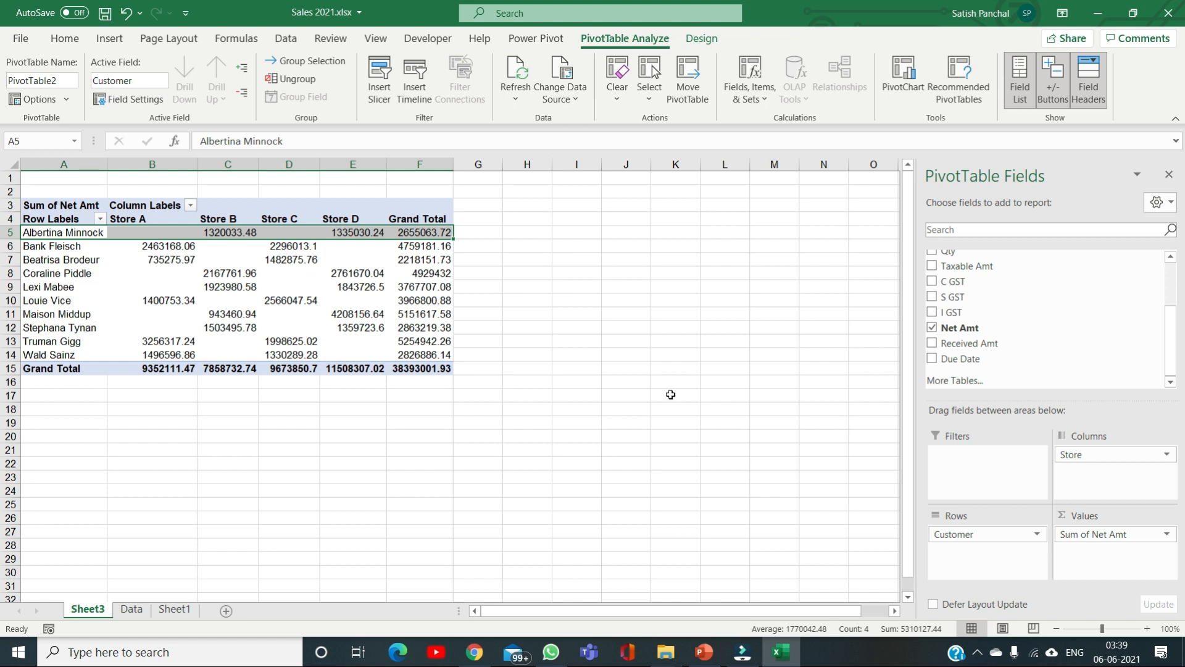
pyautogui.scroll(1, 1002, 383)
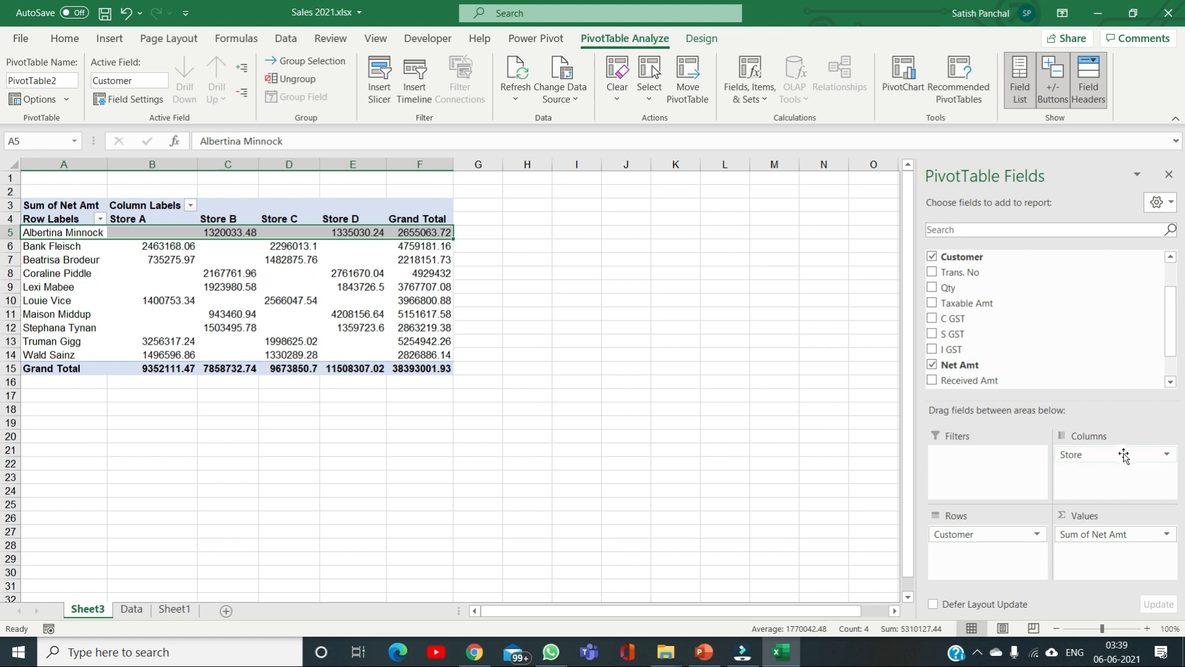
pyautogui.moveTo(1124, 456); pyautogui.dragTo(975, 530)
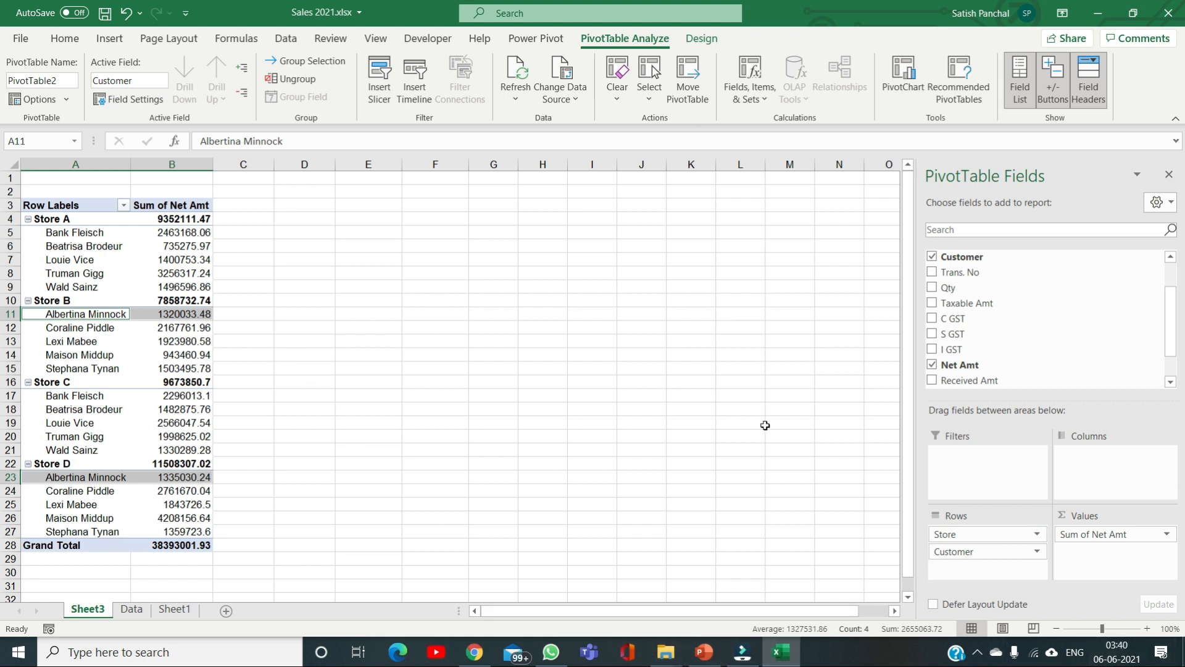
# - Show all the PivotTable's store subtotals at the bottom of each group
pyautogui.click(57, 219)
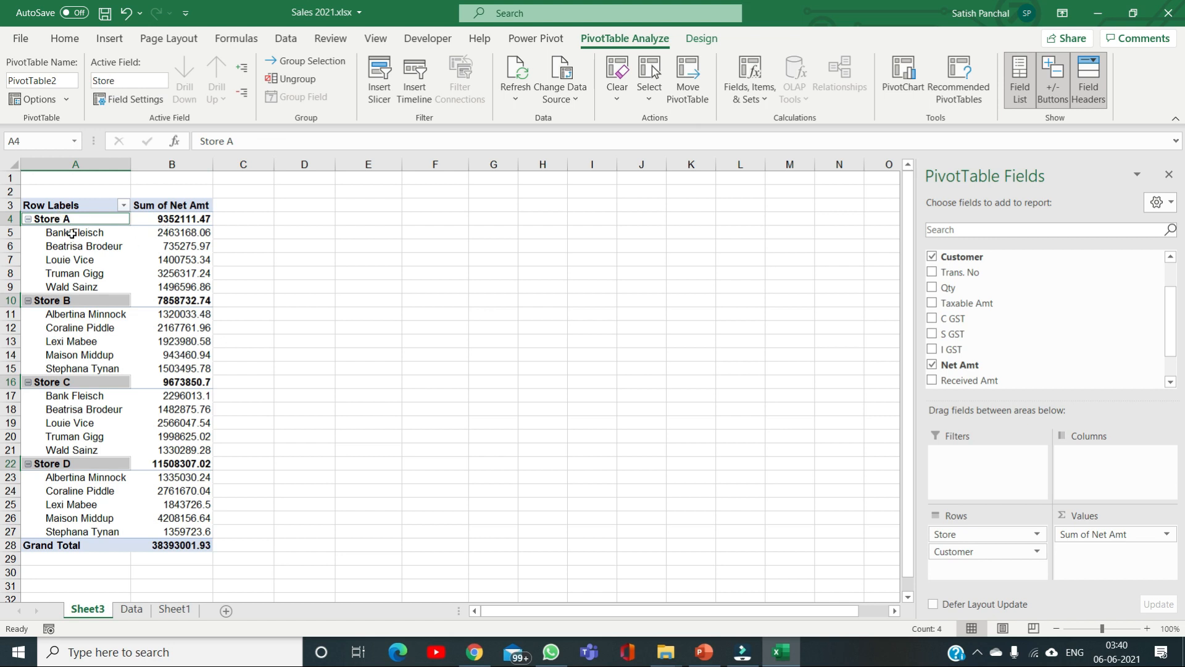
pyautogui.click(184, 219)
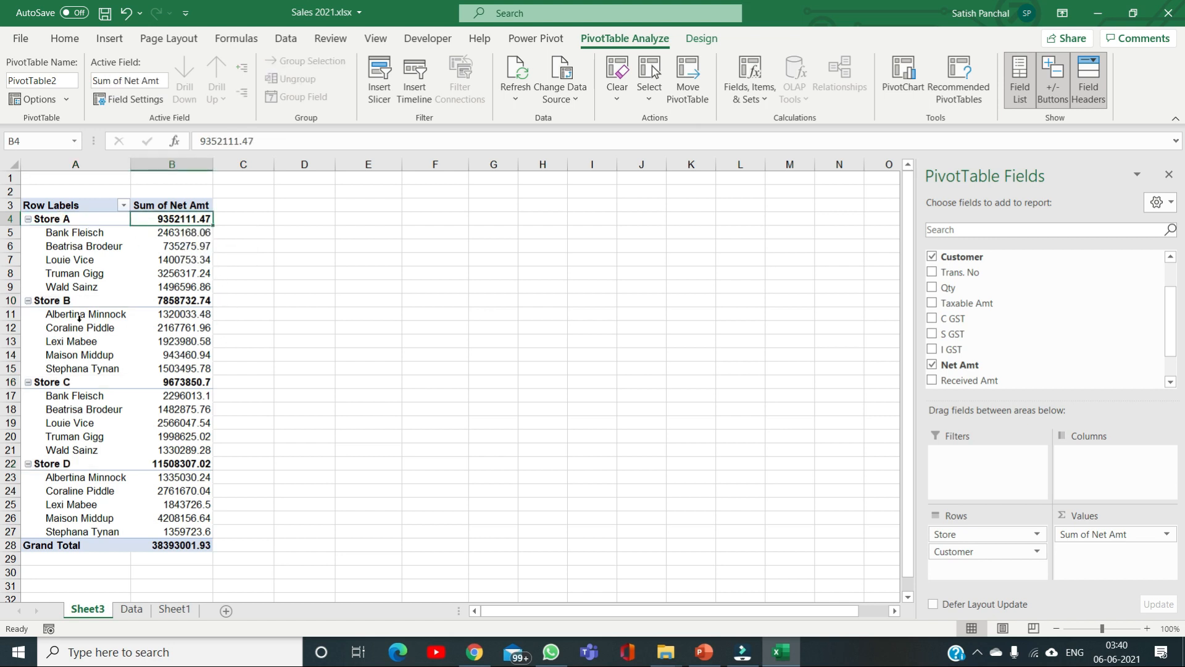
pyautogui.click(184, 299)
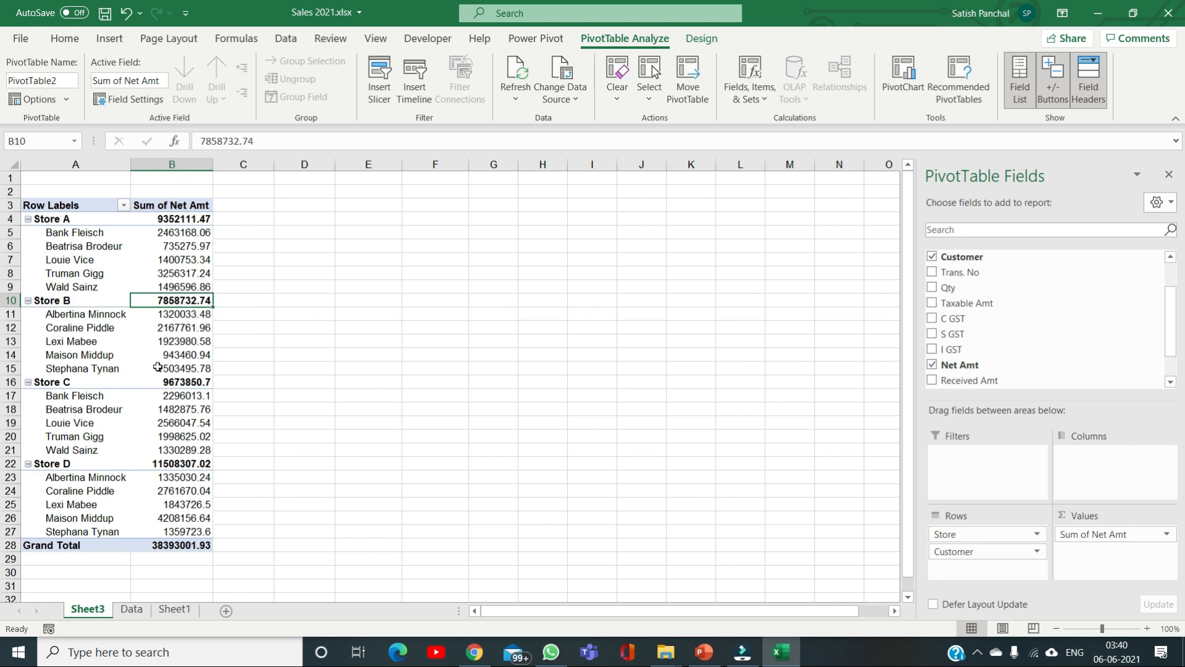
pyautogui.moveTo(186, 439)
pyautogui.click(702, 42)
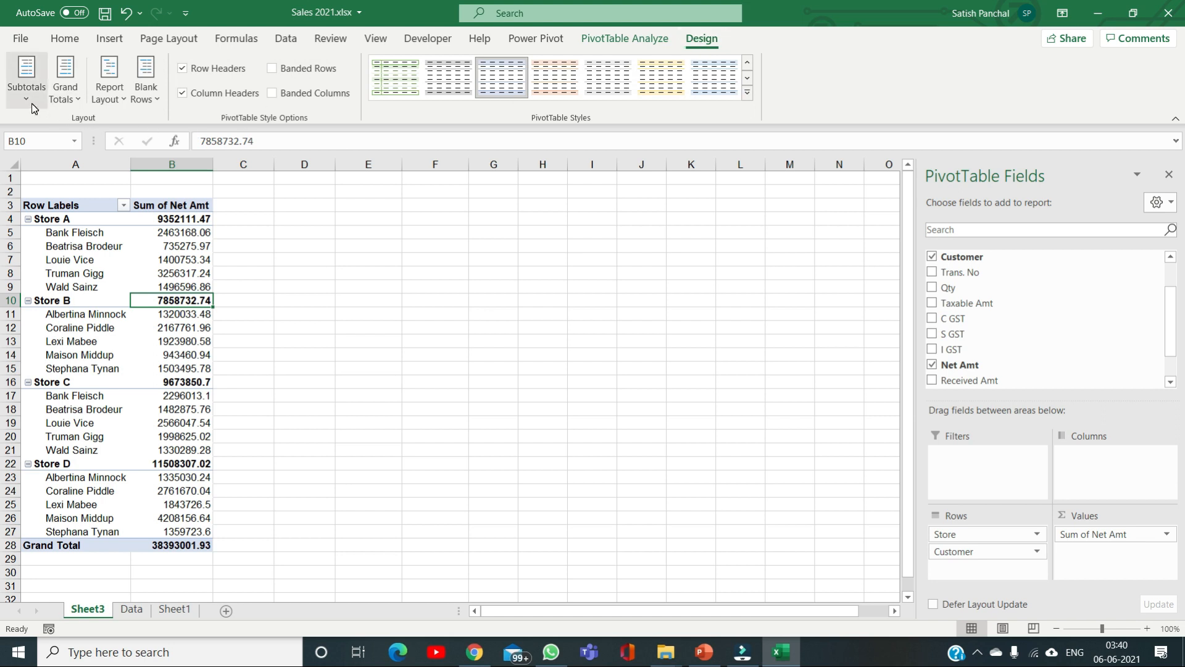
pyautogui.click(33, 107)
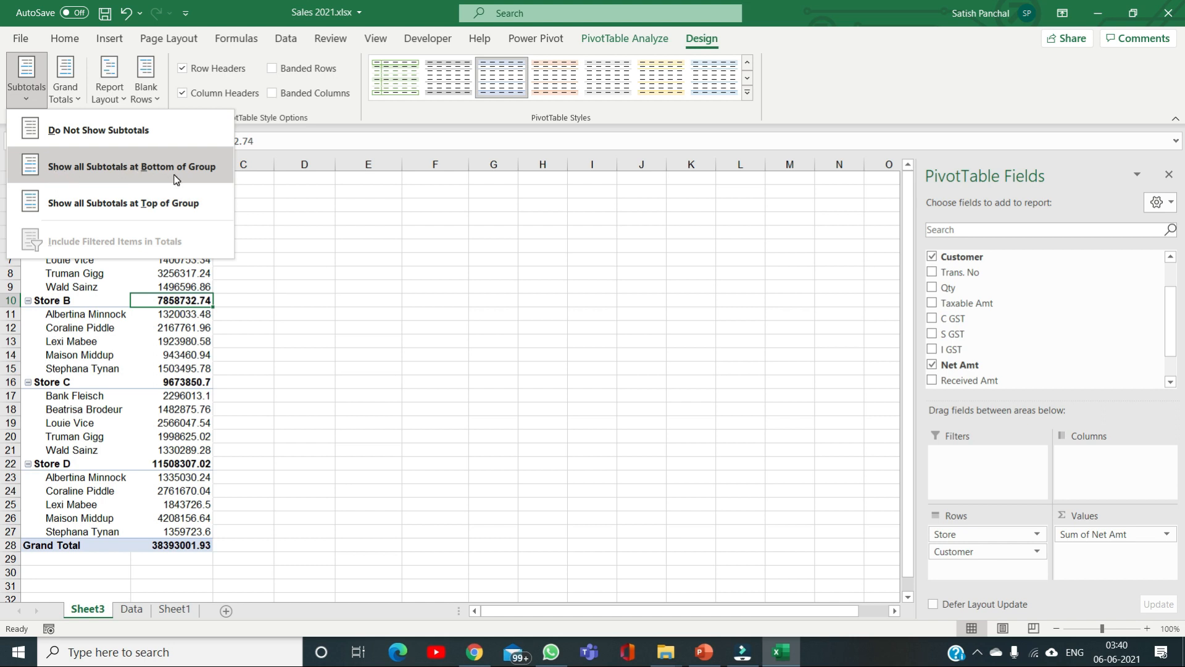
pyautogui.click(175, 178)
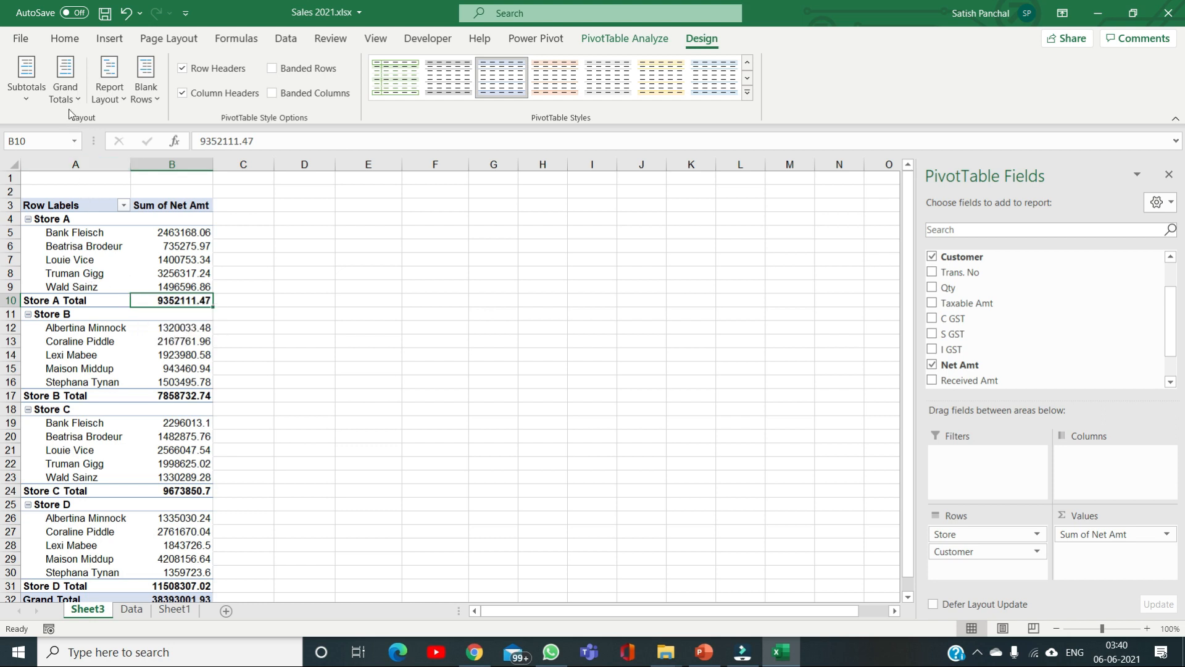
# - Show all the PivotTable's store subtotals at the top of each group
pyautogui.click(67, 89)
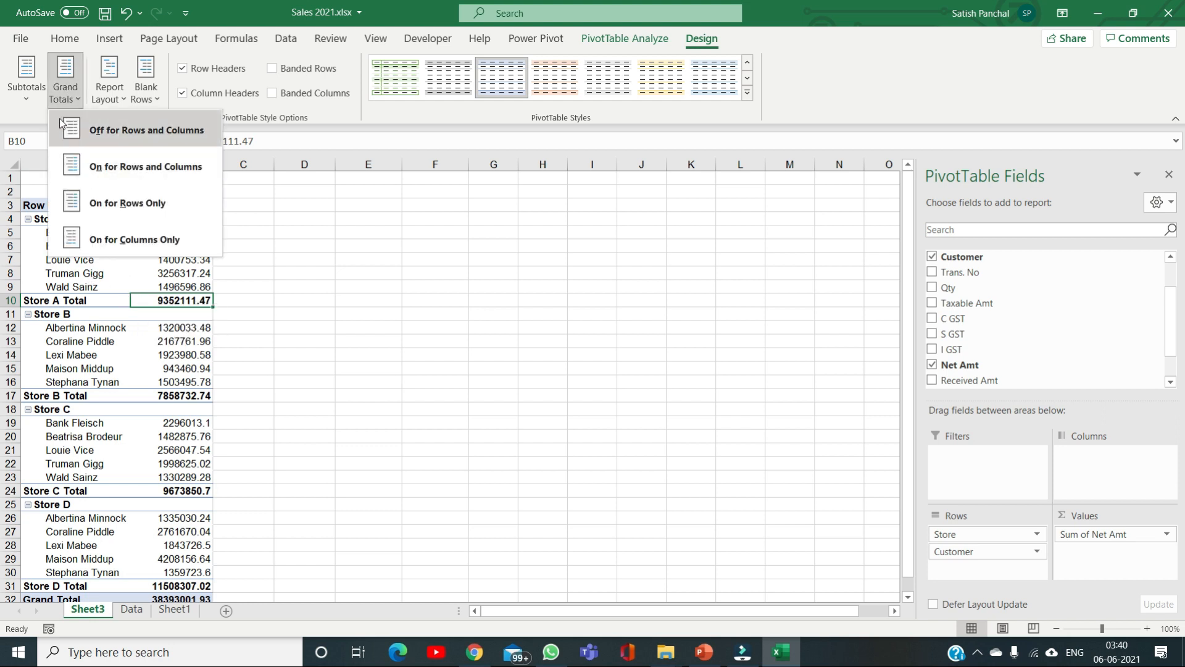
pyautogui.click(25, 105)
pyautogui.click(26, 105)
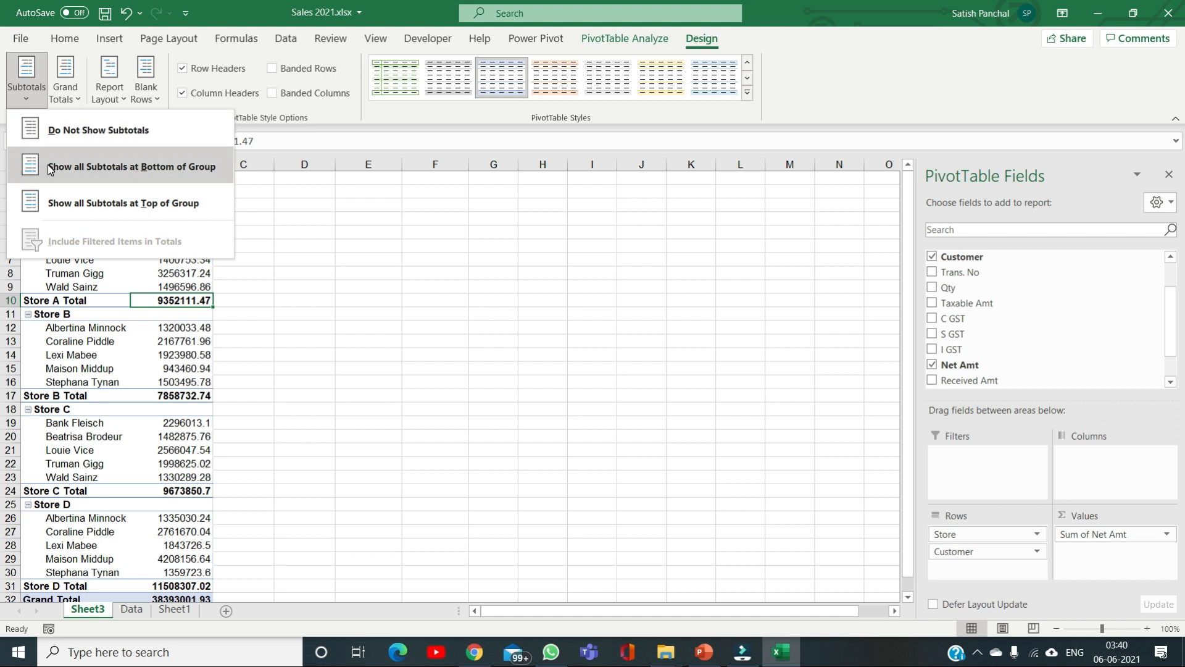
pyautogui.click(65, 202)
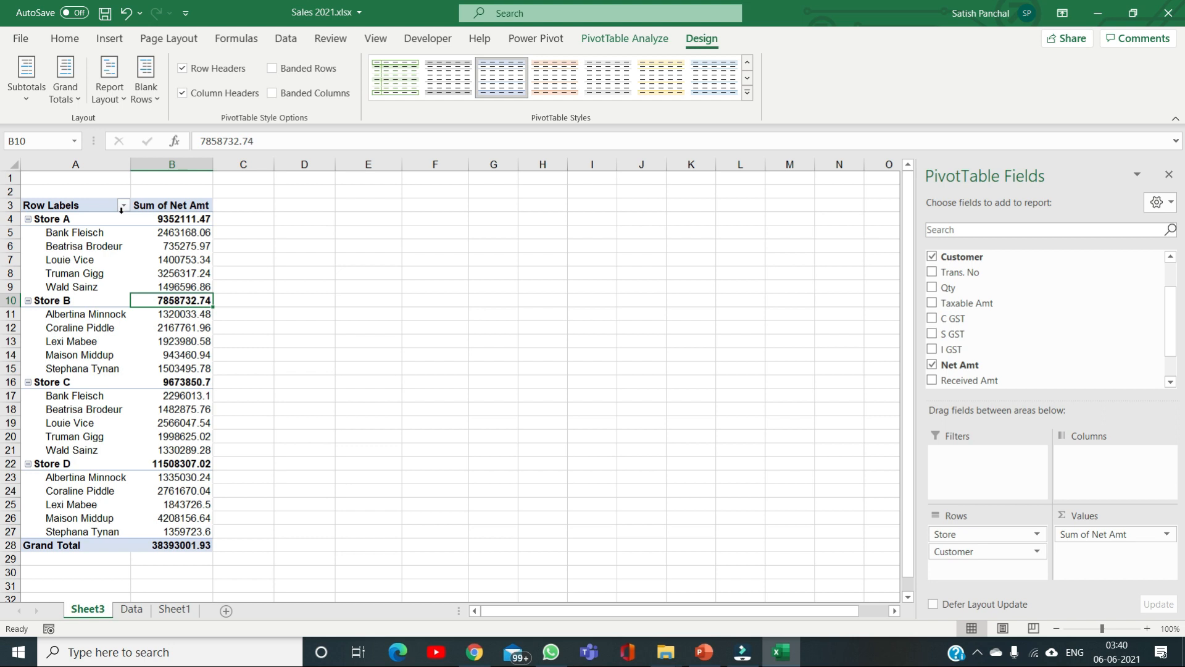
# - Turn off the PivotTable's subtotals and show the report in tabular form
pyautogui.click(25, 102)
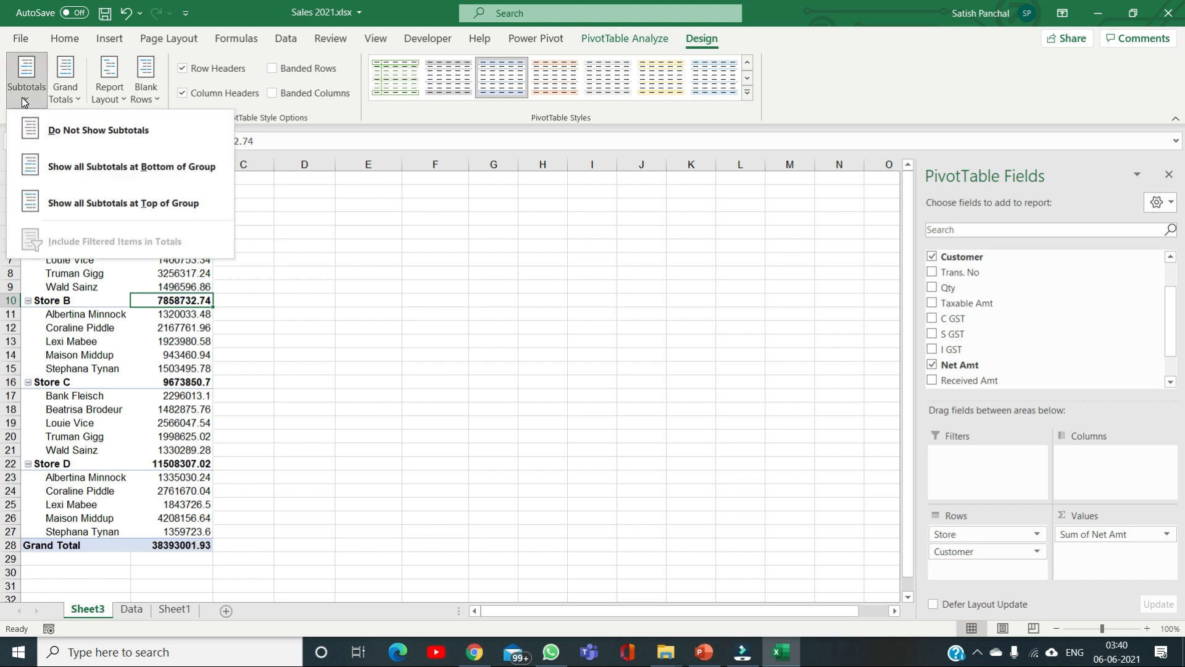
pyautogui.click(54, 130)
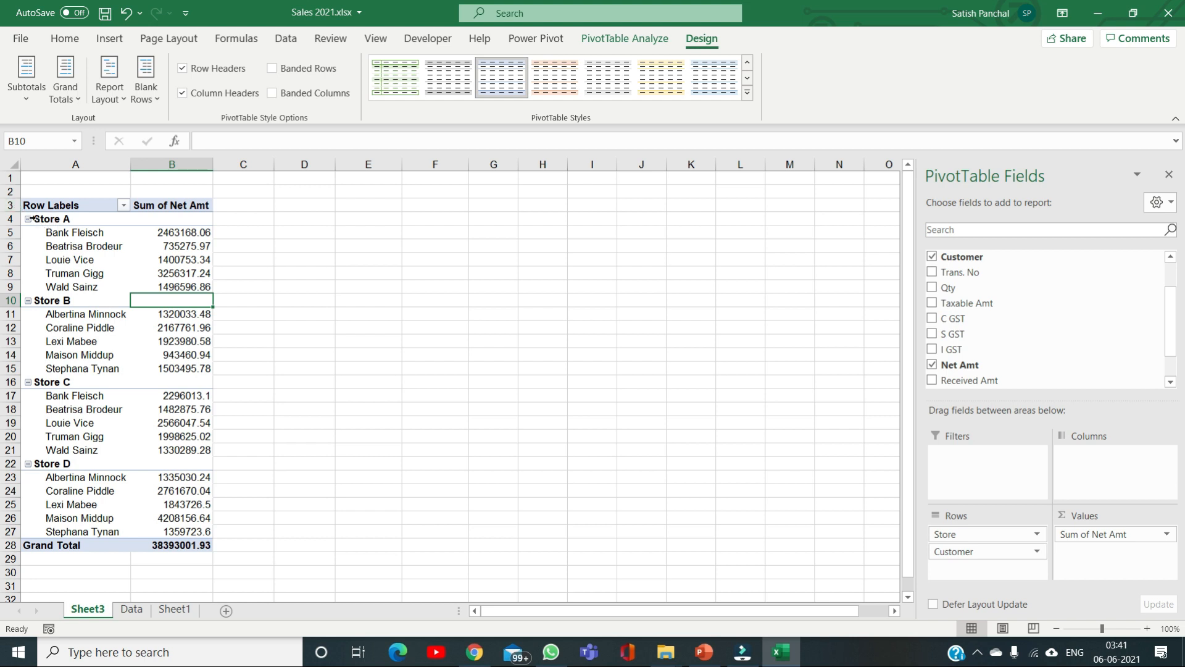
pyautogui.click(110, 99)
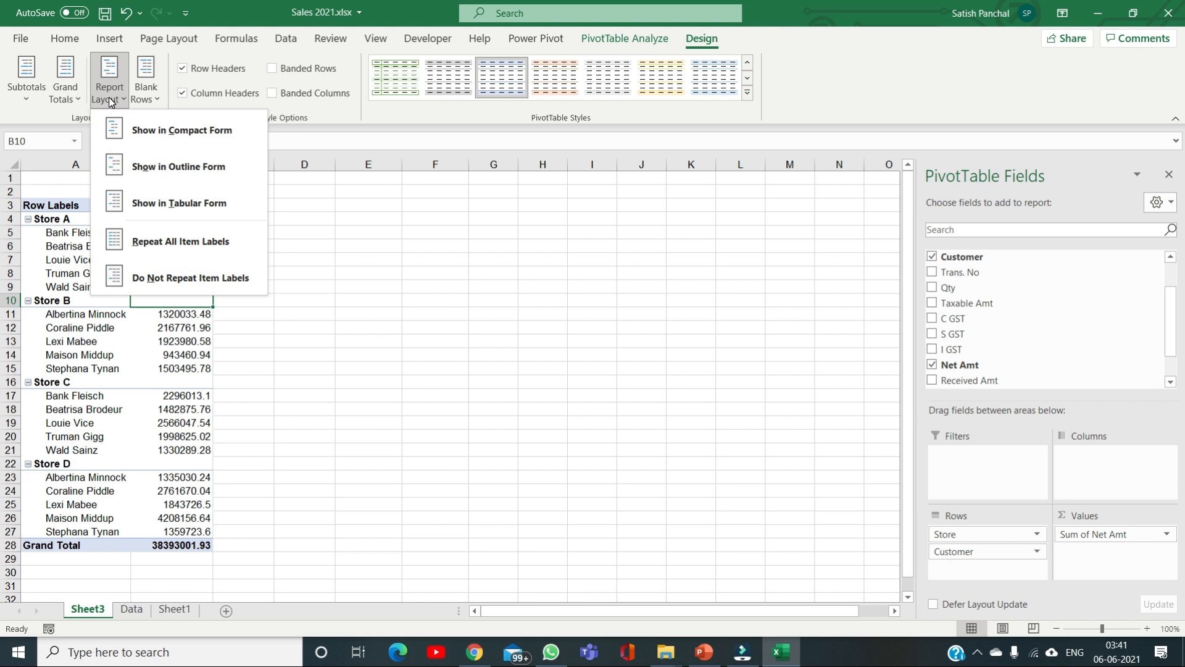
pyautogui.click(181, 211)
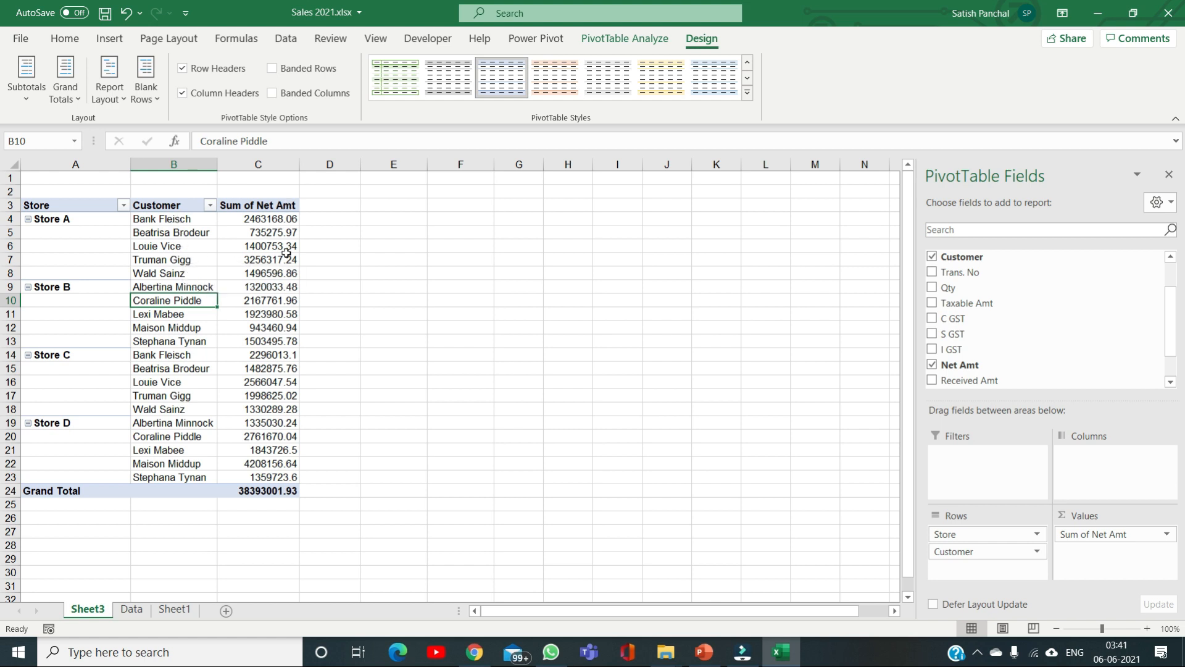
# - Repeat all item labels so the blank cells in the Store column carry their store name
pyautogui.moveTo(274, 242)
pyautogui.click(60, 233)
pyautogui.press('Down')
pyautogui.press('Down')
pyautogui.press('Down')
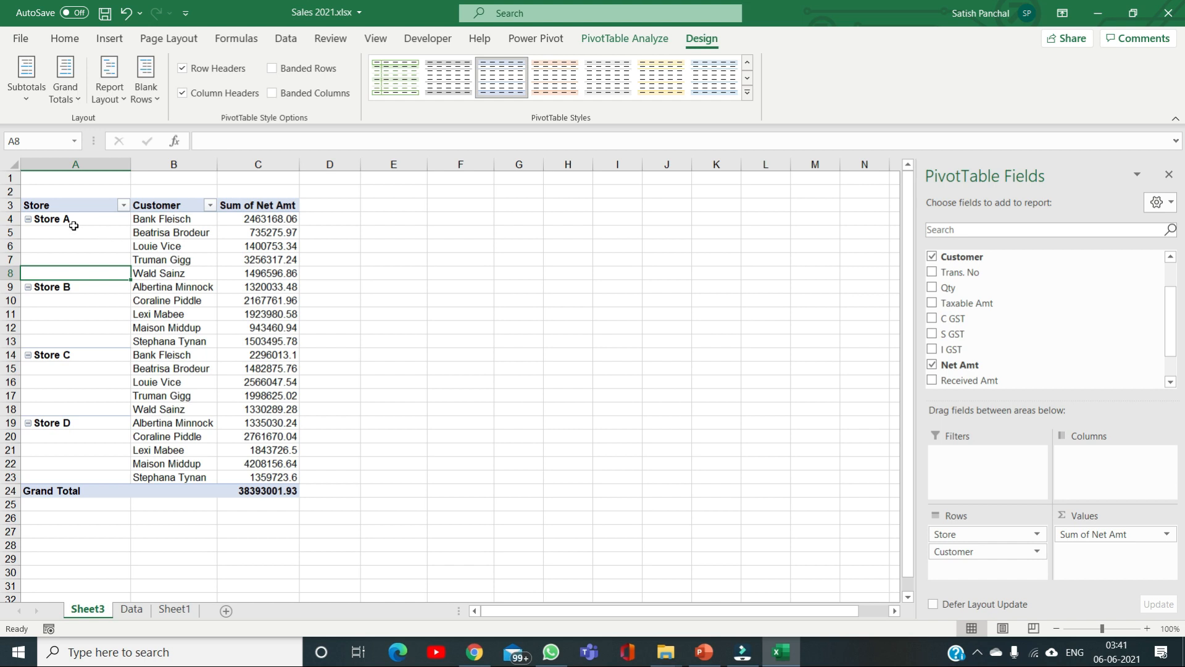
pyautogui.moveTo(74, 233); pyautogui.dragTo(93, 341)
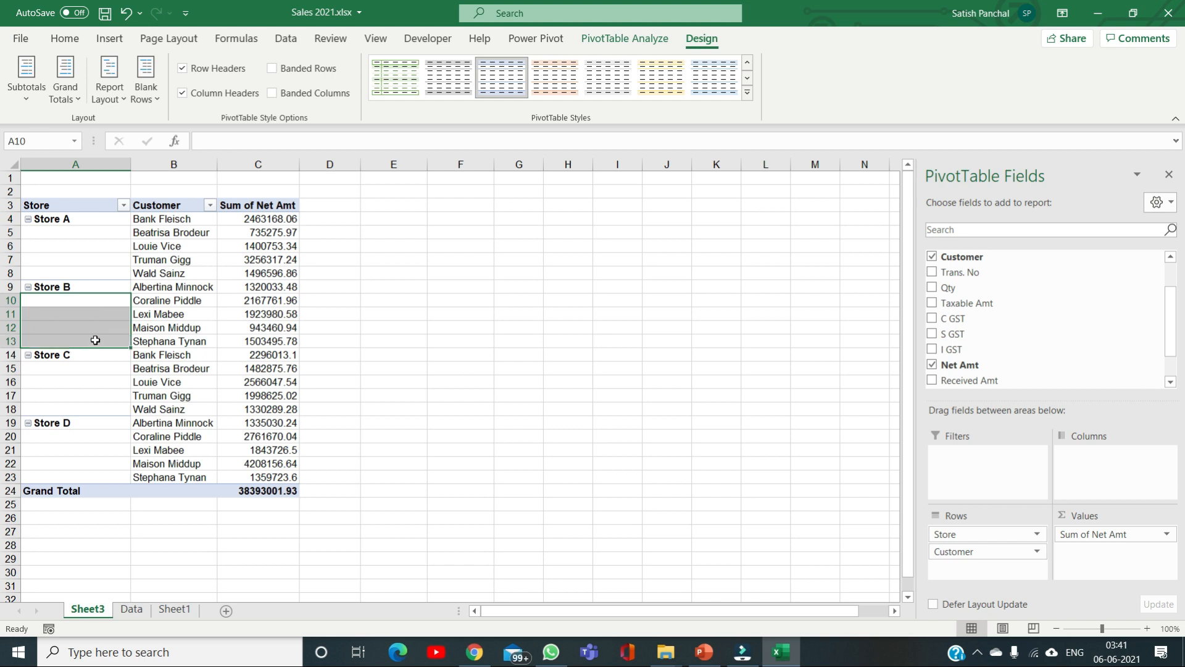
pyautogui.click(63, 234)
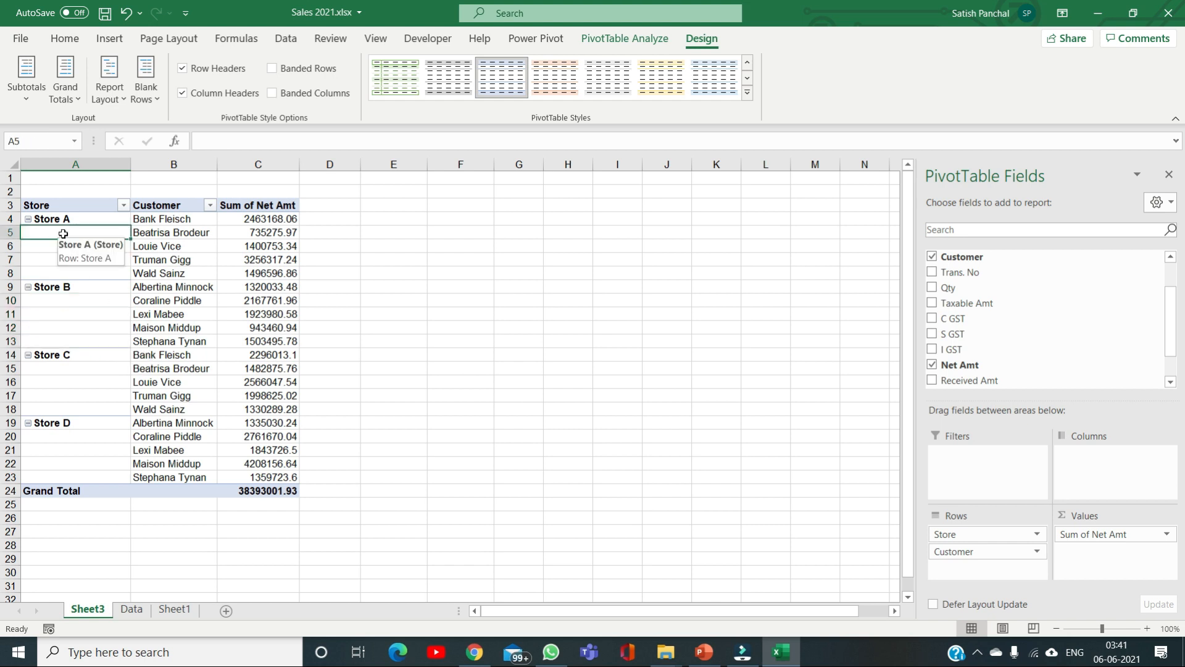
pyautogui.click(109, 99)
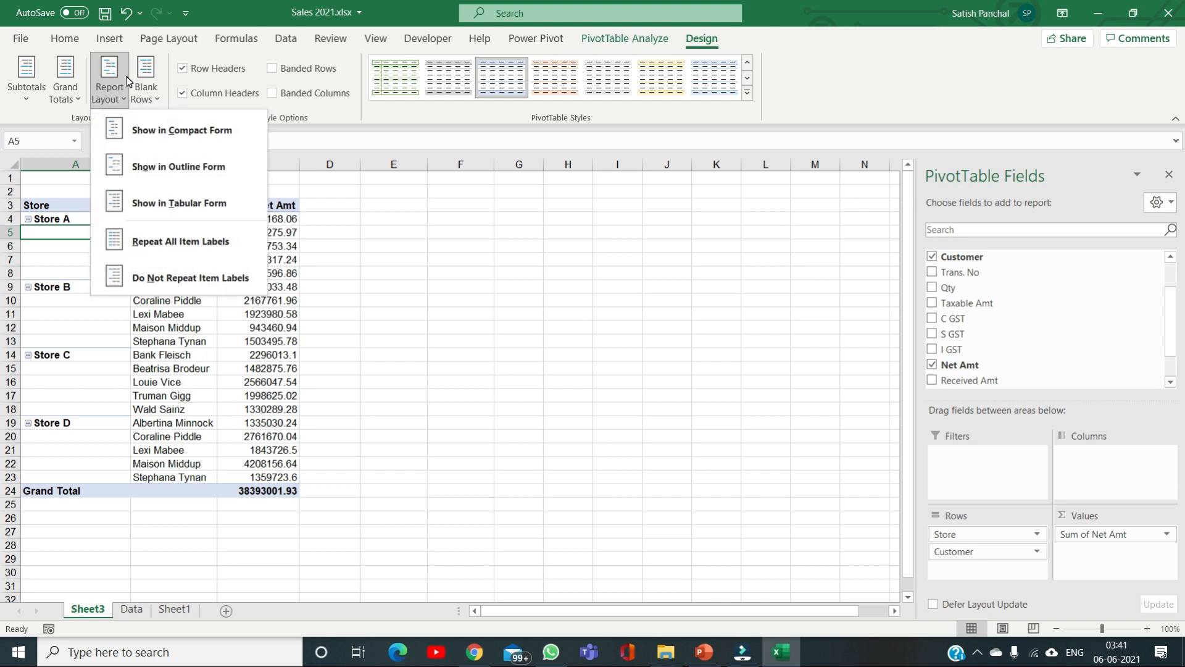
pyautogui.click(148, 249)
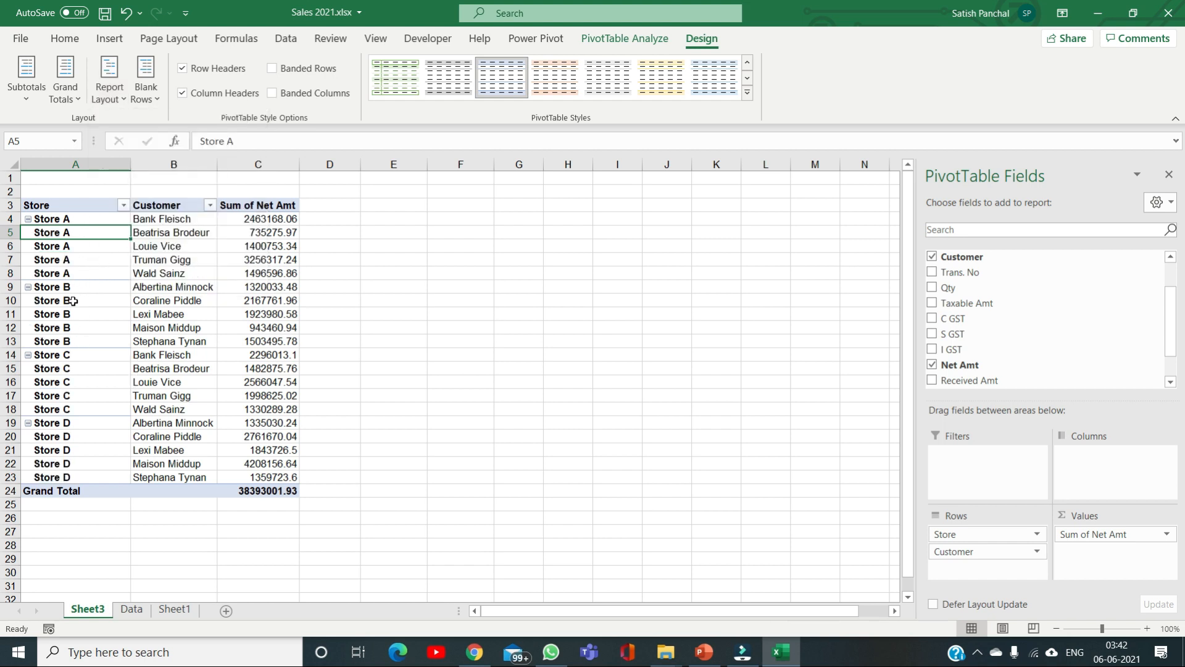
# - Set the report layout to not repeat item labels in the Store column
pyautogui.click(117, 95)
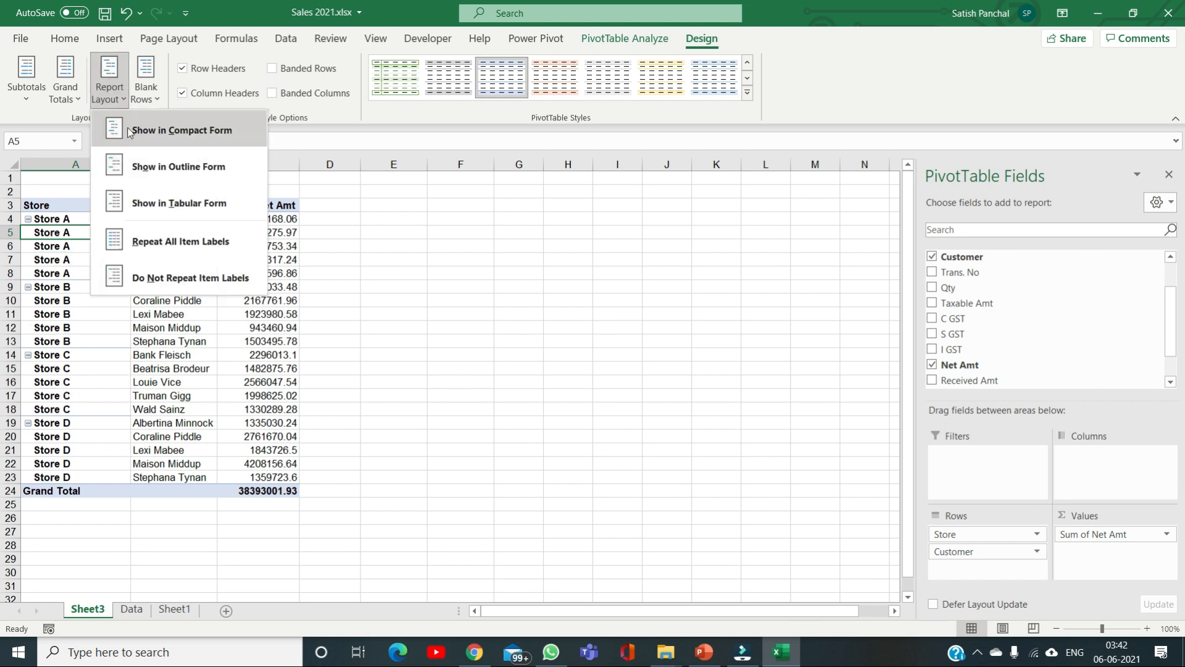
pyautogui.click(148, 247)
pyautogui.click(117, 105)
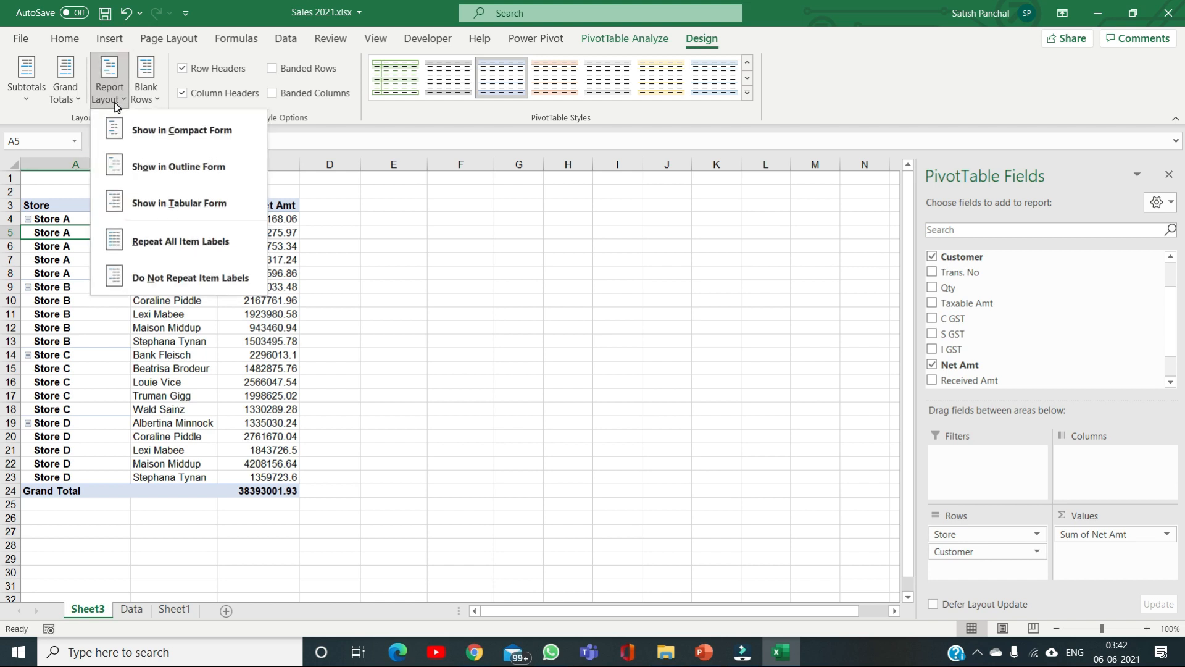
pyautogui.click(155, 279)
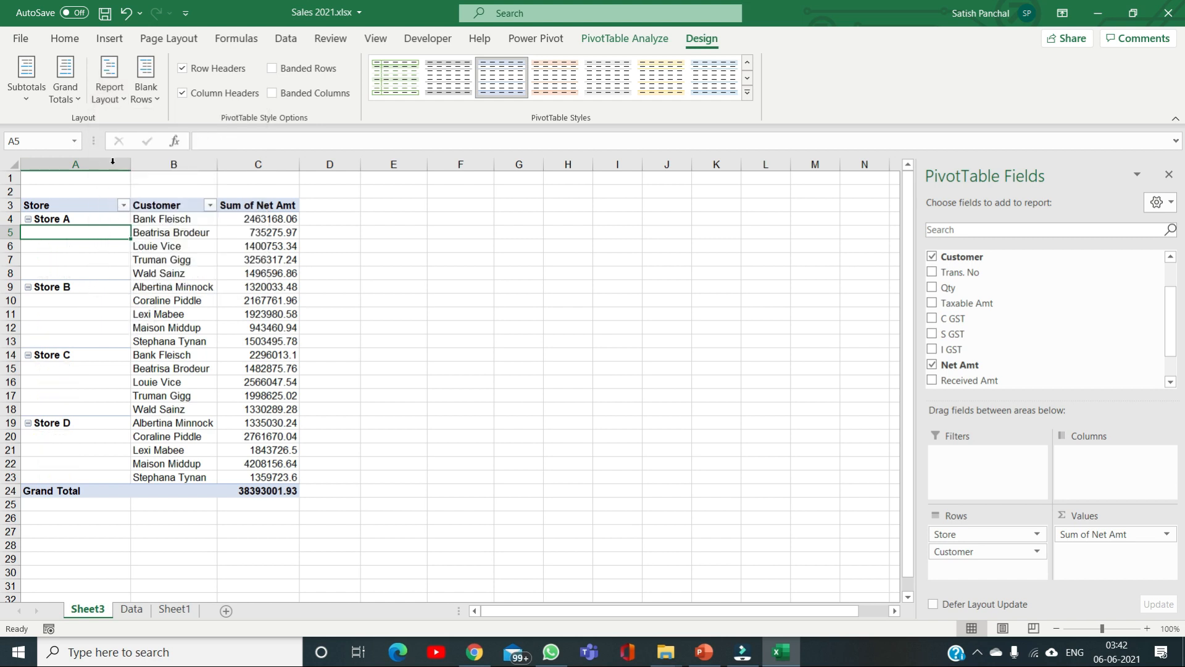
pyautogui.click(110, 106)
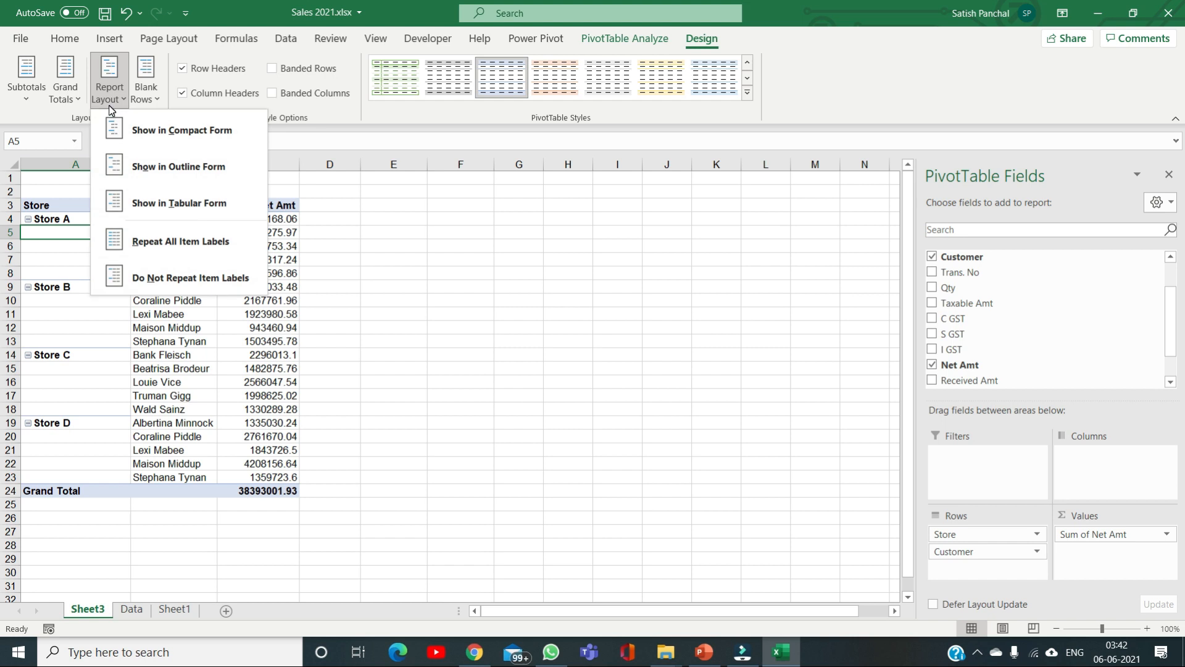
pyautogui.click(634, 43)
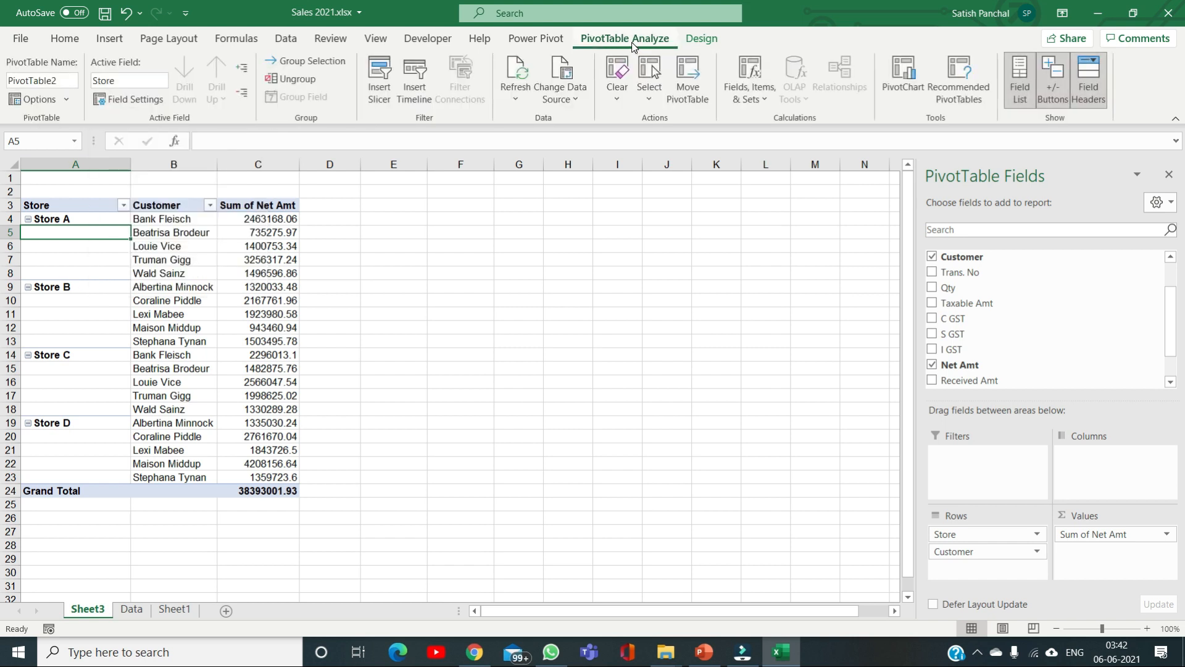
# - Add the Date field to the PivotTable's Columns area
pyautogui.click(135, 328)
pyautogui.click(77, 275)
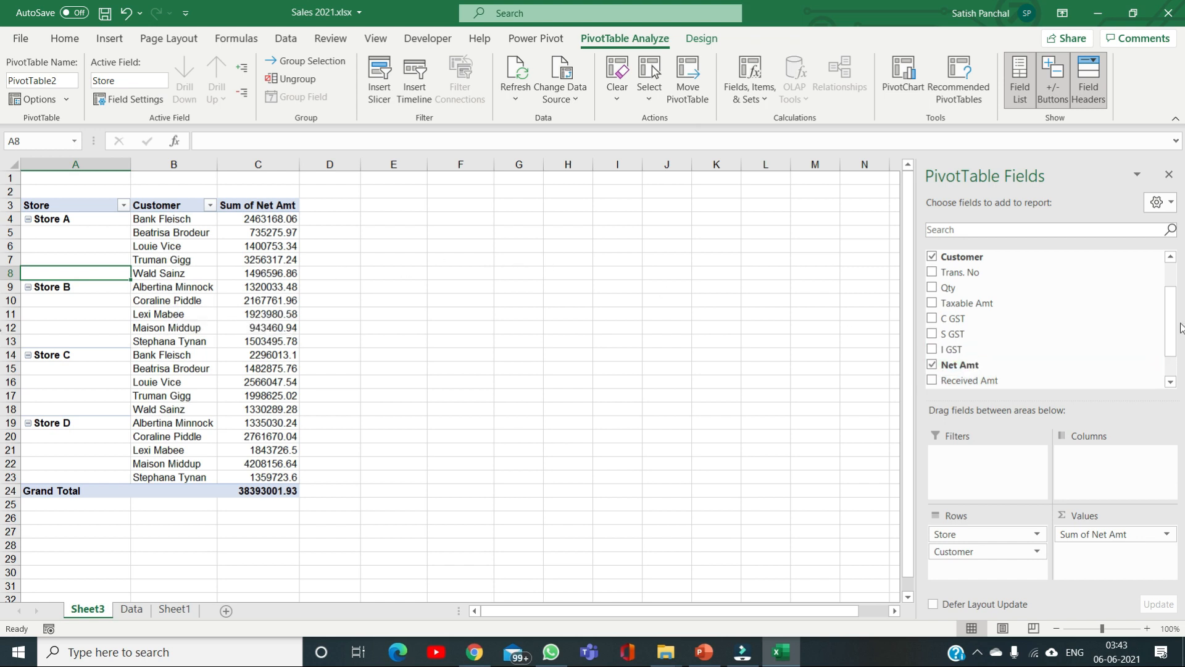
pyautogui.moveTo(1176, 318); pyautogui.dragTo(1169, 265)
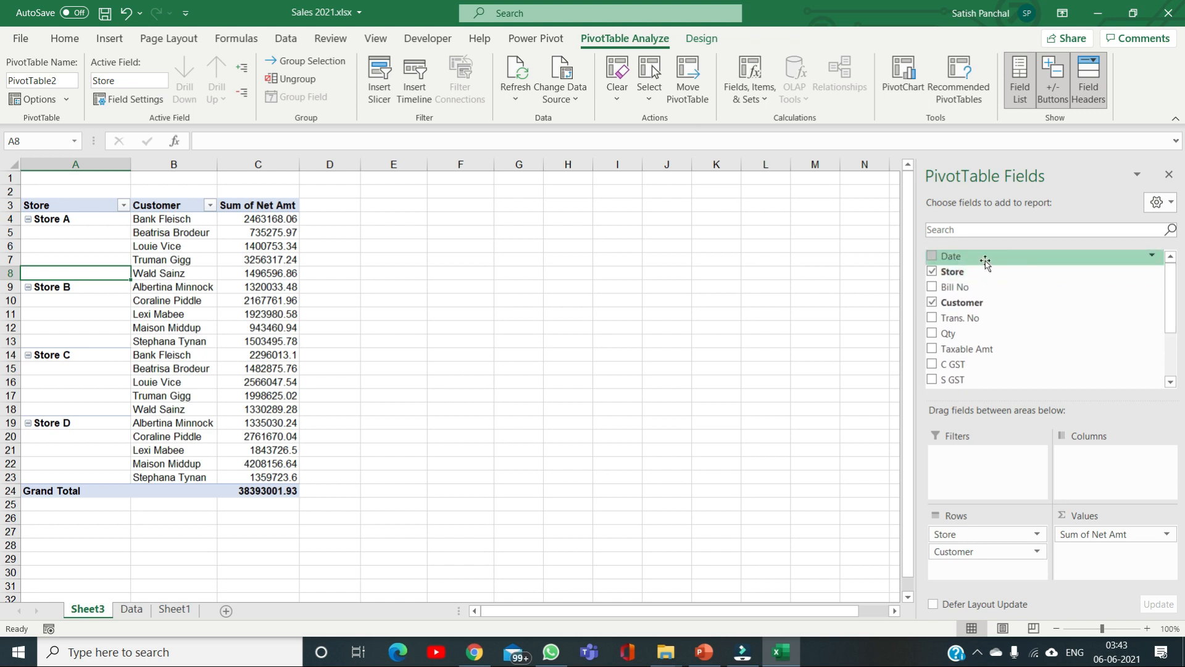
pyautogui.moveTo(986, 263); pyautogui.dragTo(1076, 470)
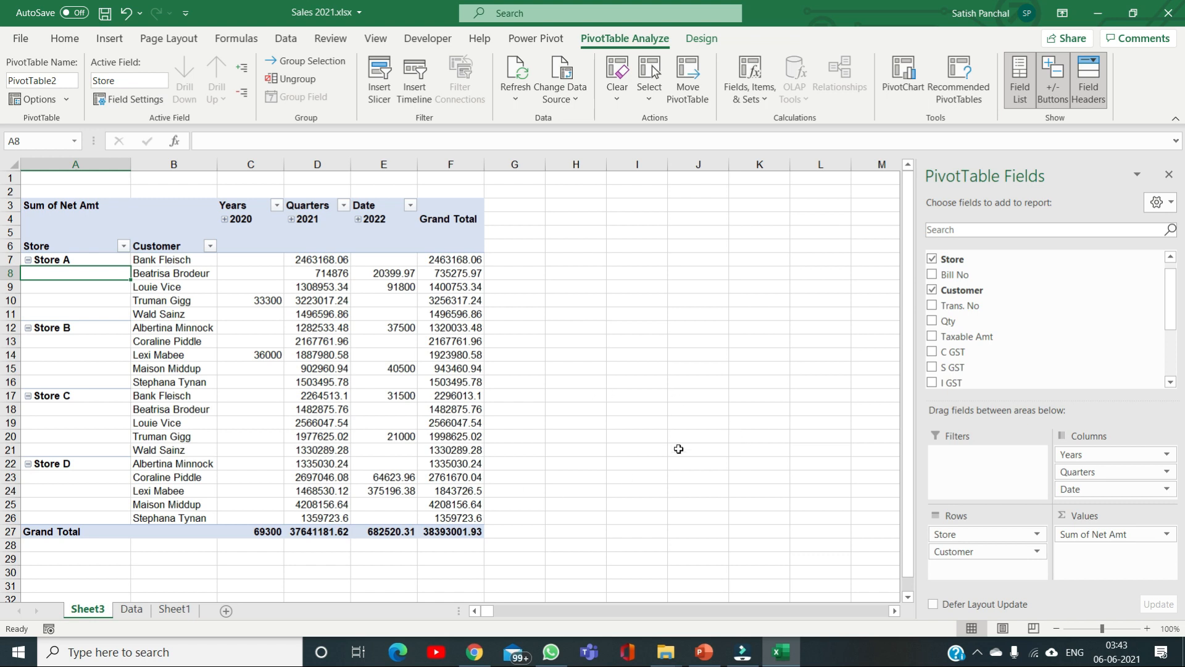
# - Group the PivotTable's date columns by Months only, excluding Quarters and Years
pyautogui.click(239, 220)
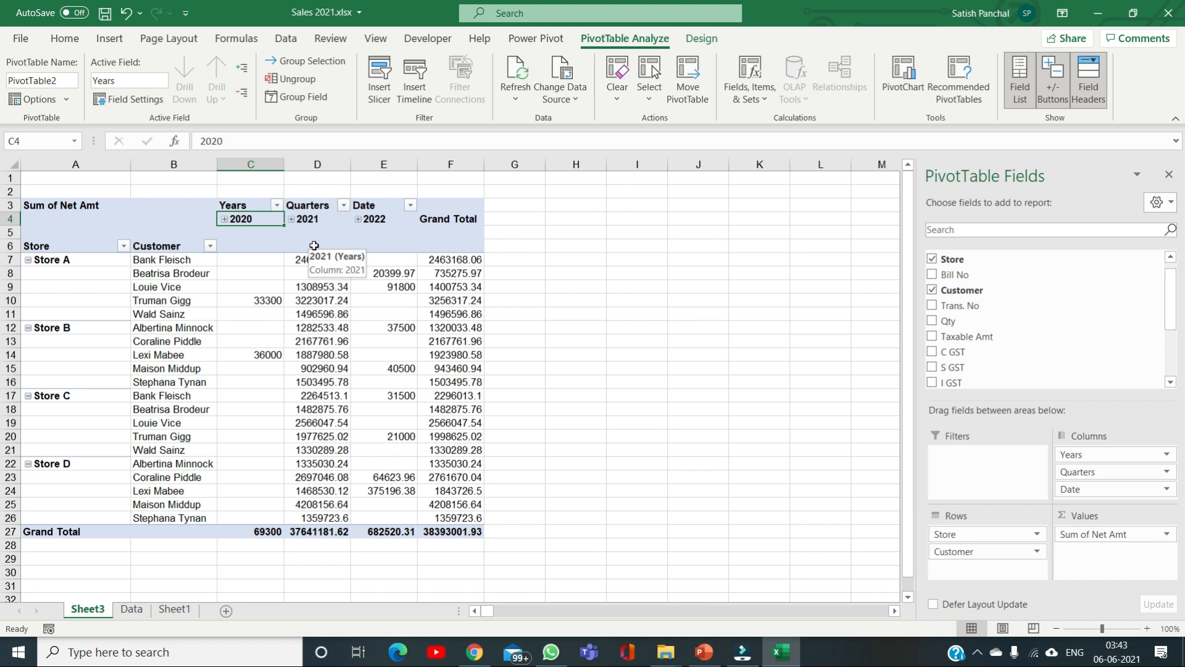
pyautogui.rightClick(261, 223)
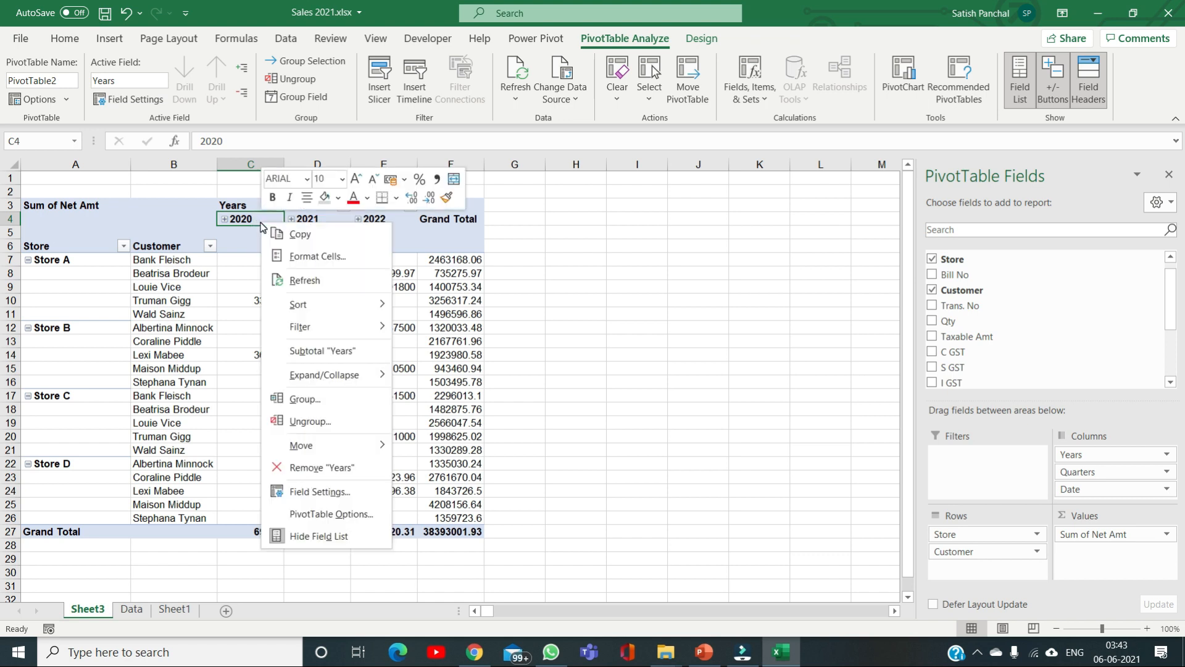
pyautogui.click(312, 401)
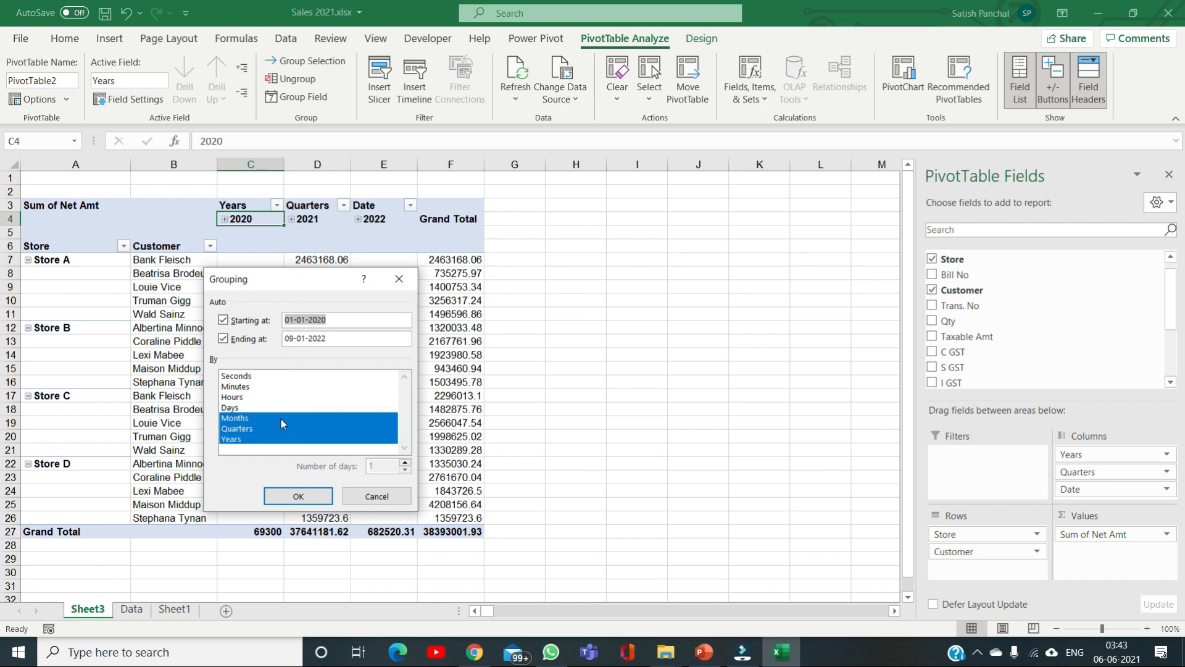
pyautogui.click(241, 429)
pyautogui.click(240, 439)
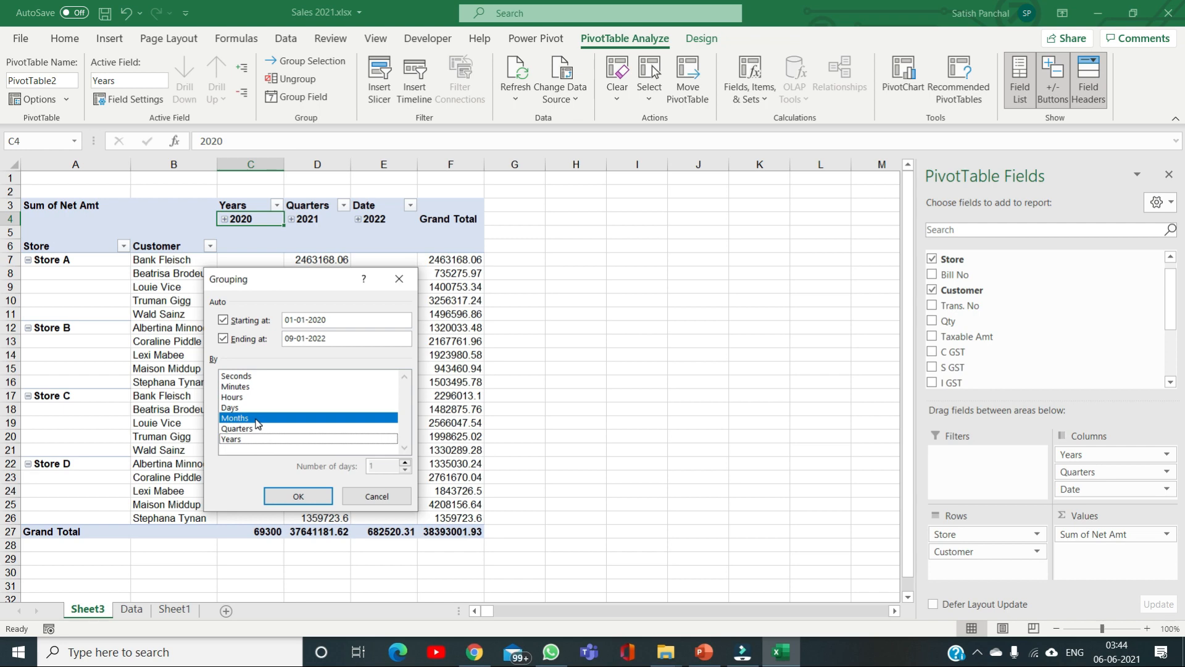
pyautogui.click(298, 496)
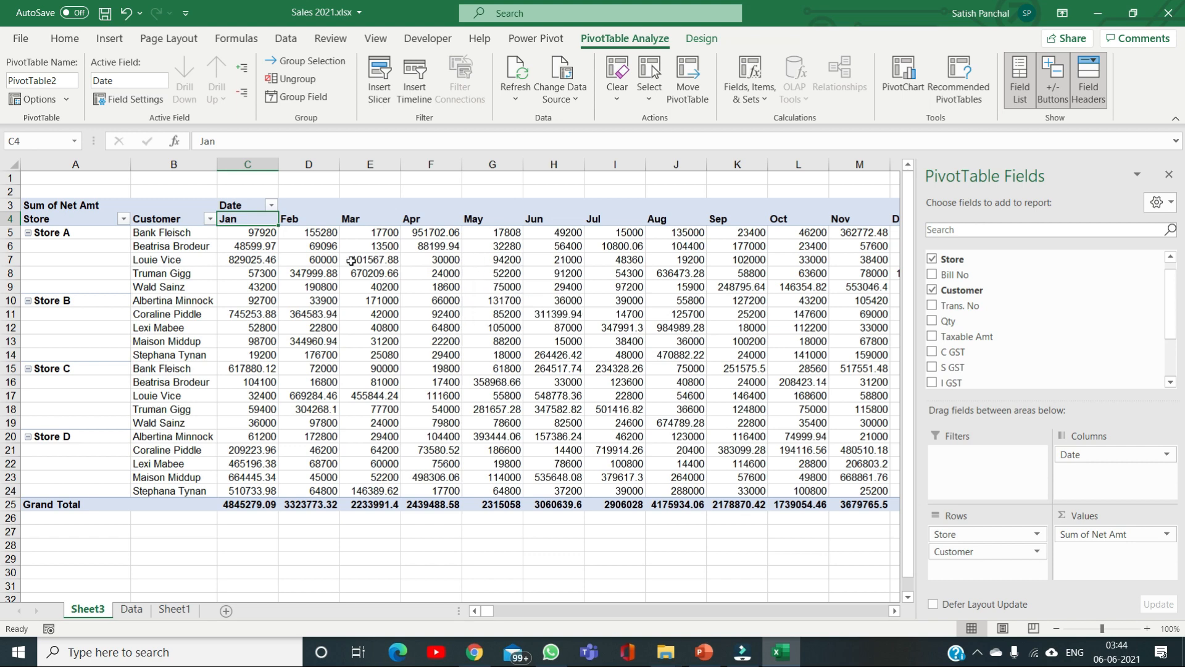
# - Change the date column grouping to Quarters only, with Months deselected
pyautogui.rightClick(232, 221)
pyautogui.click(277, 398)
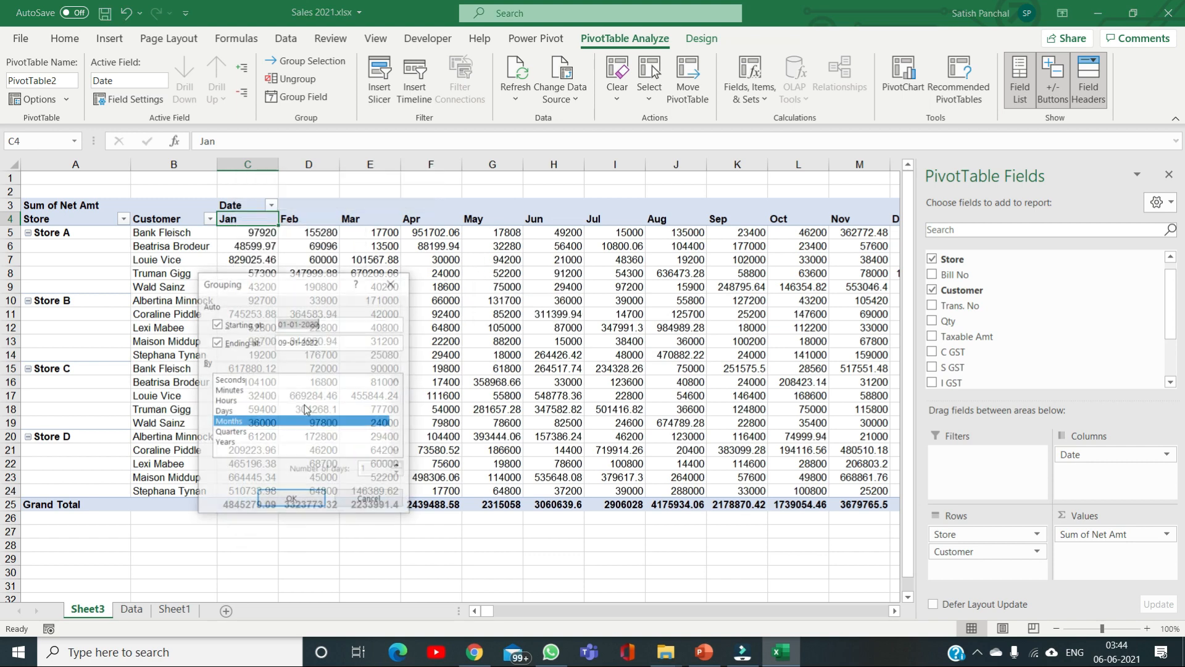
pyautogui.click(246, 433)
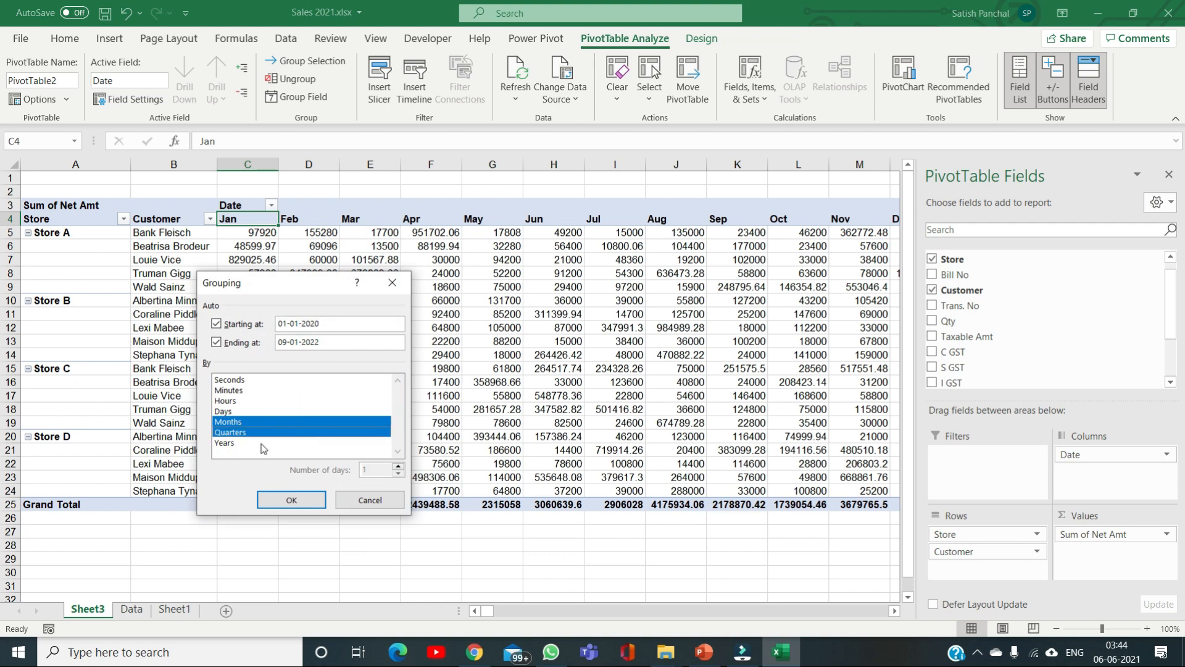
pyautogui.click(261, 423)
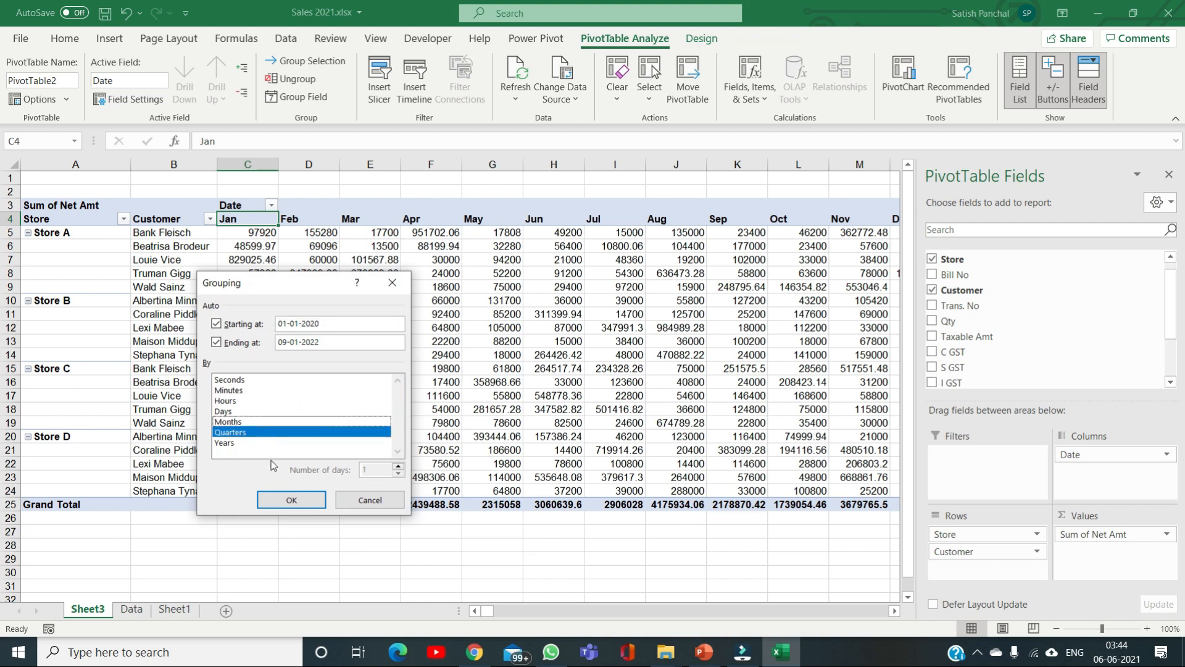
pyautogui.click(291, 497)
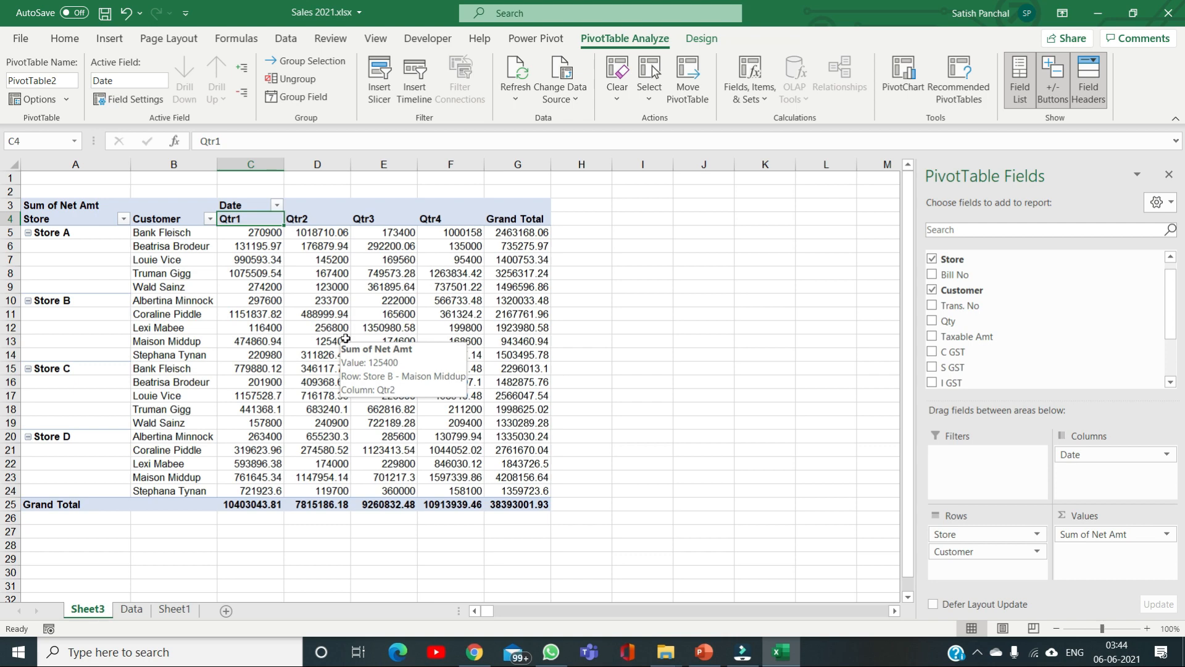
# - Regroup the PivotTable's date columns by Days in intervals of 5 days, with Quarters deselected
pyautogui.rightClick(237, 224)
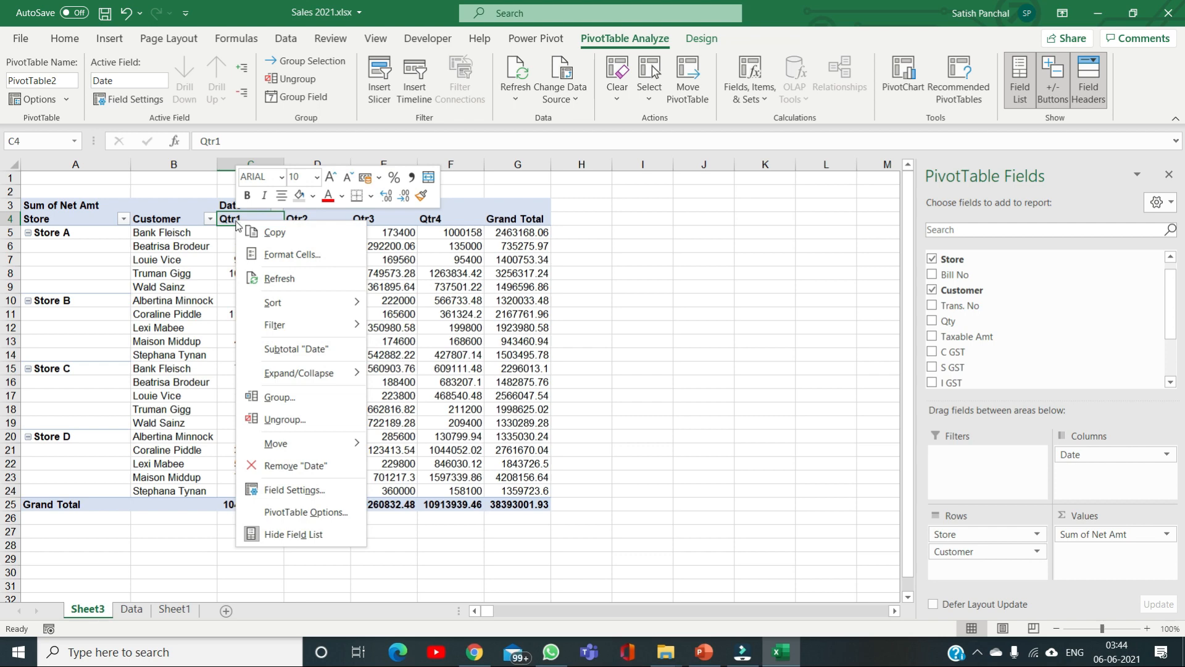
pyautogui.click(292, 398)
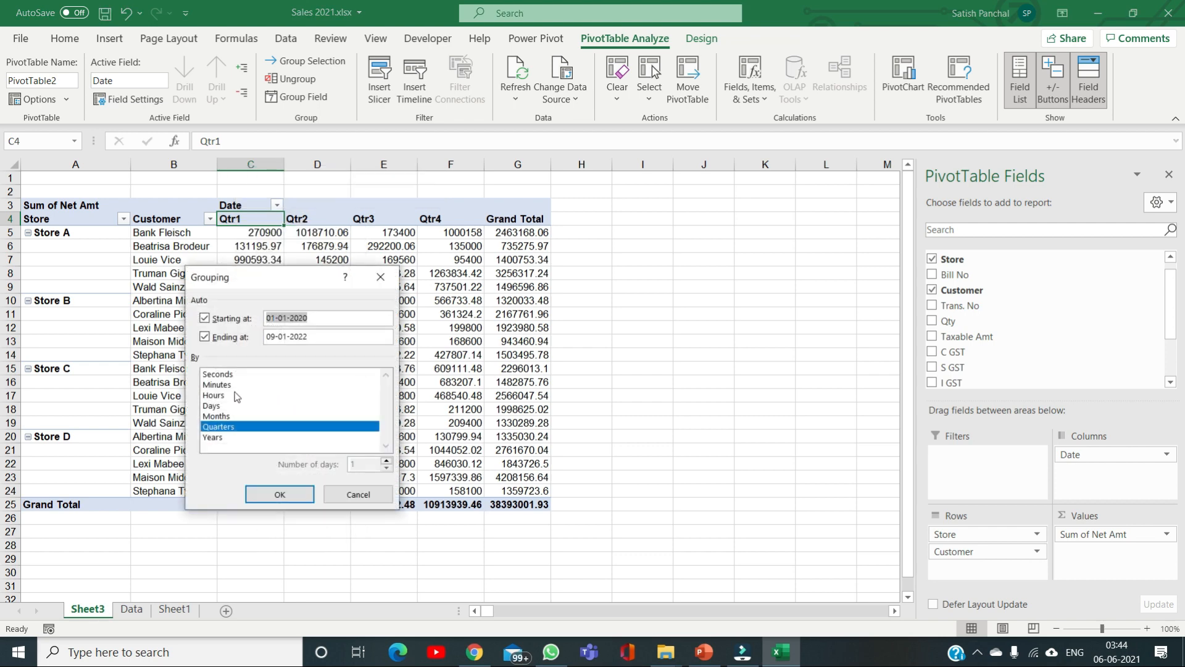
pyautogui.click(220, 407)
pyautogui.click(224, 427)
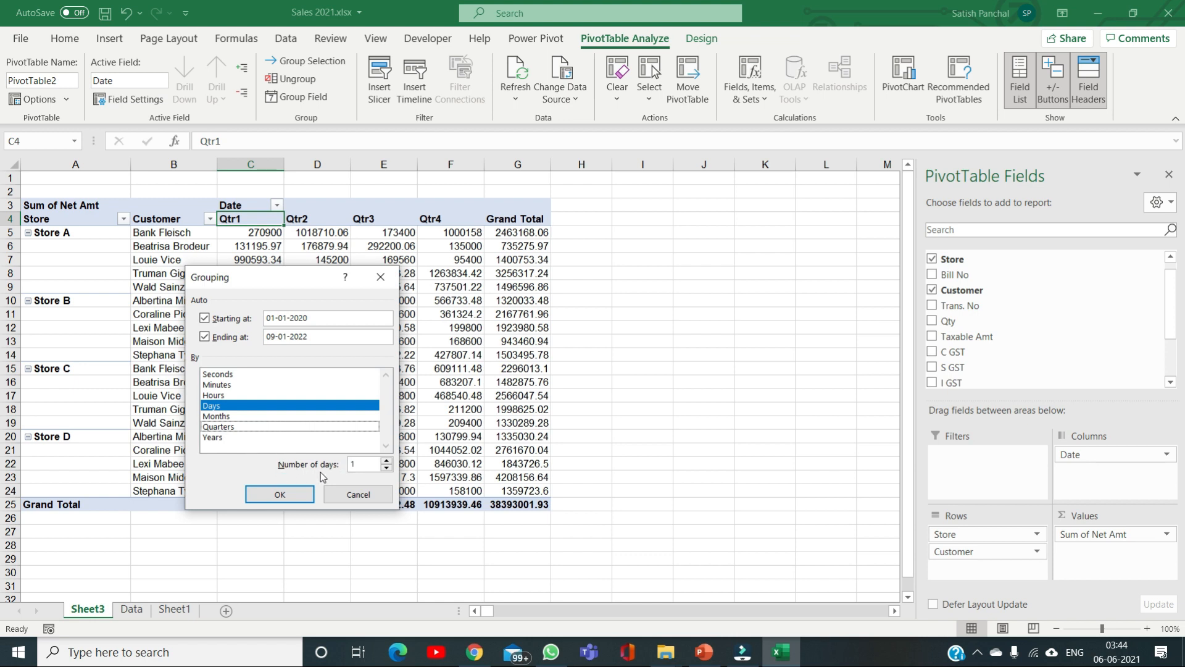
pyautogui.click(351, 464)
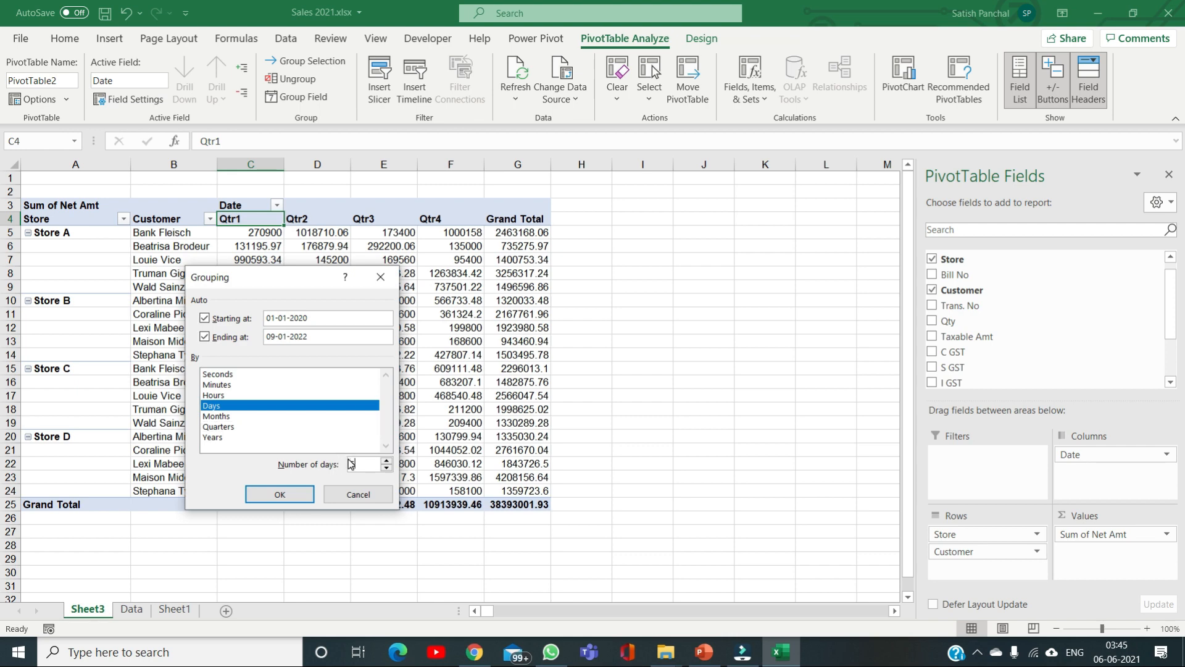
pyautogui.write('5')
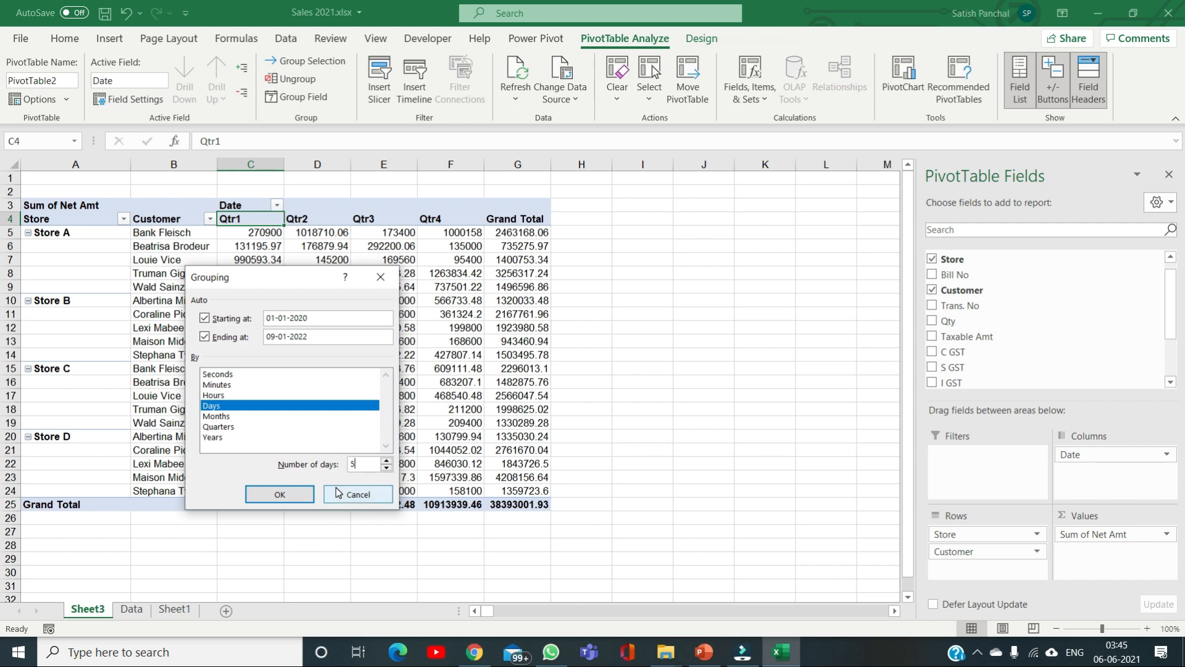
pyautogui.click(295, 496)
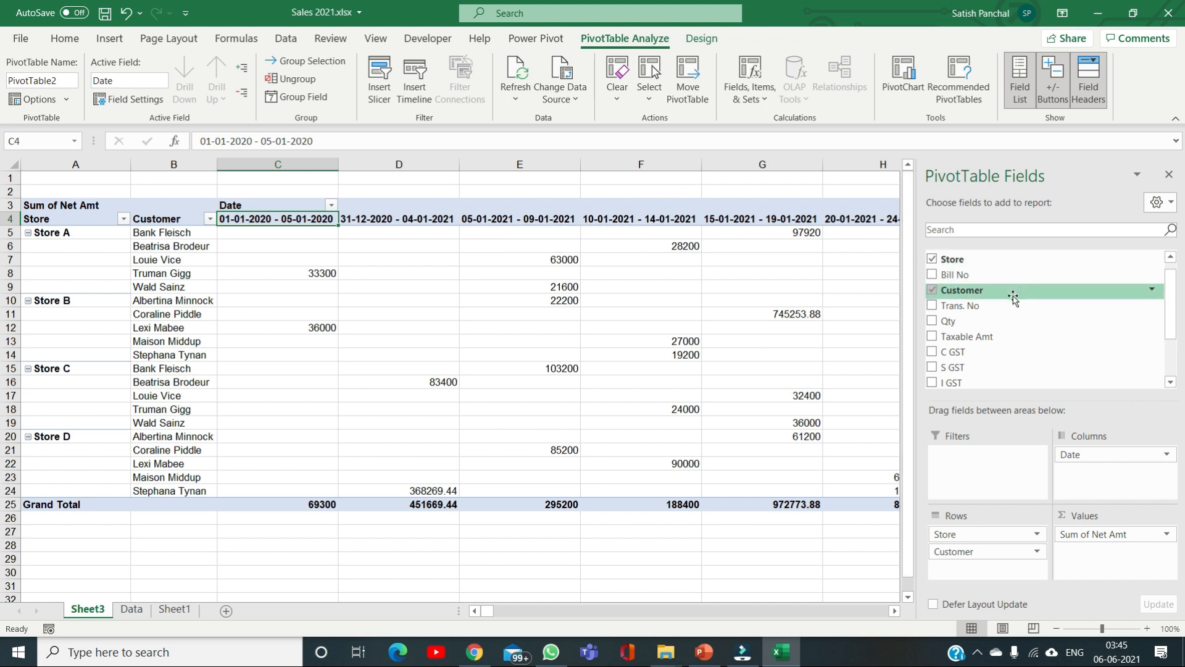
# - Move the Date field to the Rows area below Customer and widen the Date and Sum of Net Amt columns
pyautogui.moveTo(1098, 460); pyautogui.dragTo(972, 569)
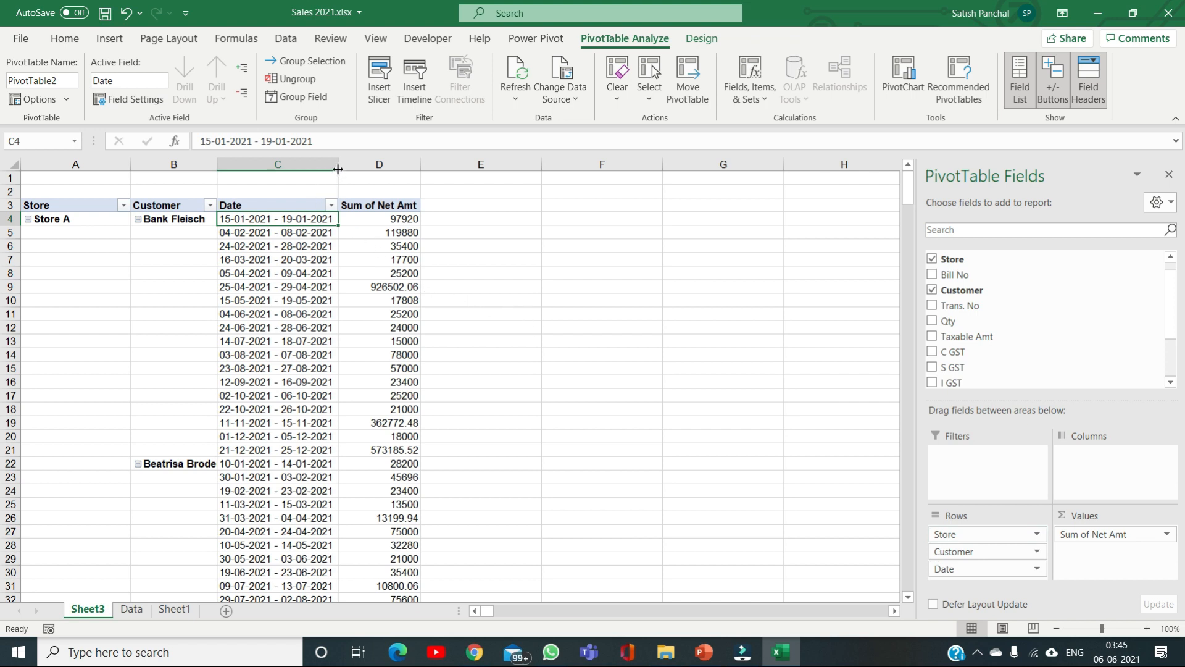
pyautogui.moveTo(338, 169); pyautogui.dragTo(405, 169)
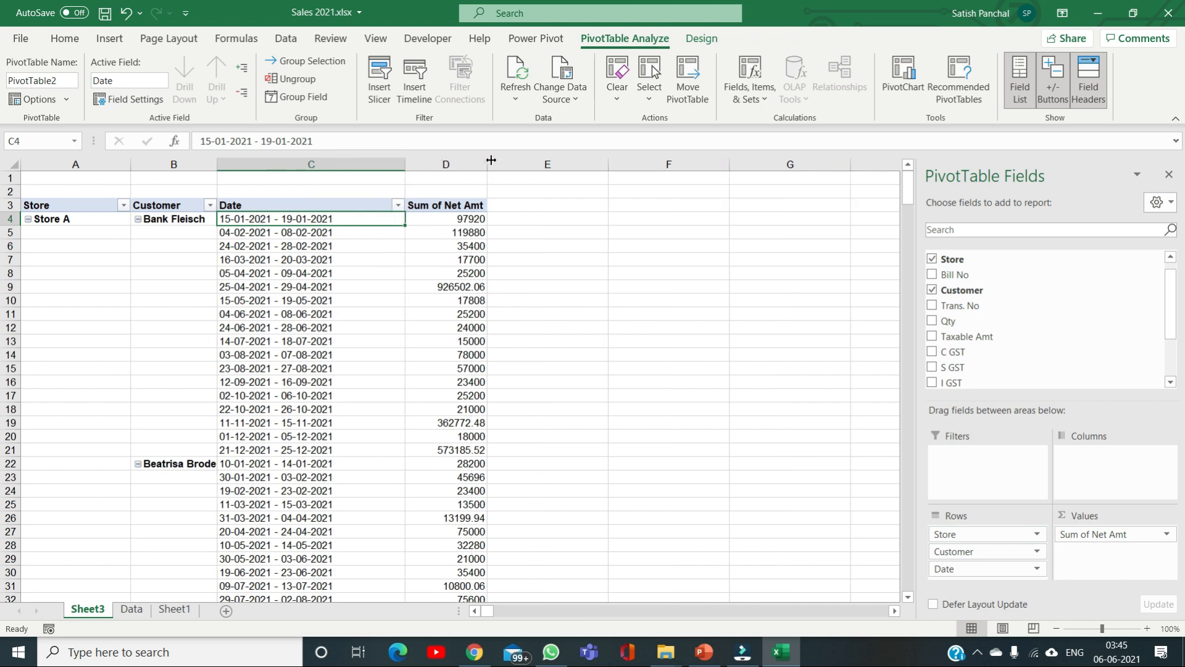
pyautogui.moveTo(491, 160); pyautogui.dragTo(540, 164)
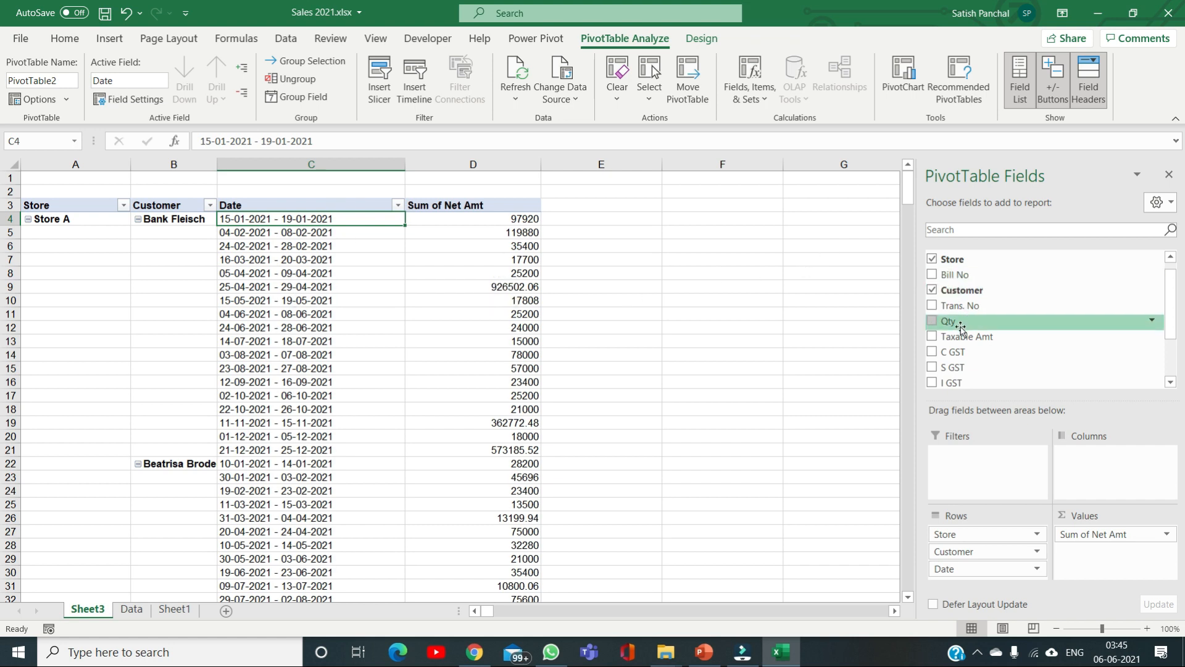
# - Add the Qty field to the PivotTable's Values area below Sum of Net Amt
pyautogui.moveTo(962, 322); pyautogui.dragTo(1116, 555)
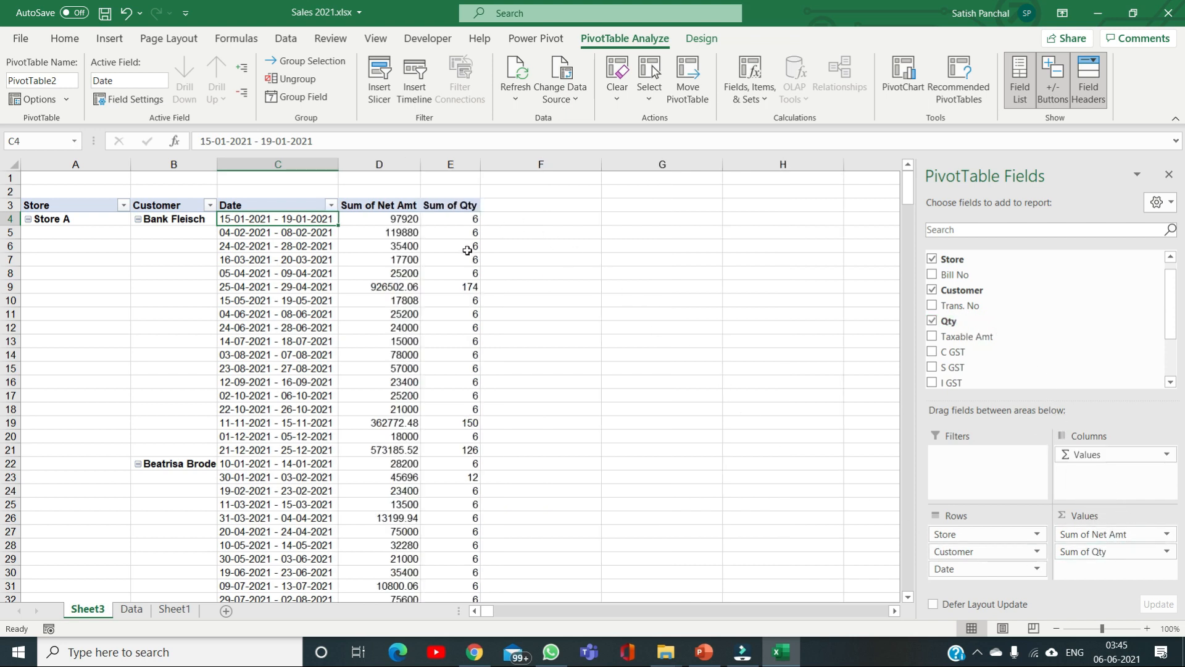
pyautogui.moveTo(468, 250)
# - Examine the first record and the Due Date column's formula in the sales table on the Data sheet
pyautogui.click(130, 610)
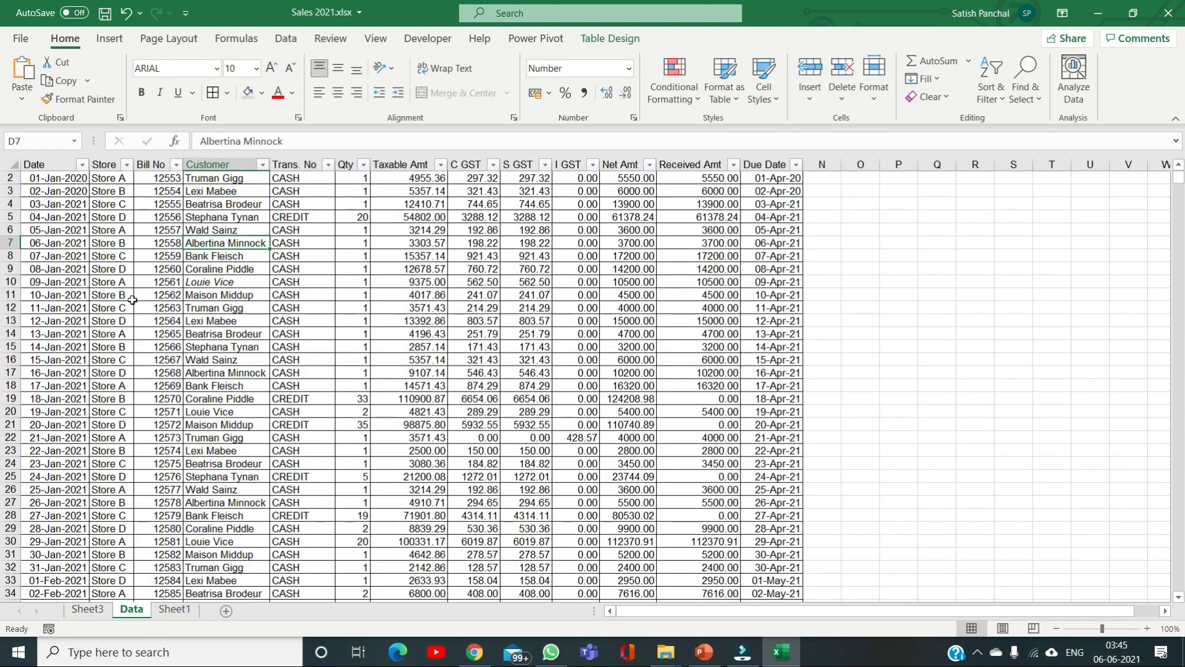
pyautogui.click(695, 202)
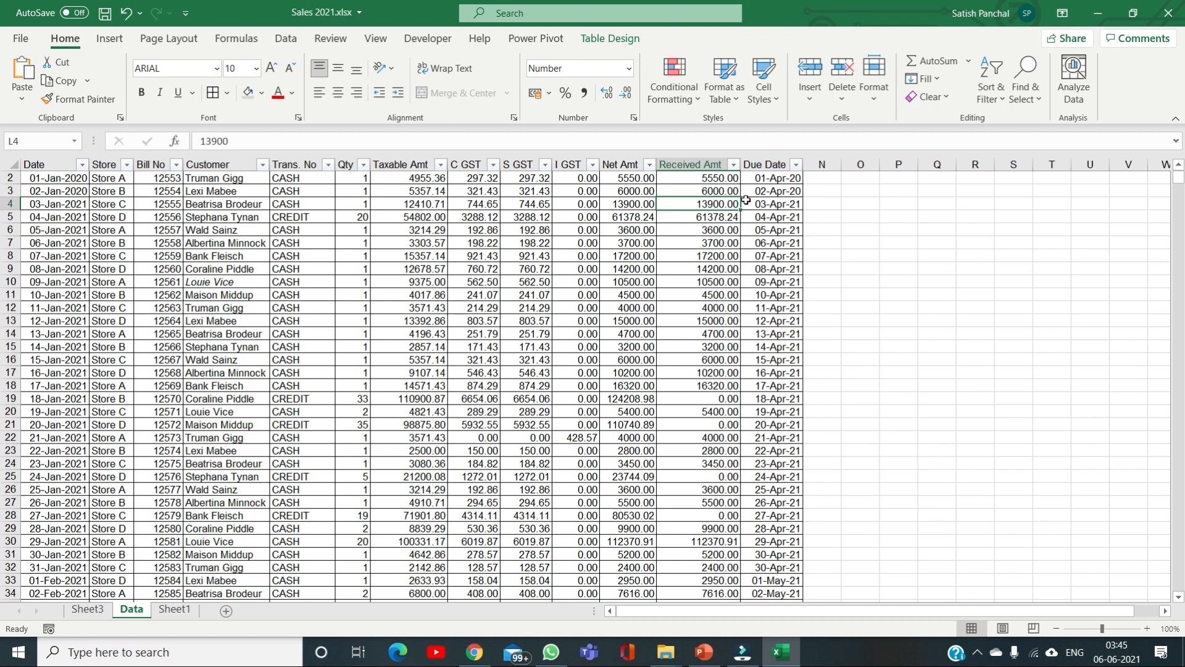
pyautogui.hotkey('ctrl', 'Up')
pyautogui.press('Right')
pyautogui.press('Down')
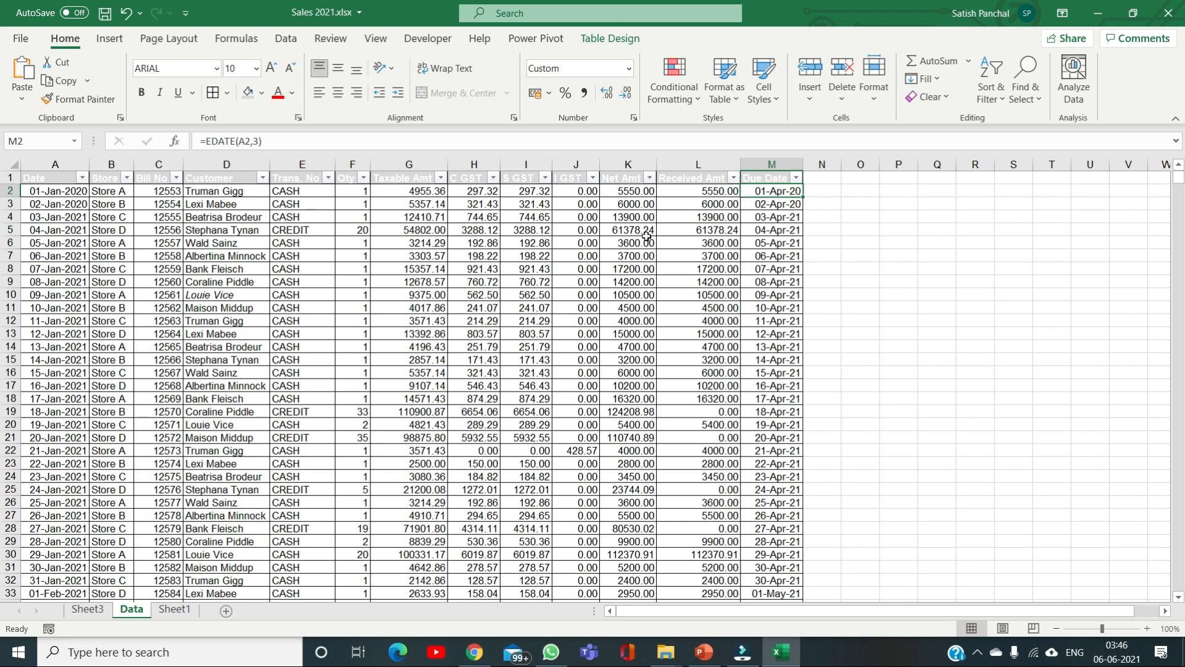
pyautogui.click(23, 192)
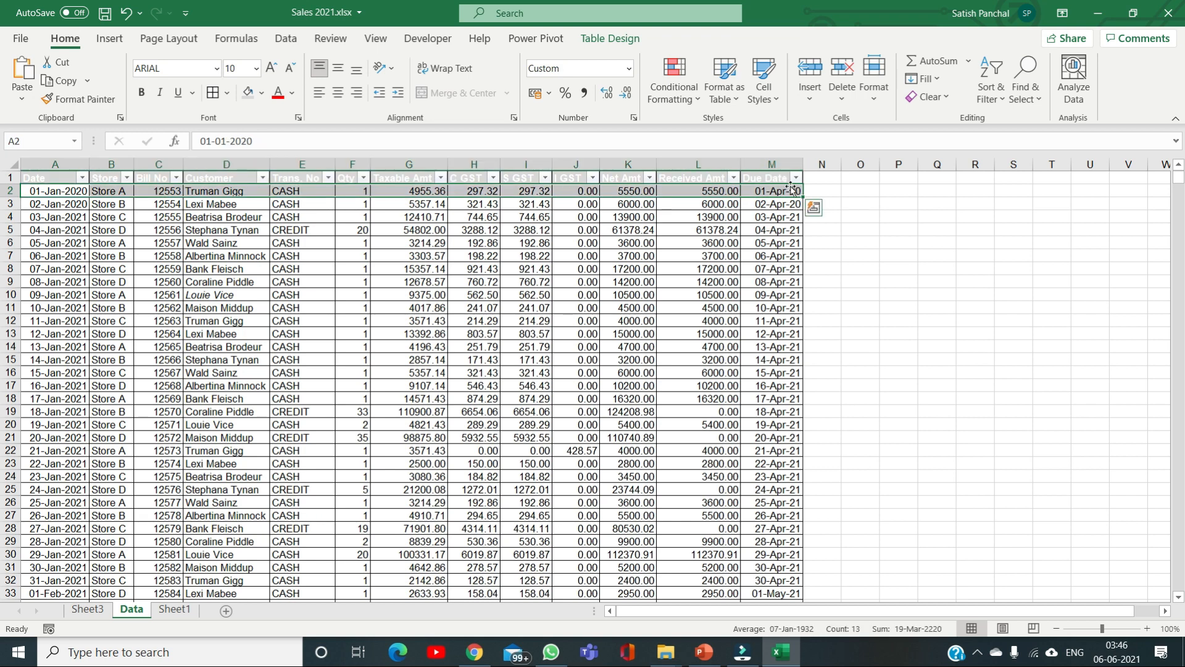
pyautogui.click(791, 234)
pyautogui.click(774, 191)
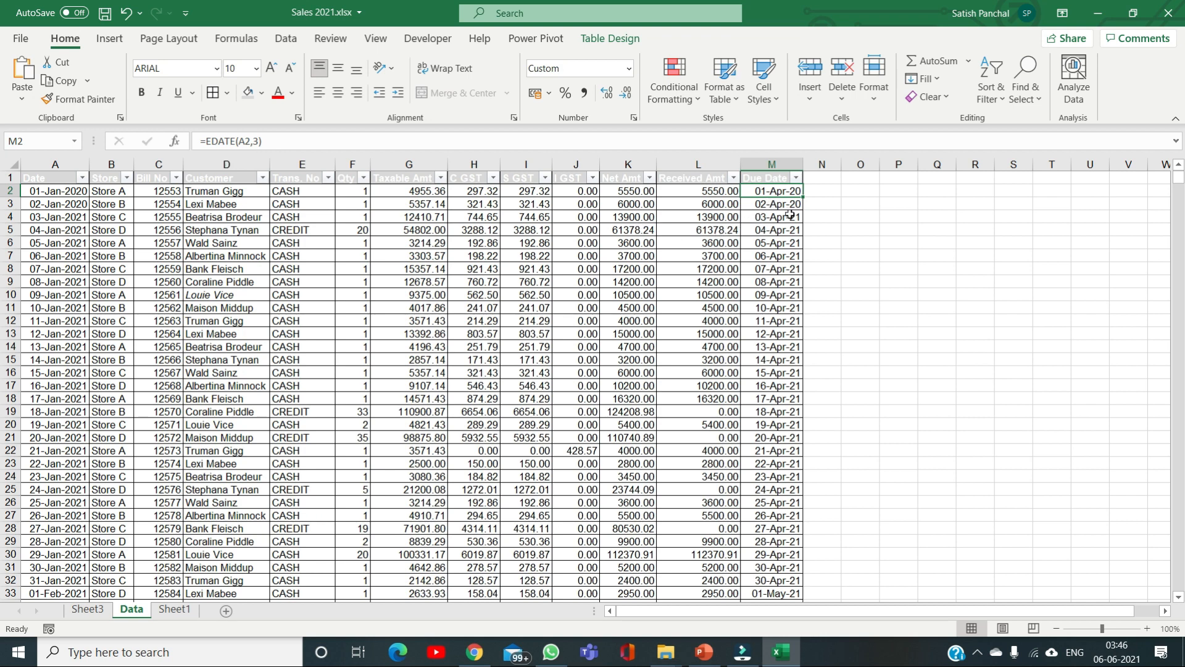
# - Add a new table column headed "Days outstanding" in cell N1, beside Due Date
pyautogui.click(812, 176)
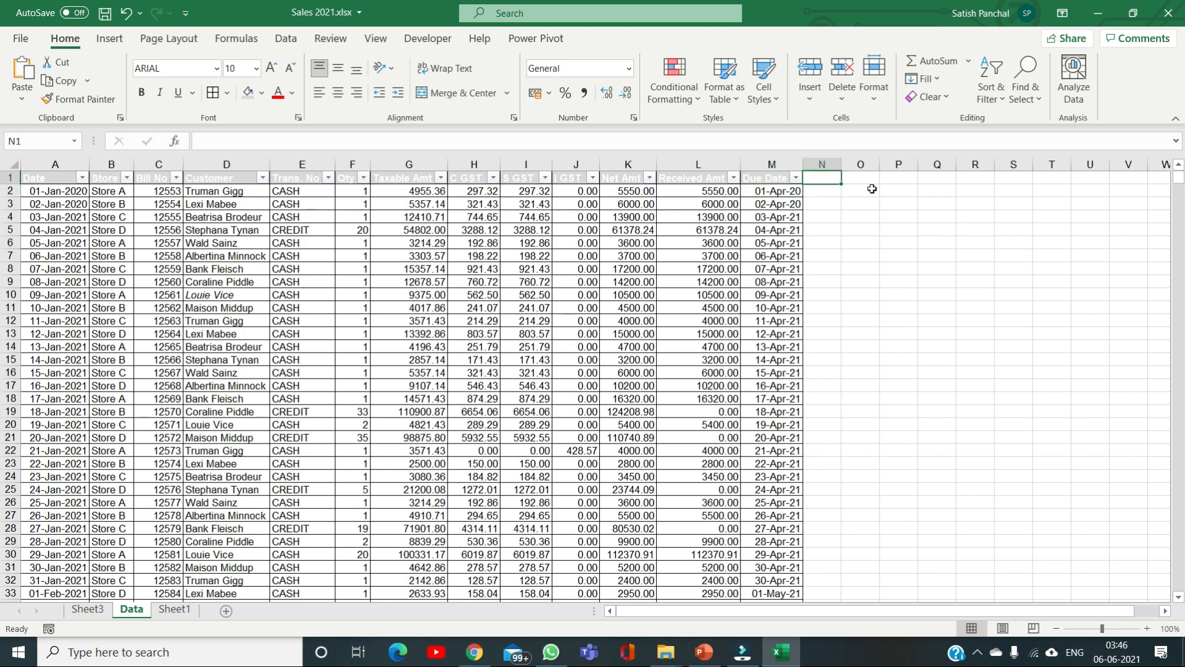
pyautogui.write('Days ')
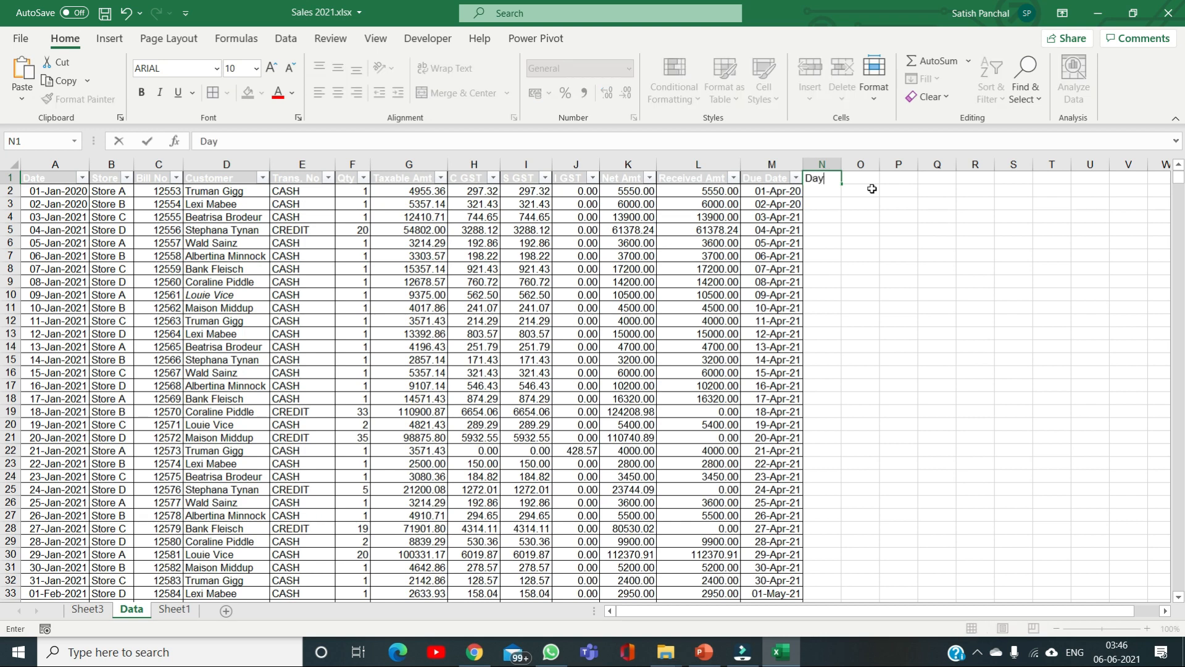
pyautogui.write('outstanding')
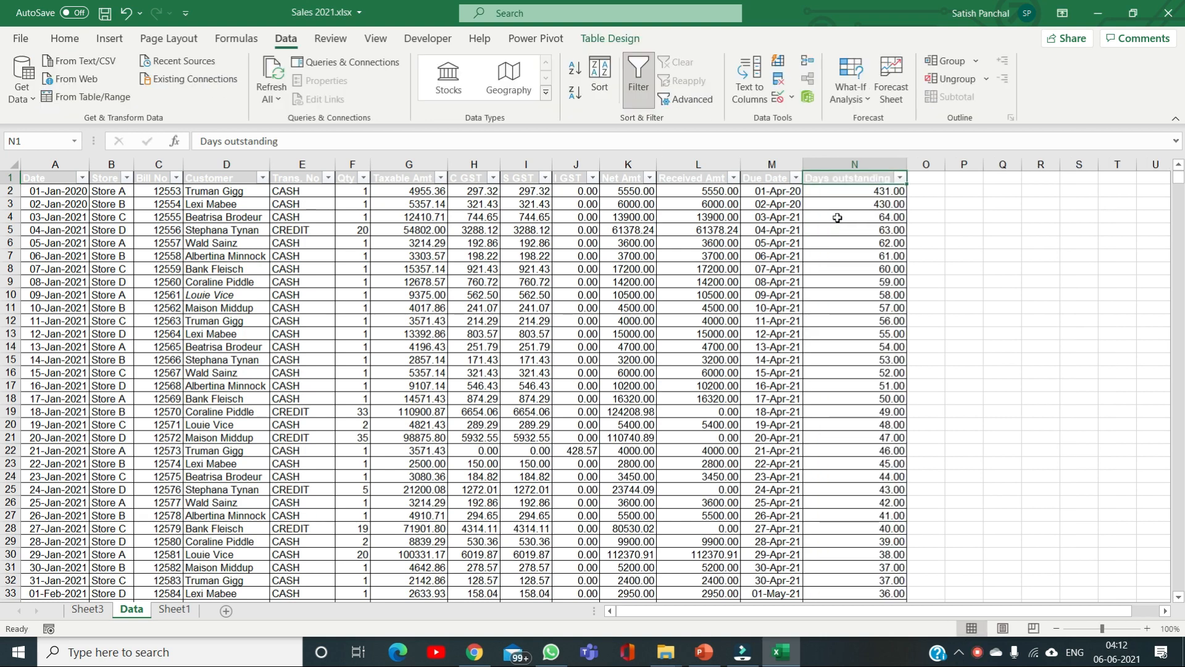
# - Enter a formula in cell N2 that subtracts the row's Due Date from TODAY()
pyautogui.click(844, 201)
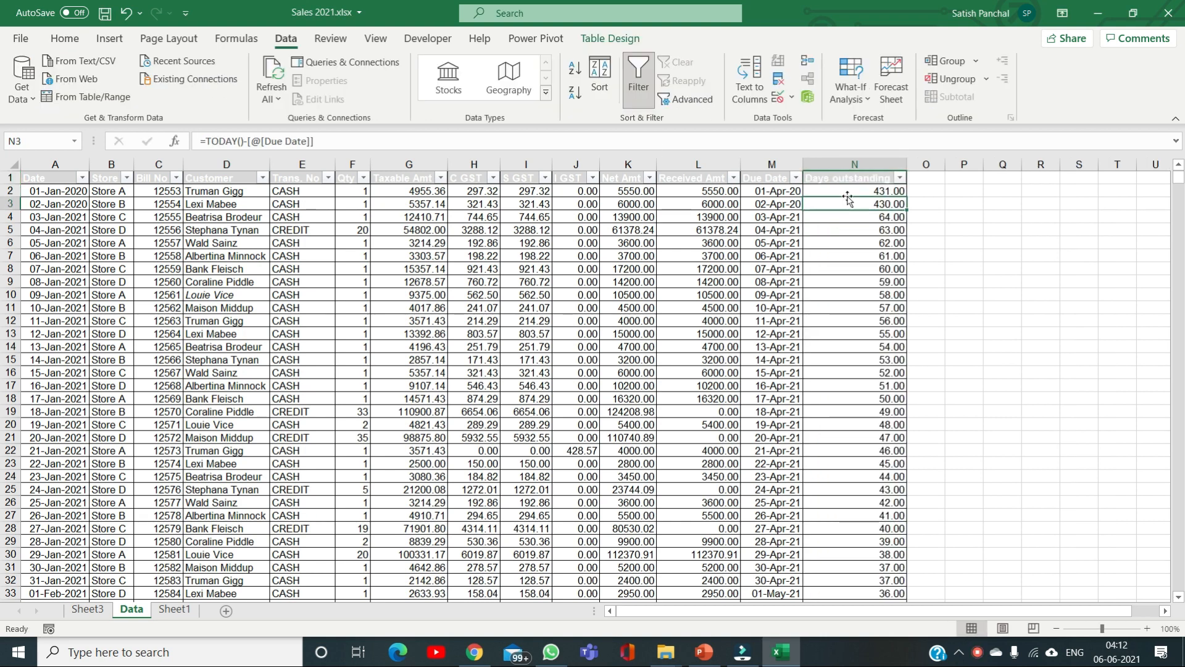
pyautogui.click(851, 179)
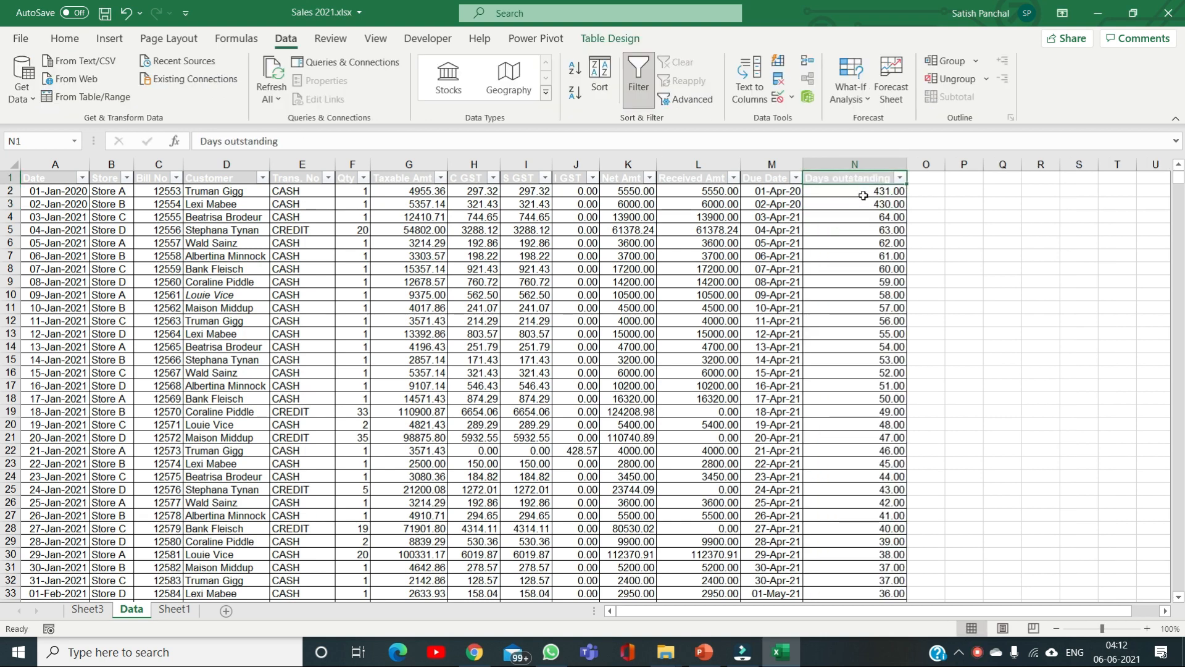
pyautogui.click(863, 195)
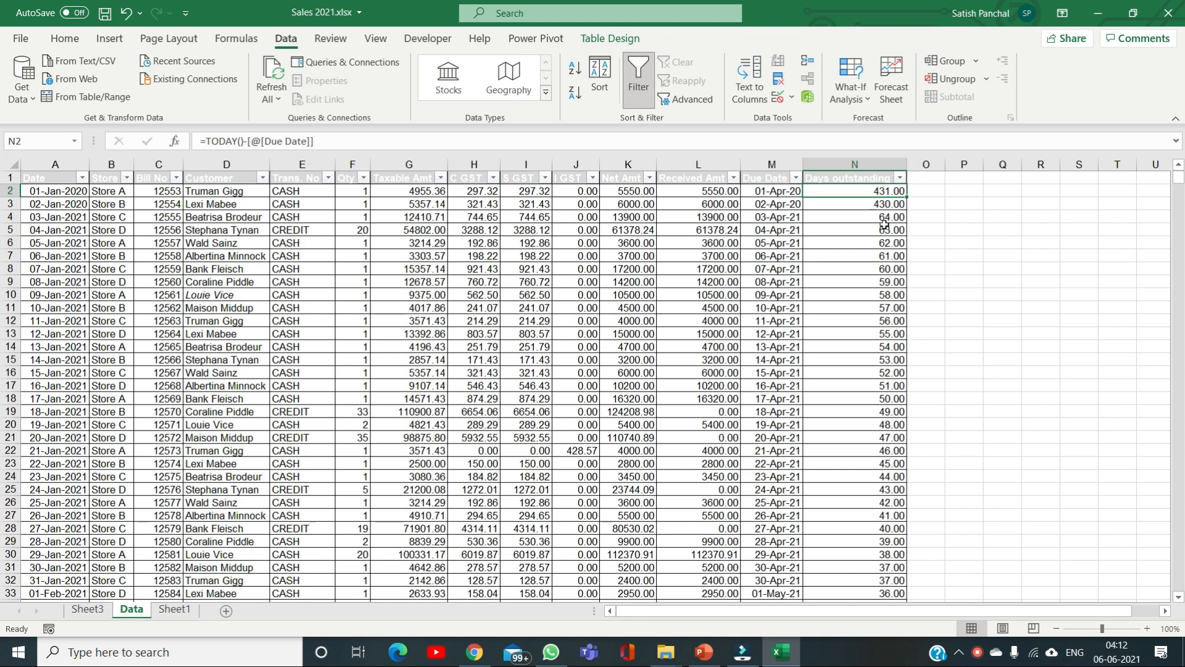
pyautogui.write('=')
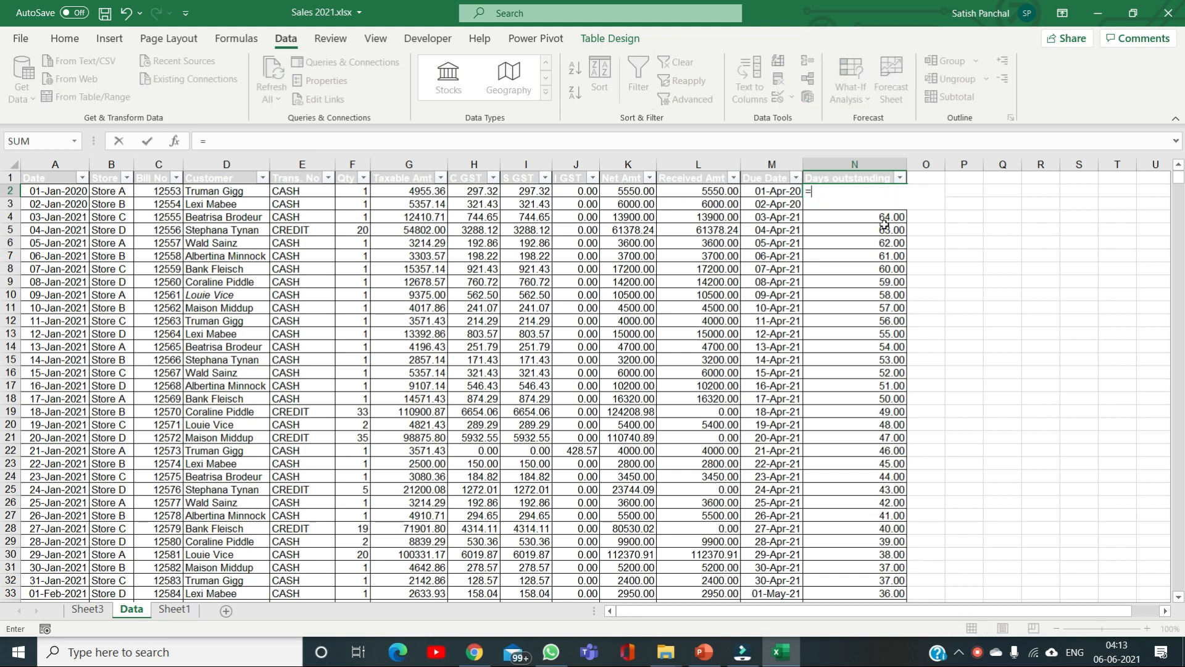
pyautogui.write('toda')
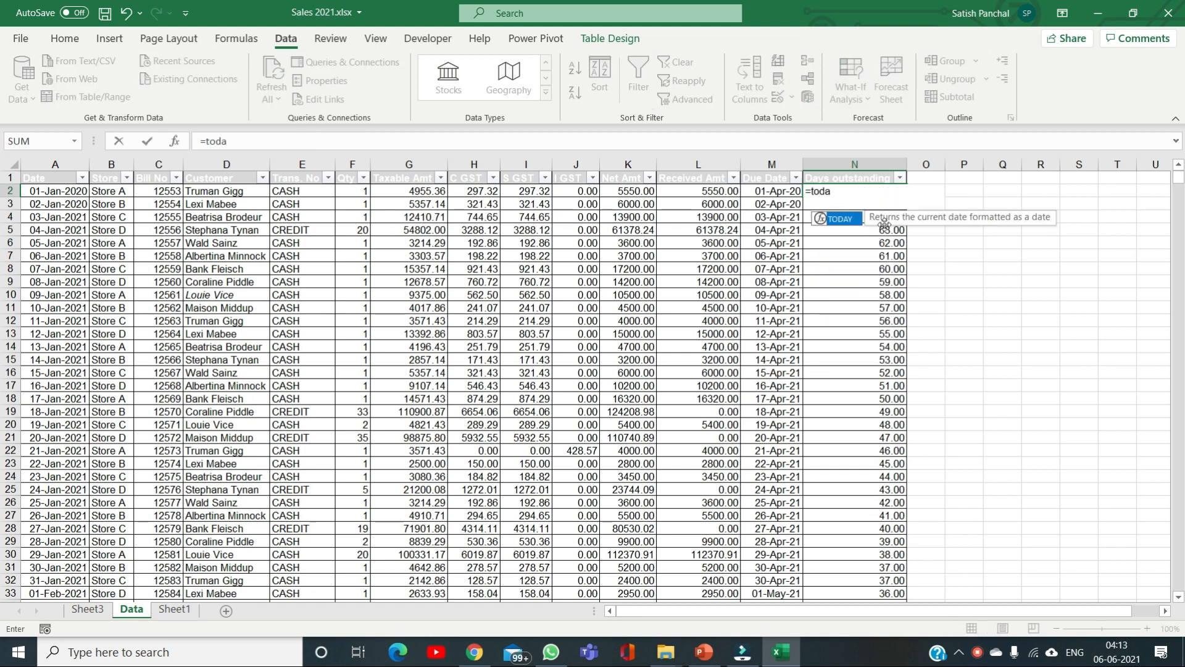
pyautogui.press('Tab')
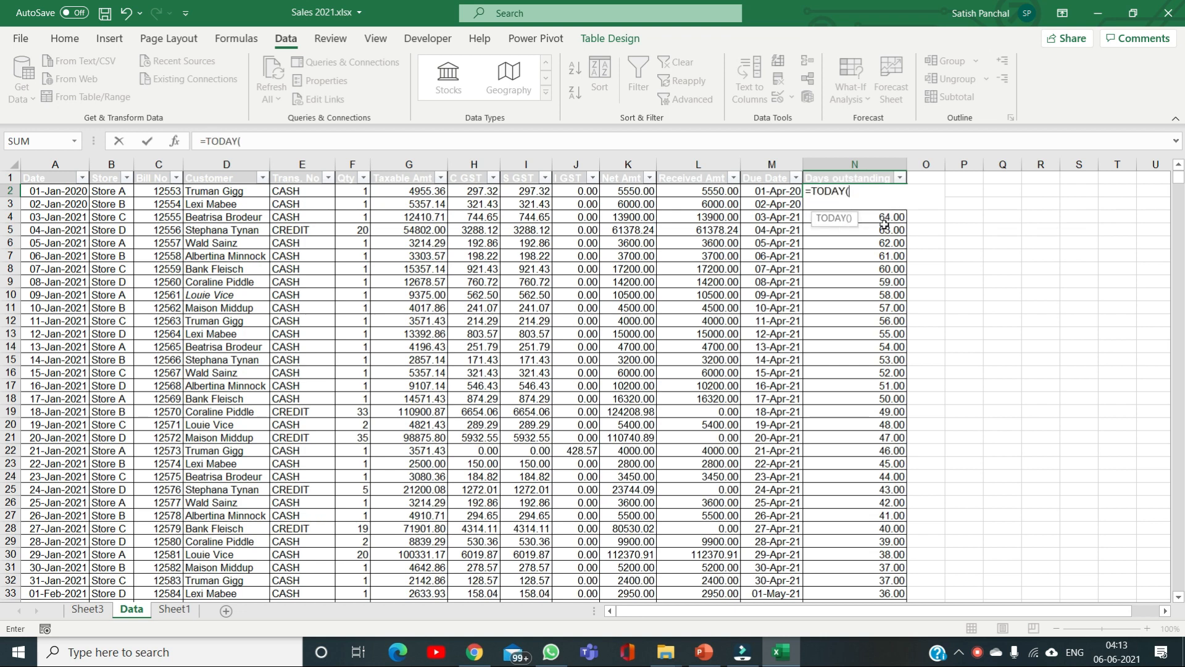
pyautogui.write(')-')
pyautogui.click(779, 194)
pyautogui.press('Return')
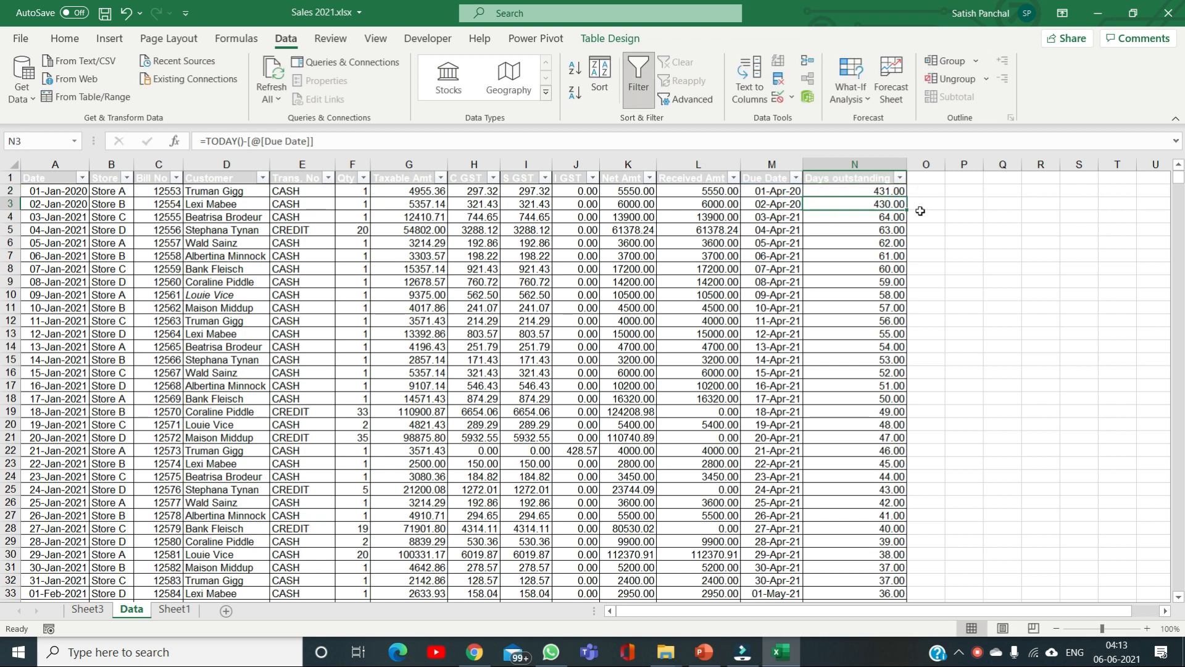
# - Copy the formula in N2 down the entire Days outstanding column and check the column's filter list
pyautogui.press('Up')
pyautogui.hotkey('ctrl', 'c')
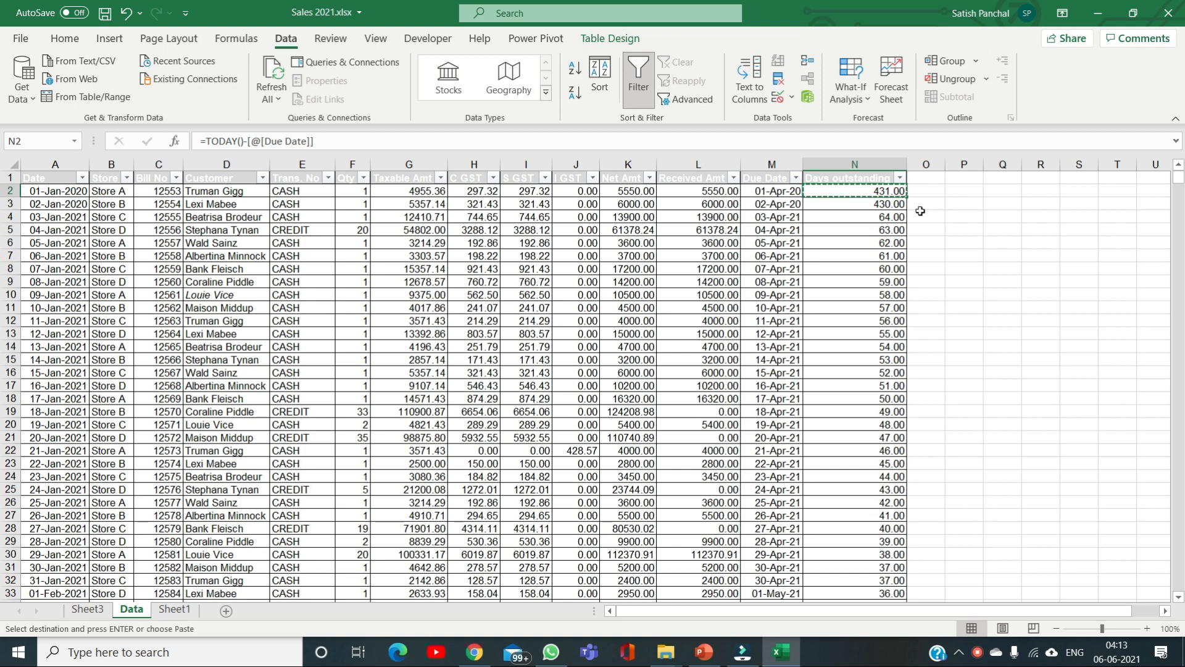
pyautogui.hotkey('ctrl', 'shift', 'Down')
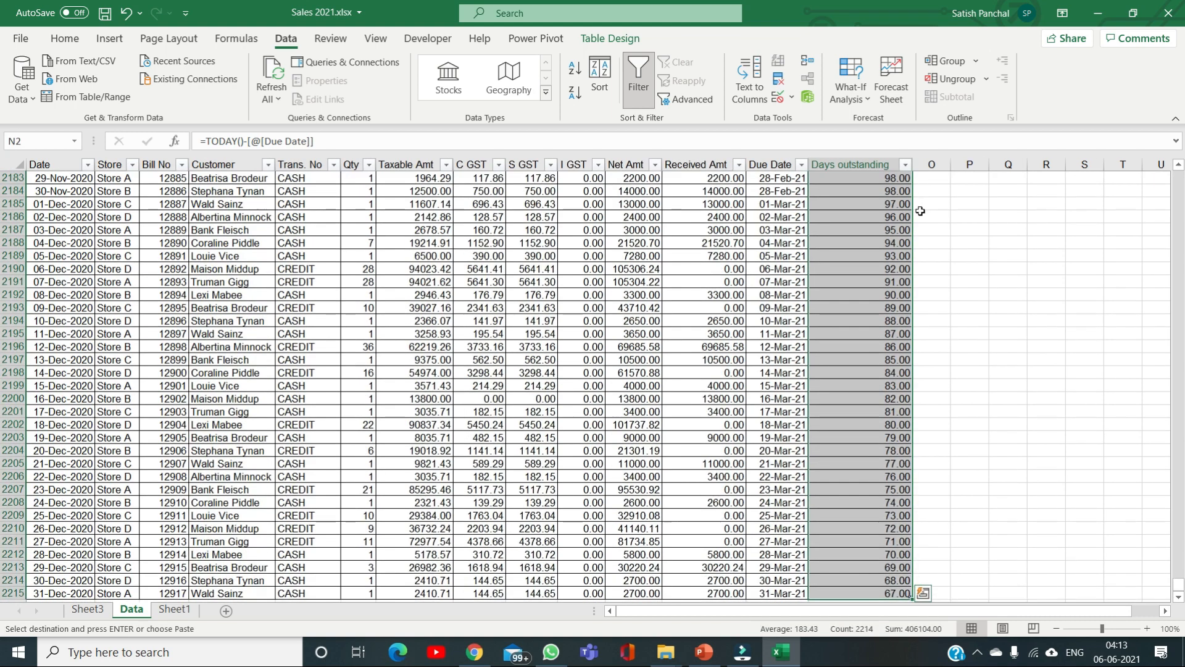
pyautogui.hotkey('ctrl', 'v')
pyautogui.hotkey('ctrl', 'Up')
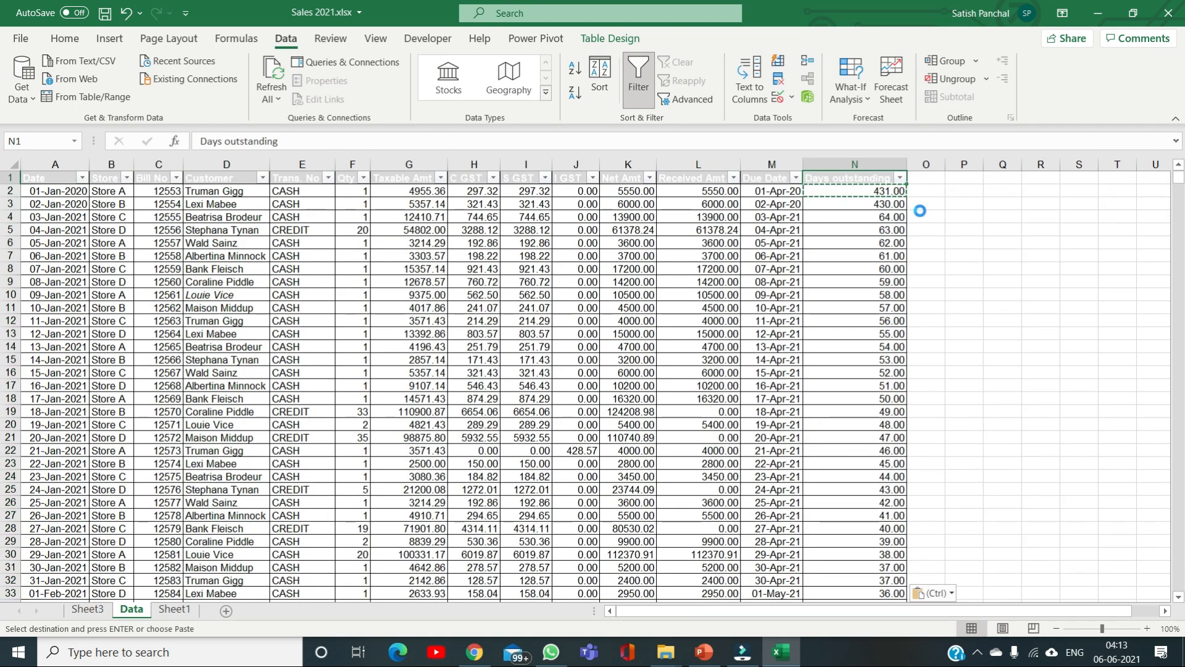
pyautogui.hotkey('alt', 'Down')
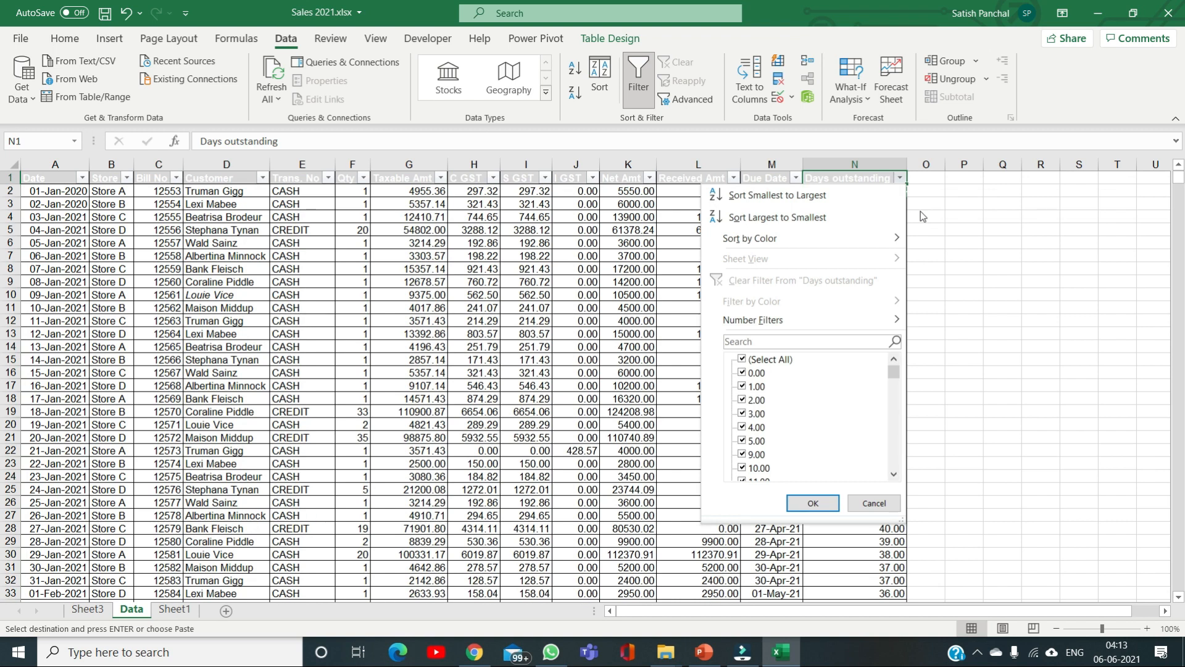
pyautogui.press('Escape')
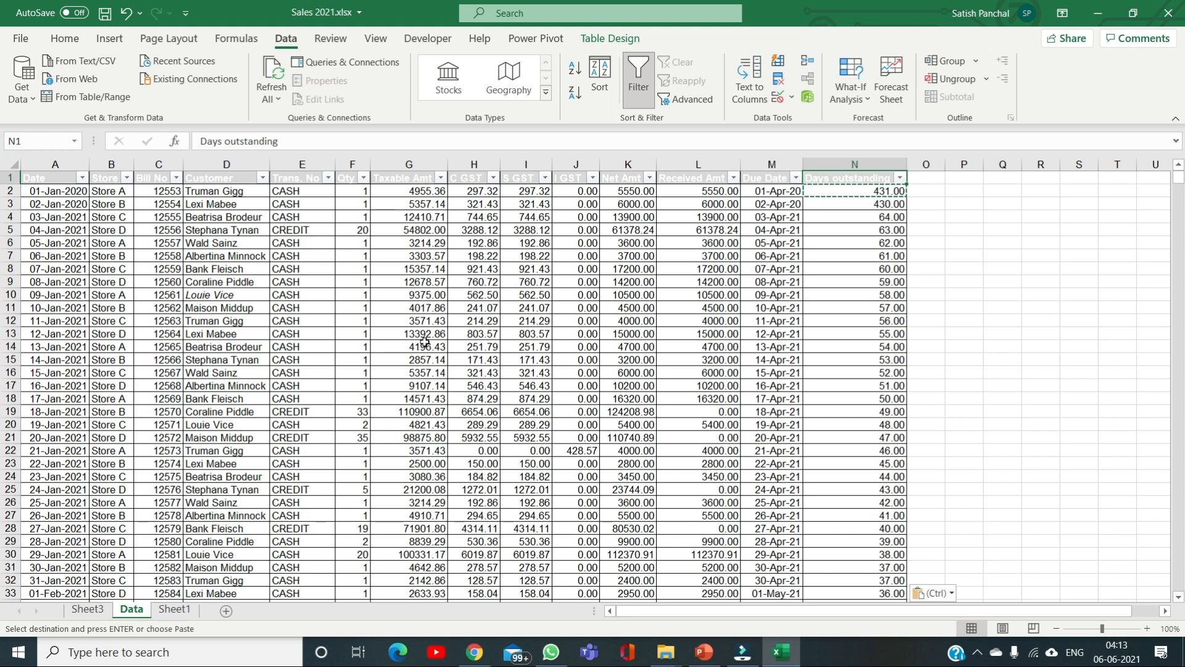
# - Remove the Date field from the Rows area of the PivotTable on Sheet3
pyautogui.click(87, 609)
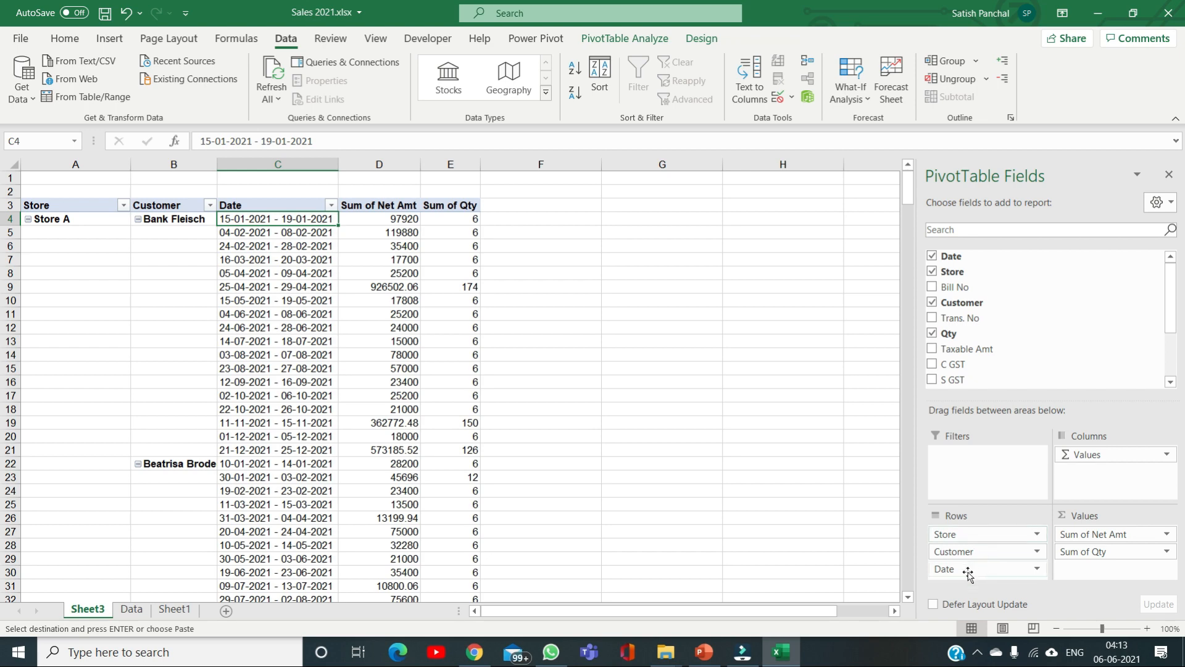
pyautogui.moveTo(968, 575); pyautogui.dragTo(986, 365)
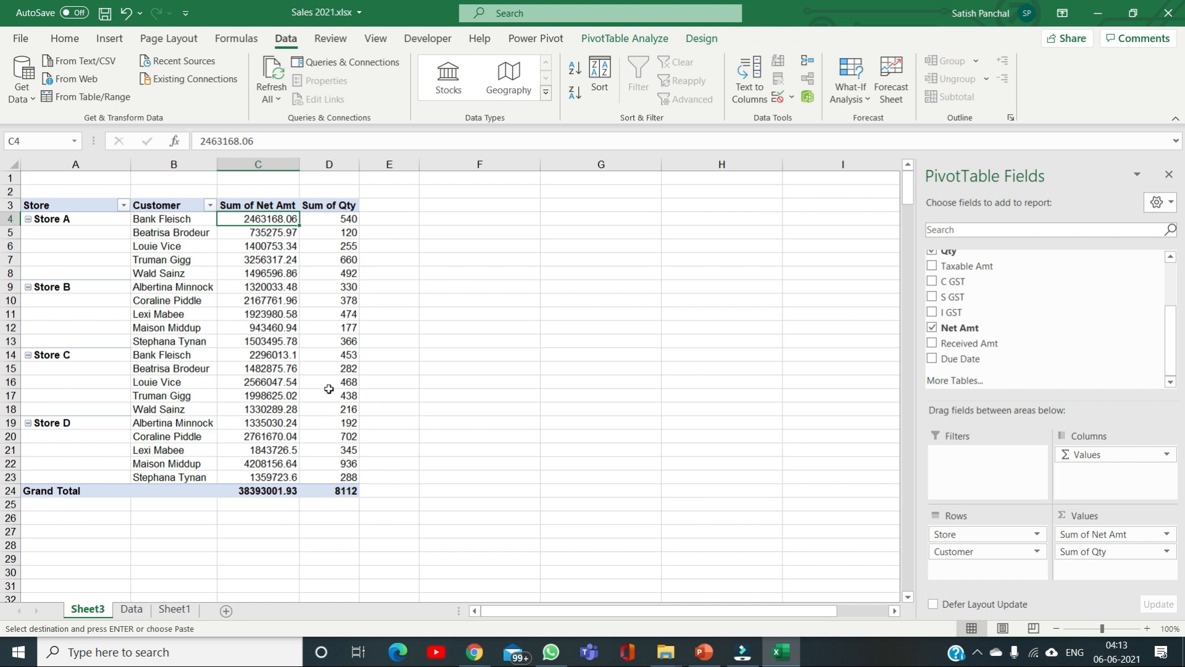
# - Refresh the PivotTable and add the Days outstanding field to the Rows area below Customer
pyautogui.rightClick(261, 396)
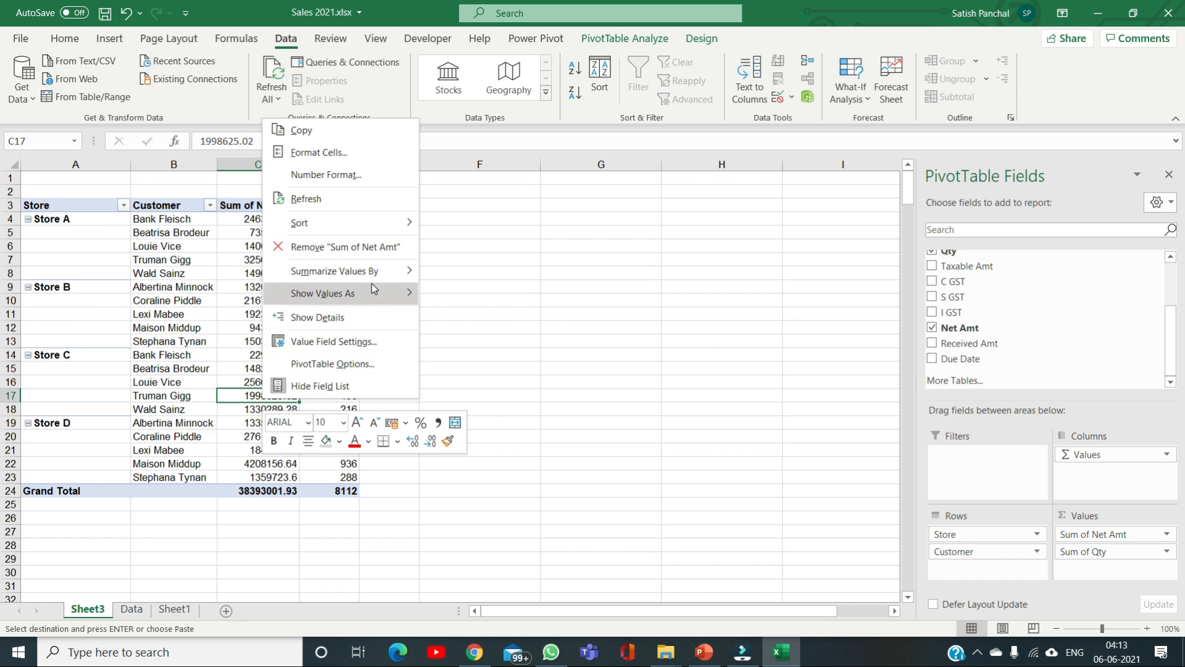
pyautogui.click(321, 199)
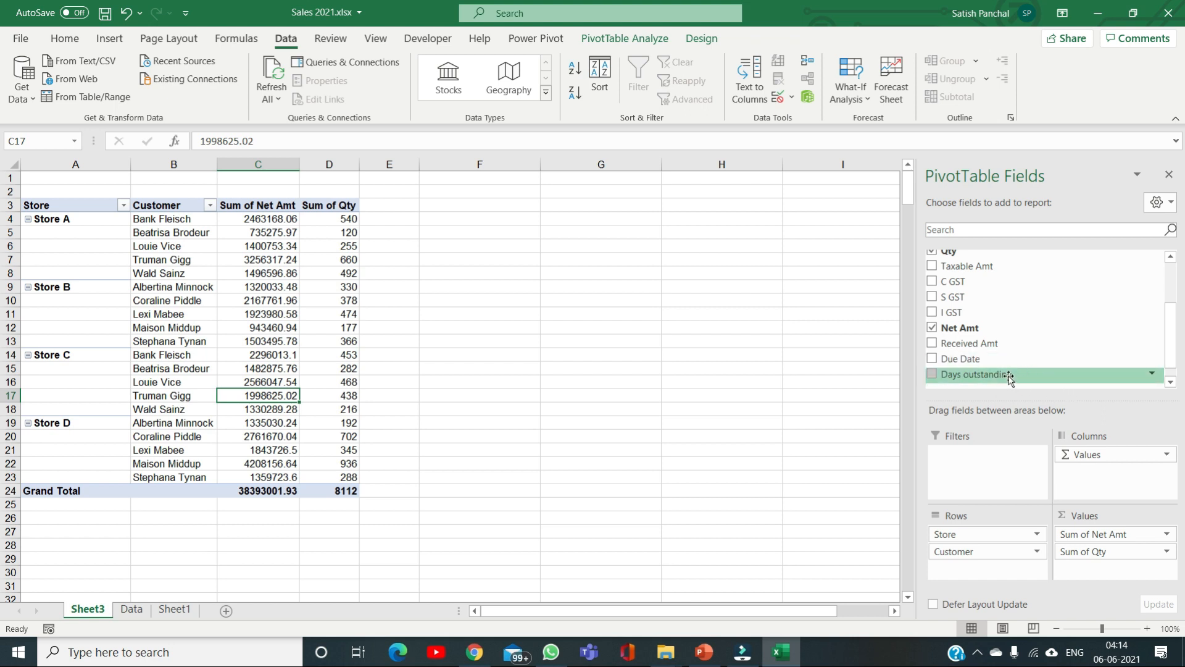
pyautogui.moveTo(1009, 378); pyautogui.dragTo(991, 566)
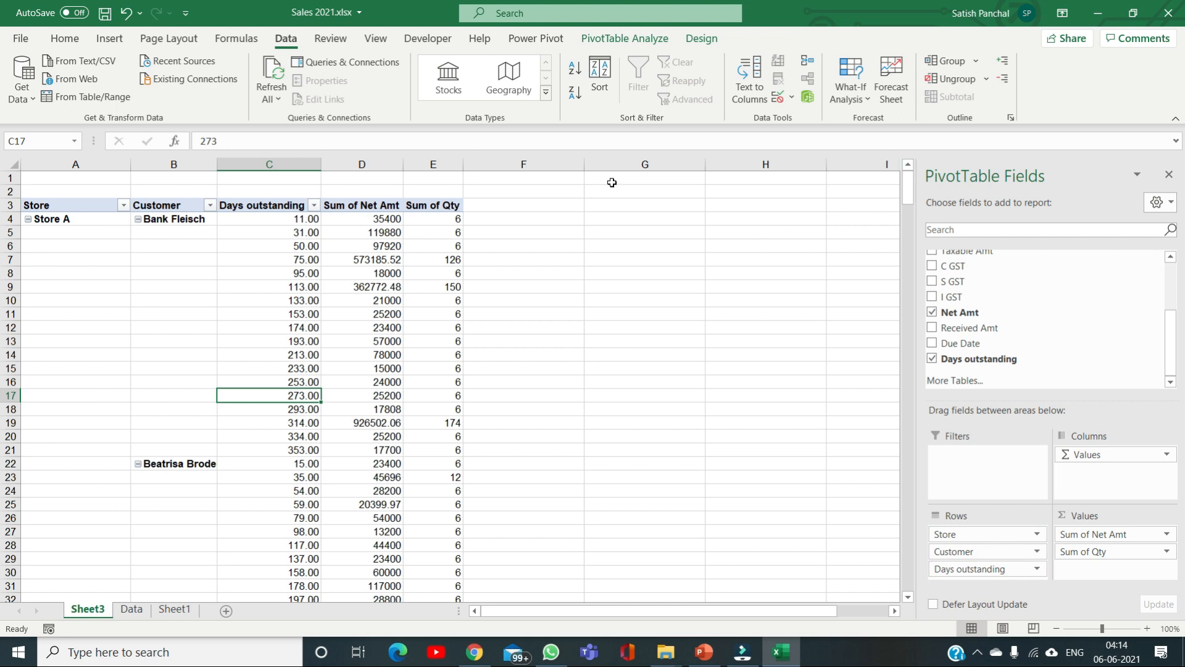
pyautogui.click(289, 234)
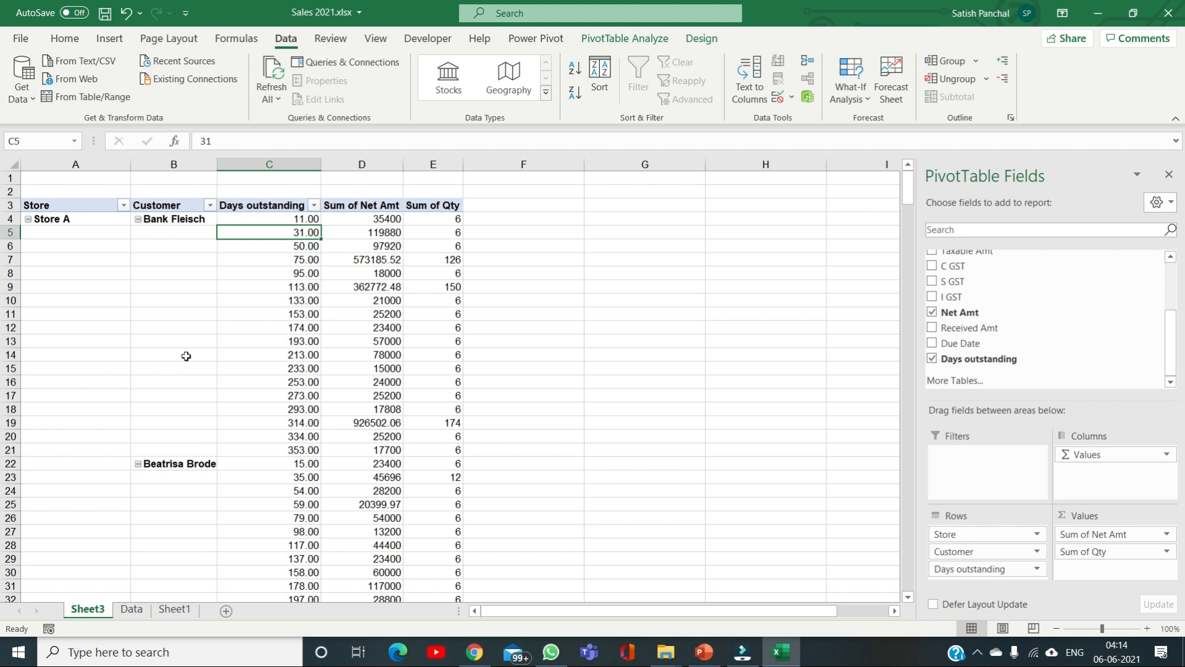
# - Set the PivotTable's report layout to repeat all item labels, filling the blank Store and Customer cells
pyautogui.click(126, 345)
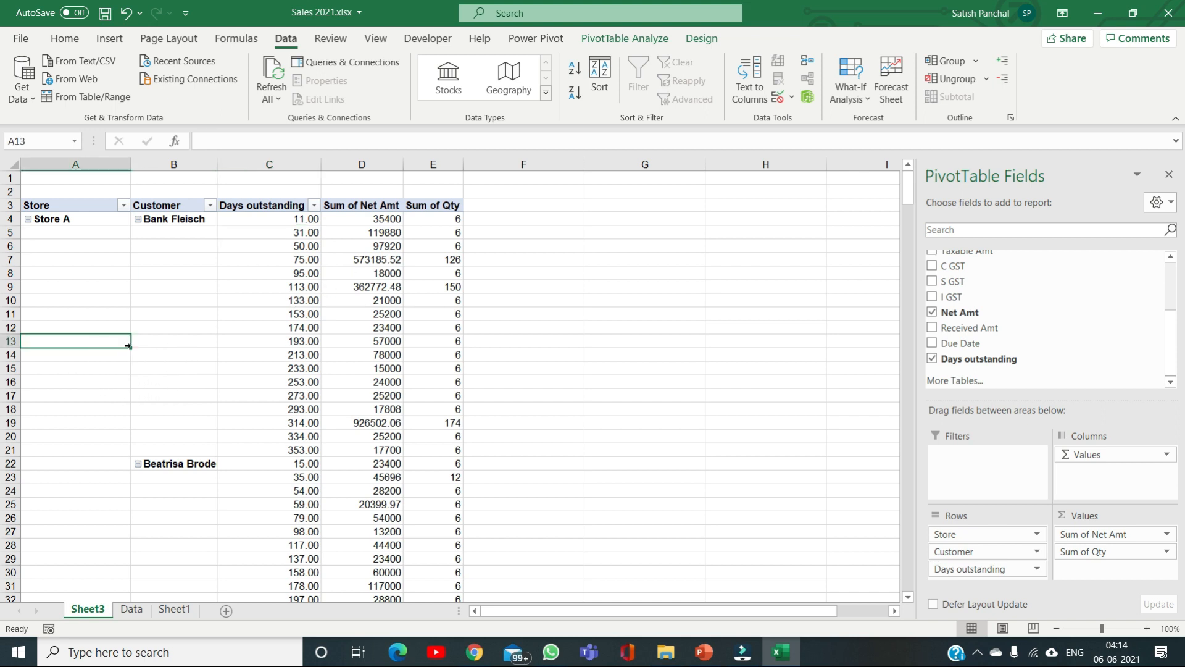
pyautogui.click(171, 339)
pyautogui.click(93, 353)
pyautogui.click(163, 353)
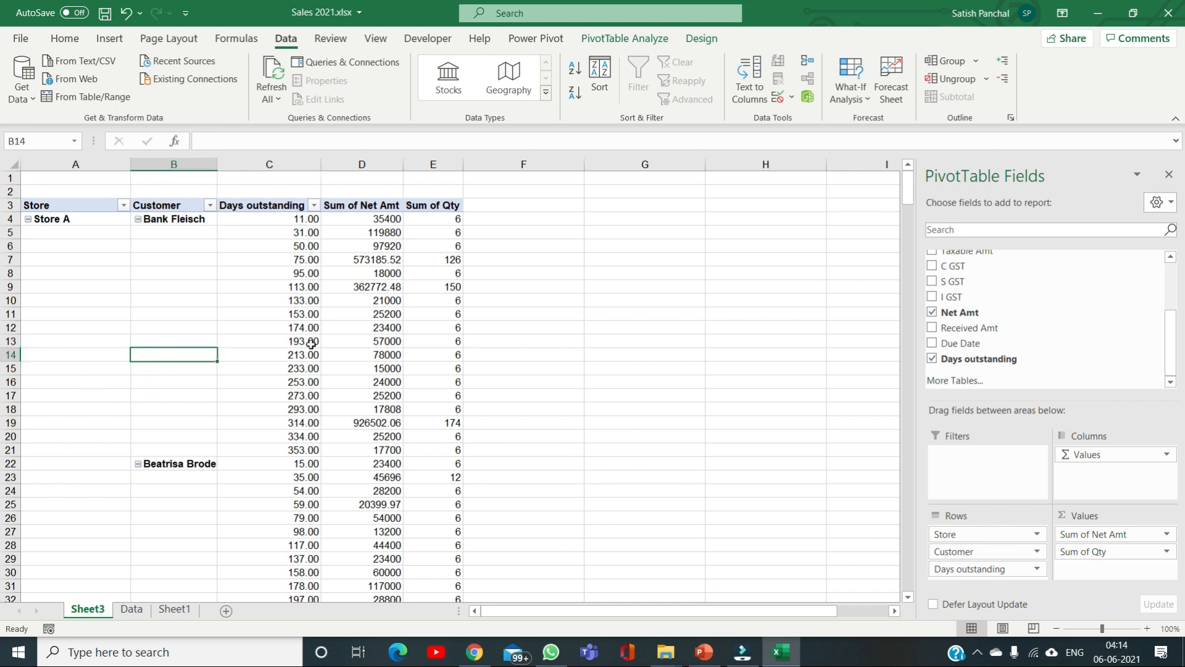
pyautogui.click(702, 39)
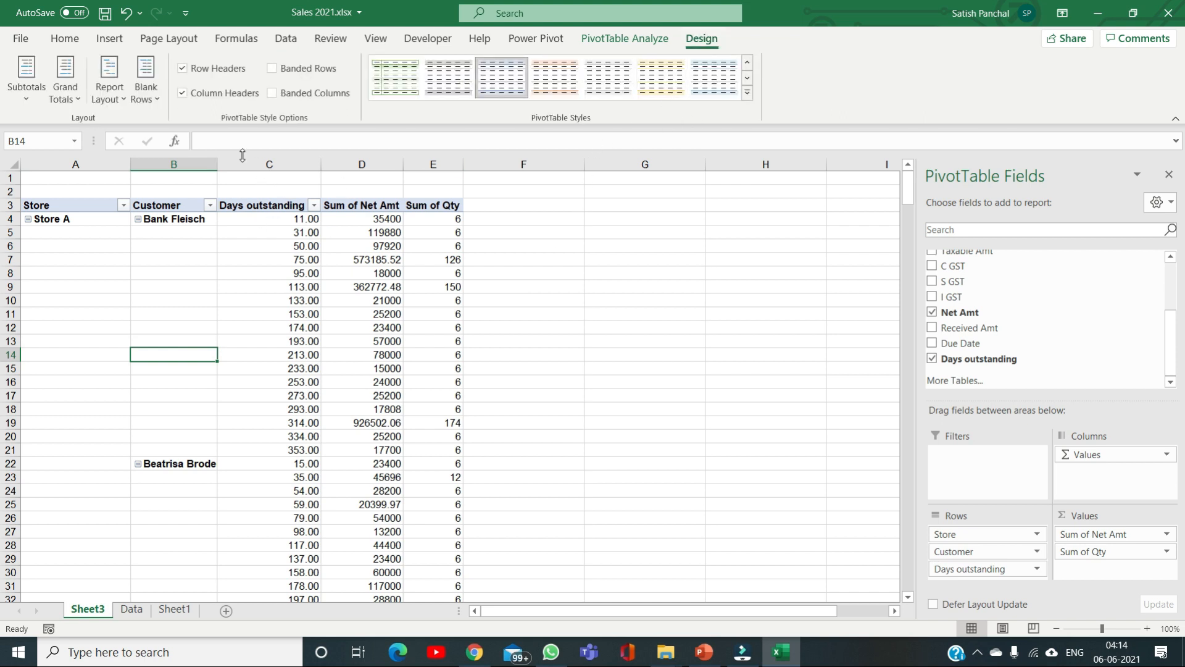
pyautogui.click(108, 91)
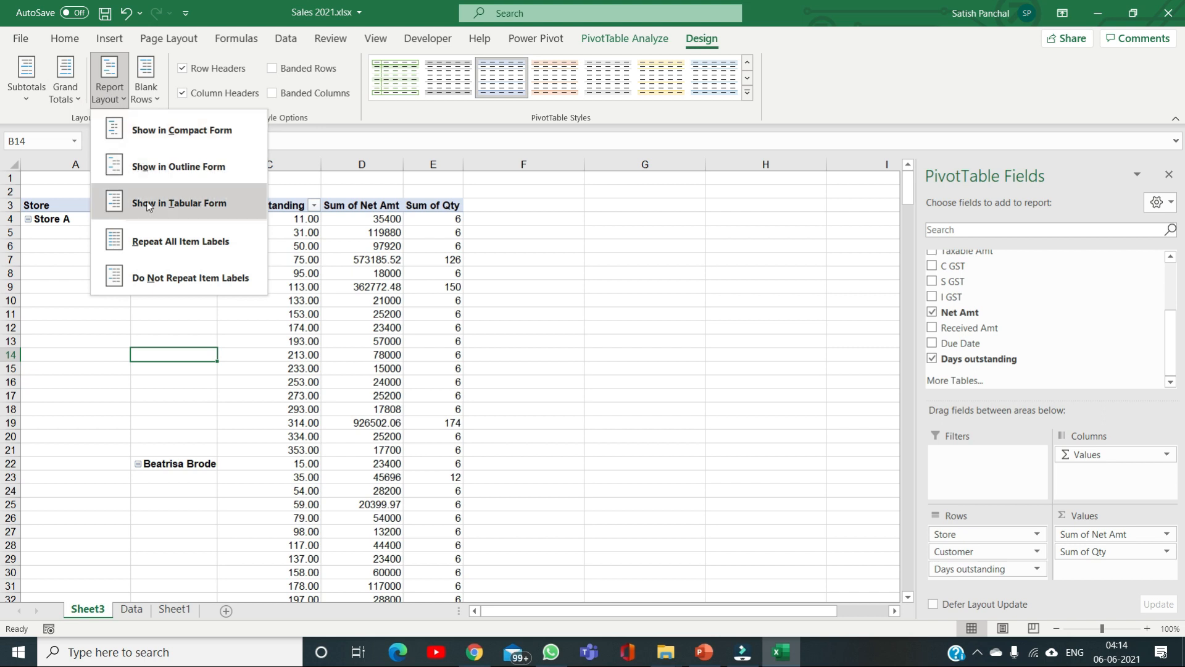
pyautogui.click(155, 243)
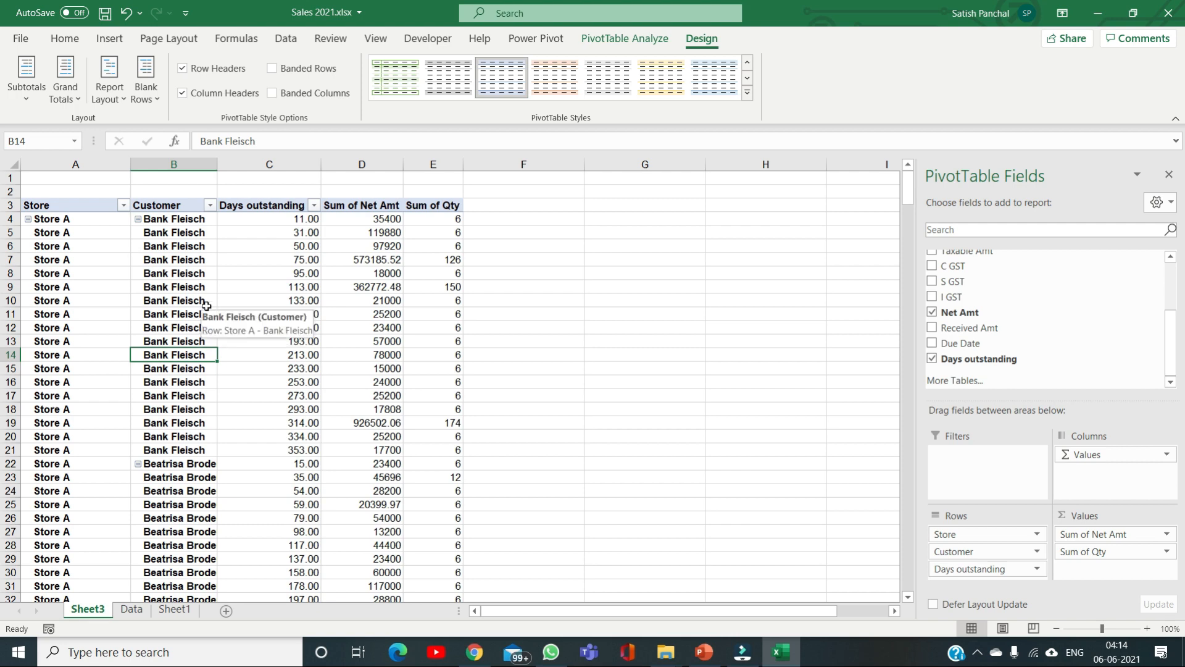
# - Group the Days outstanding values in the PivotTable by intervals of 5
pyautogui.click(289, 263)
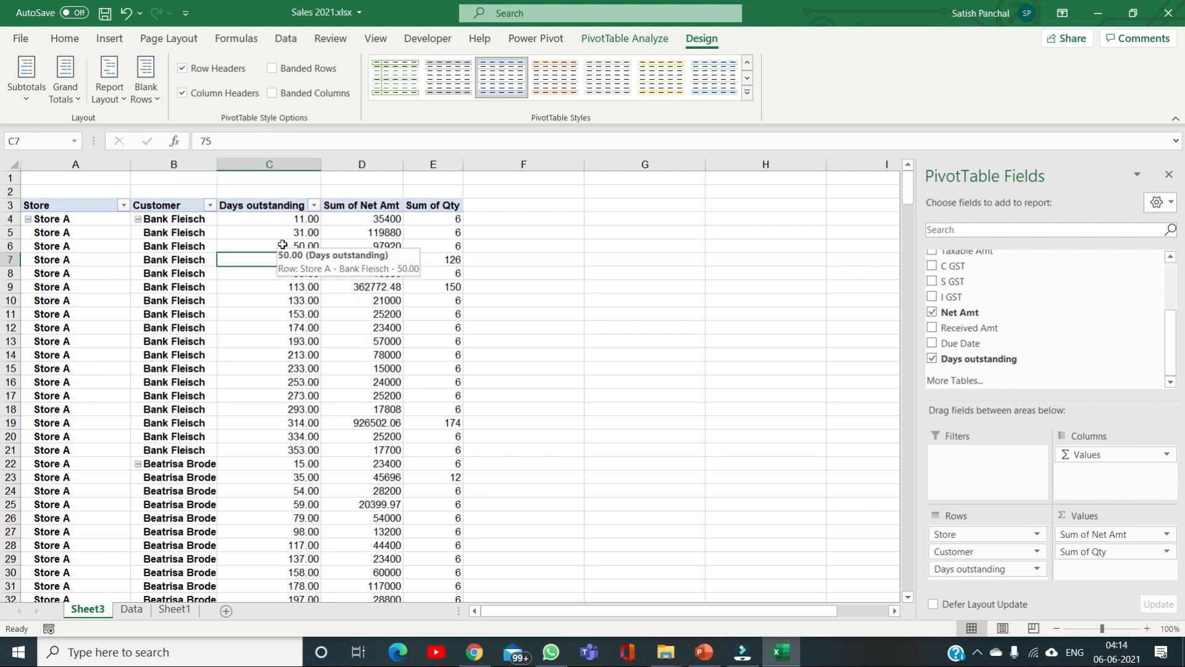
pyautogui.click(294, 246)
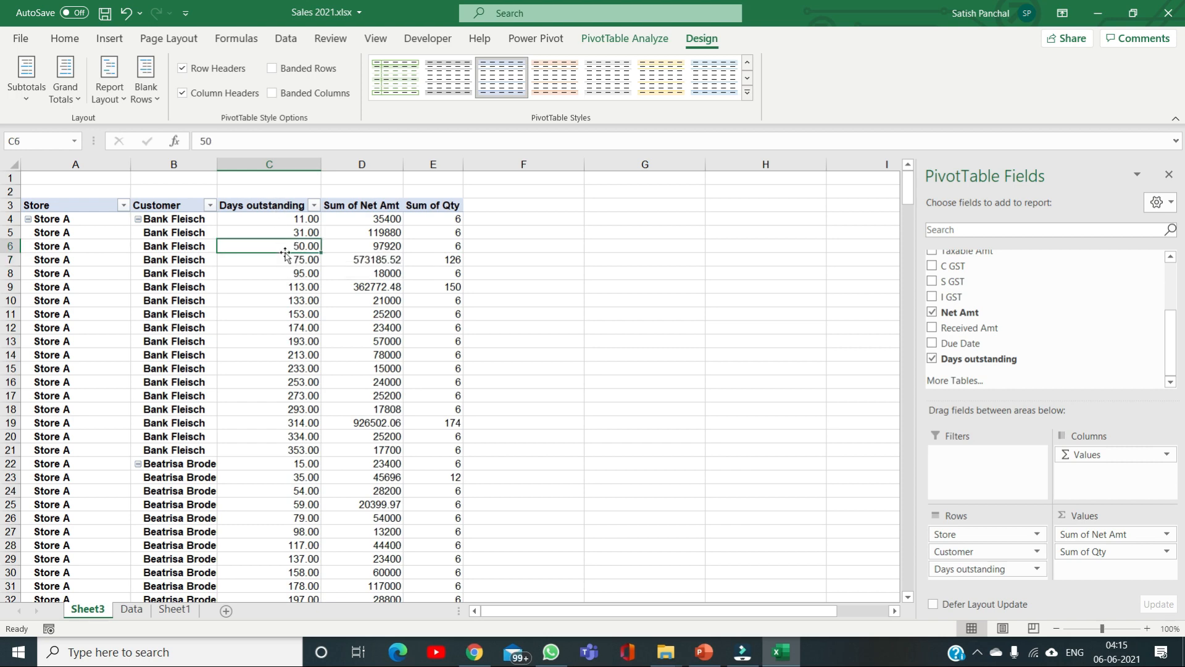
pyautogui.rightClick(286, 247)
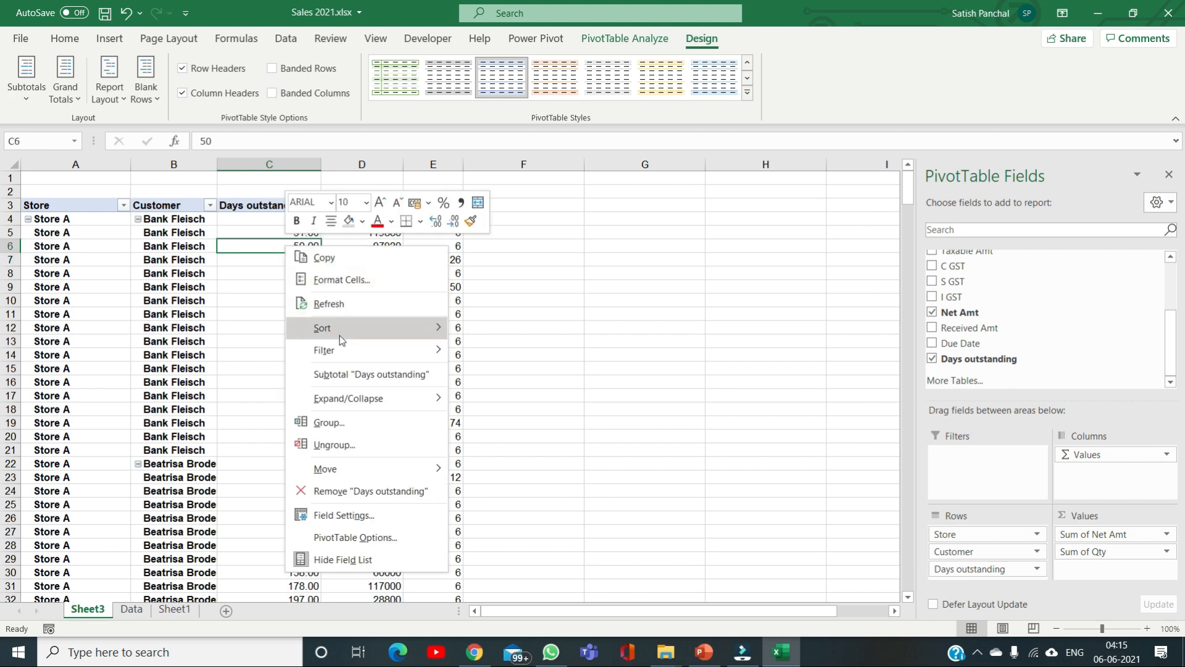
pyautogui.click(327, 422)
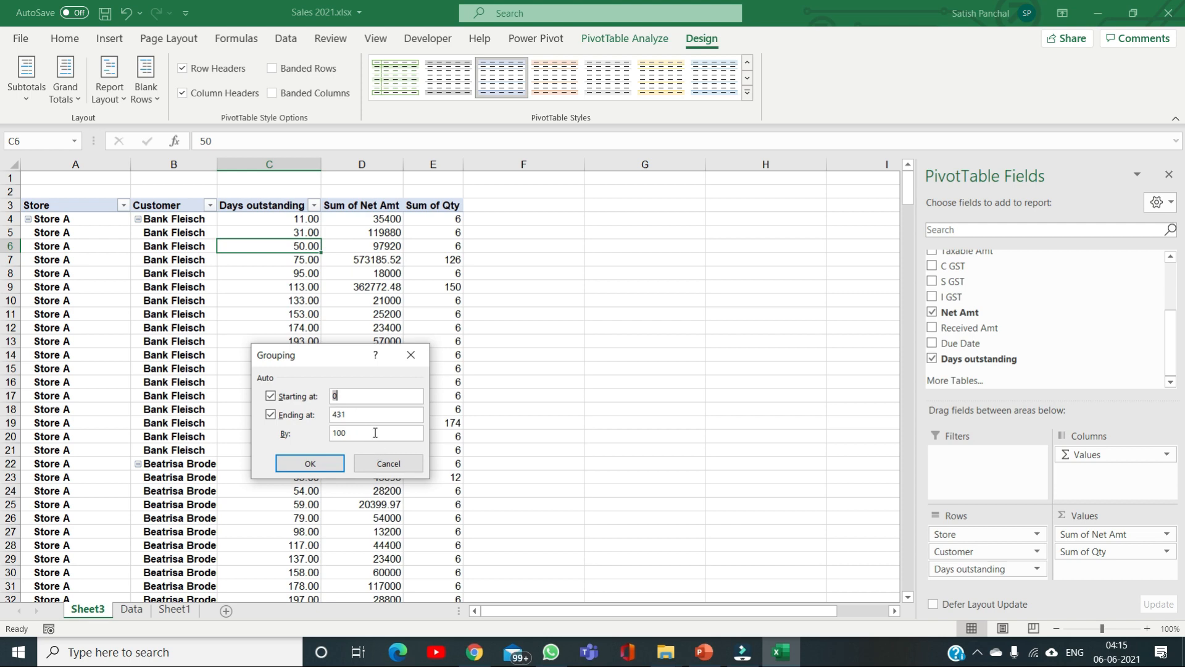
pyautogui.moveTo(375, 432); pyautogui.dragTo(318, 431)
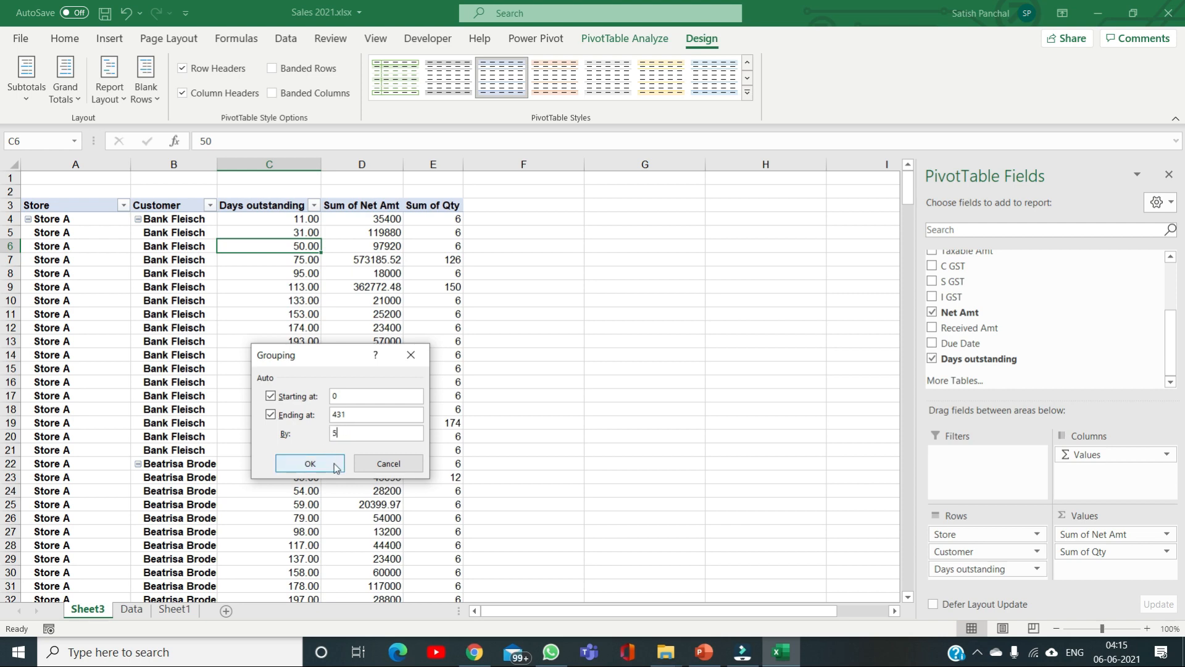
pyautogui.click(309, 464)
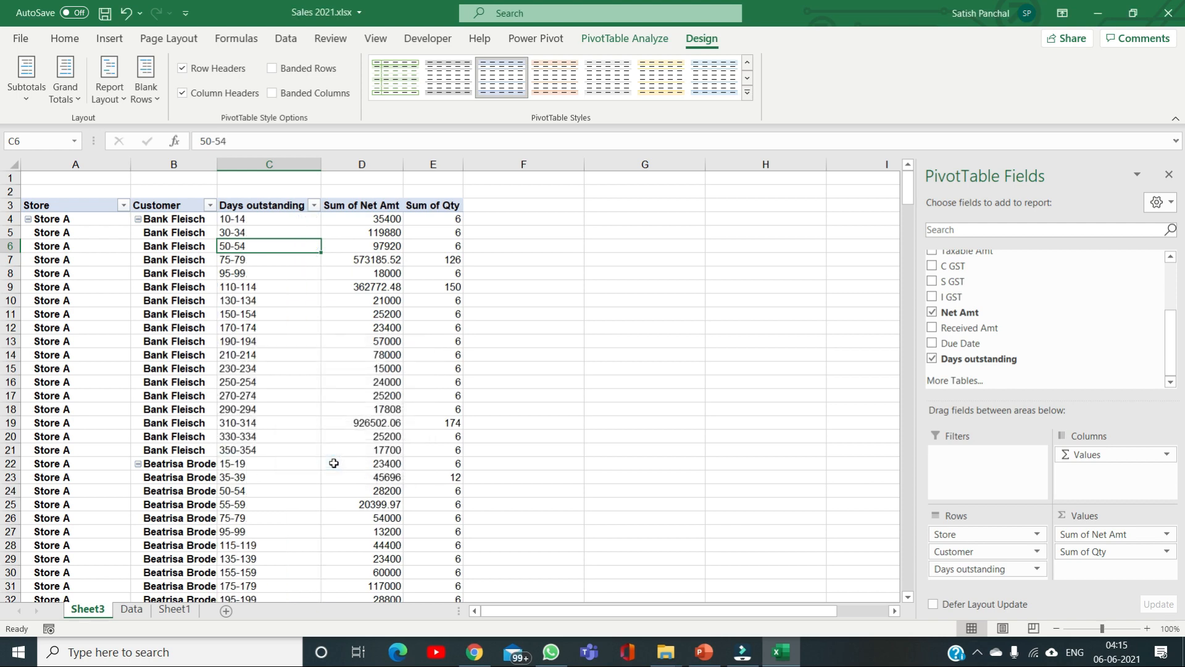
# - Review the 5-day ranges and change the Days outstanding grouping to end at 180
pyautogui.click(250, 225)
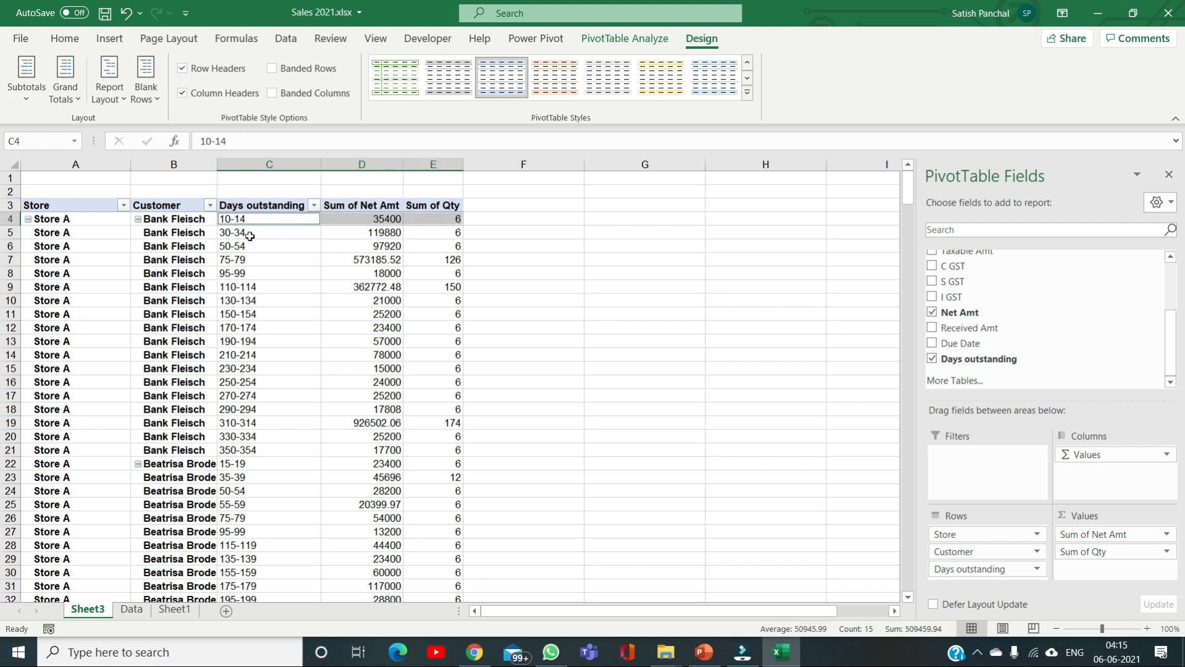
pyautogui.click(250, 235)
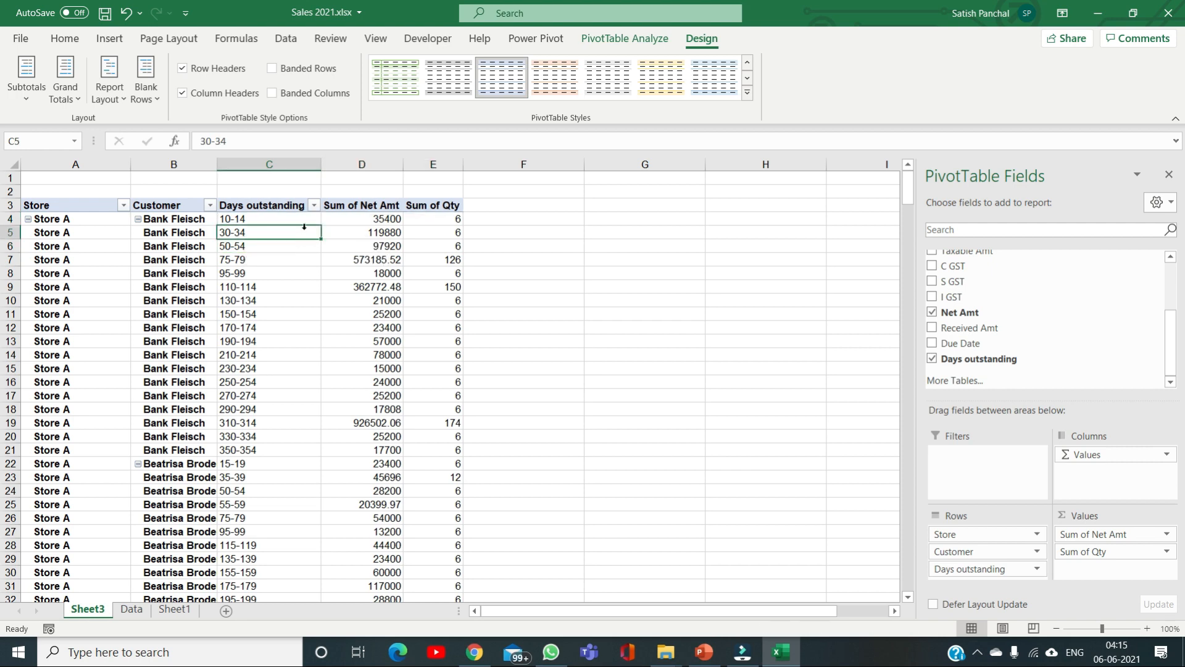
pyautogui.scroll(-4, 282, 387)
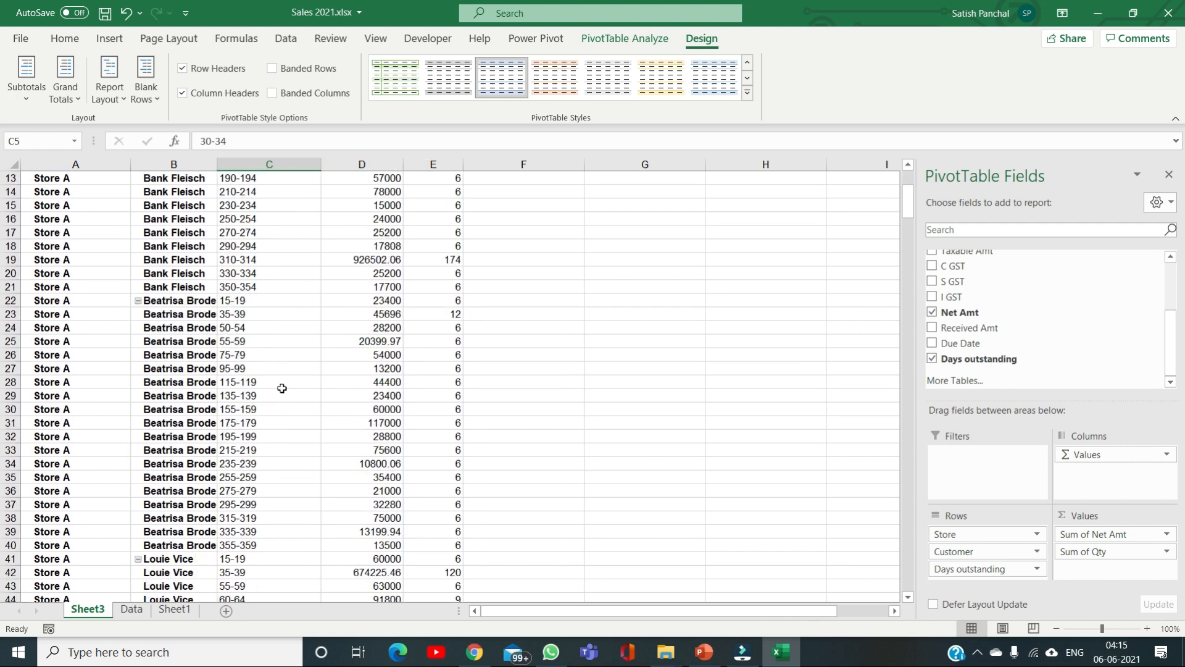
pyautogui.scroll(-4, 283, 387)
pyautogui.scroll(8, 278, 387)
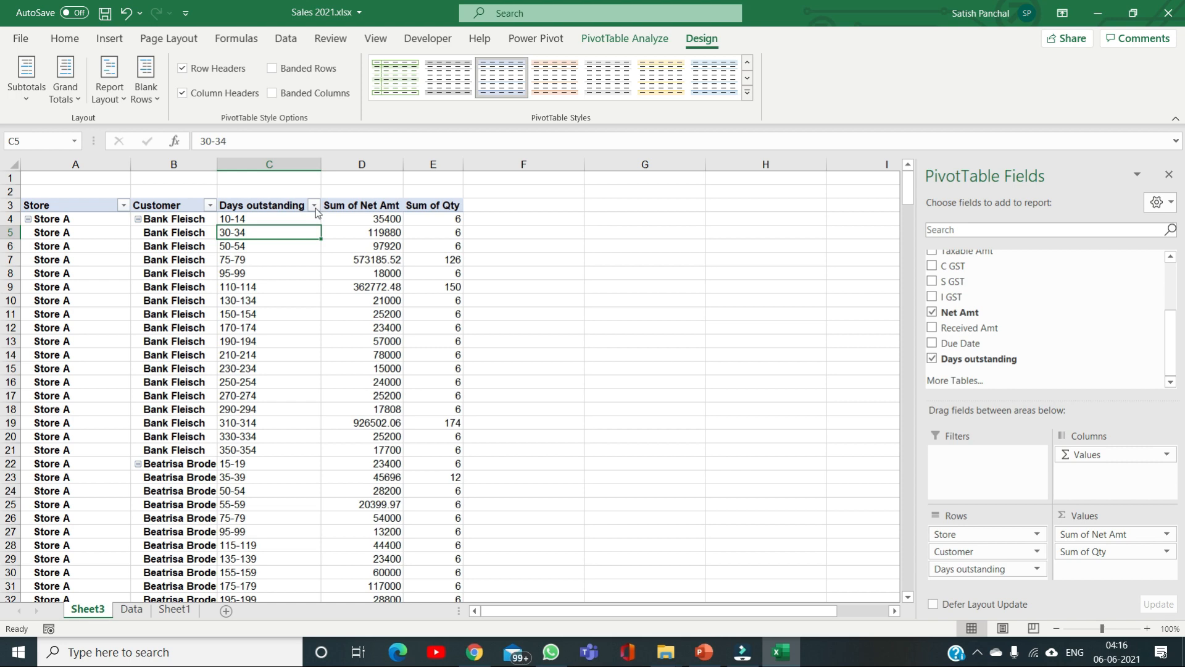
pyautogui.rightClick(260, 232)
pyautogui.moveTo(311, 328)
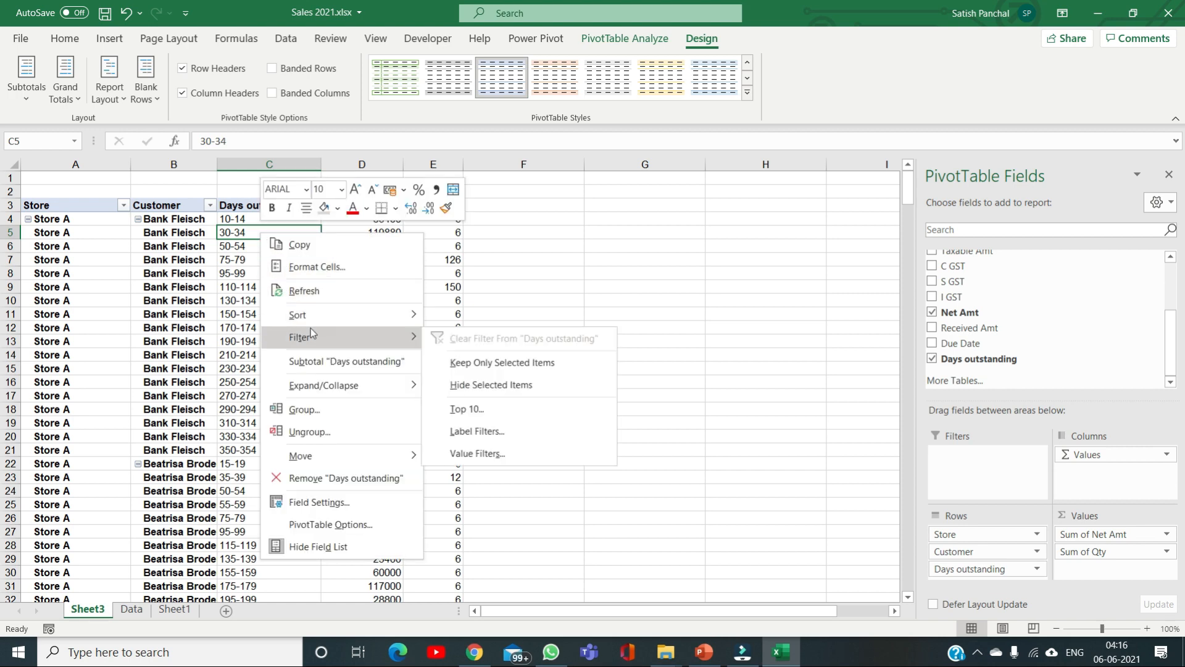
pyautogui.click(312, 408)
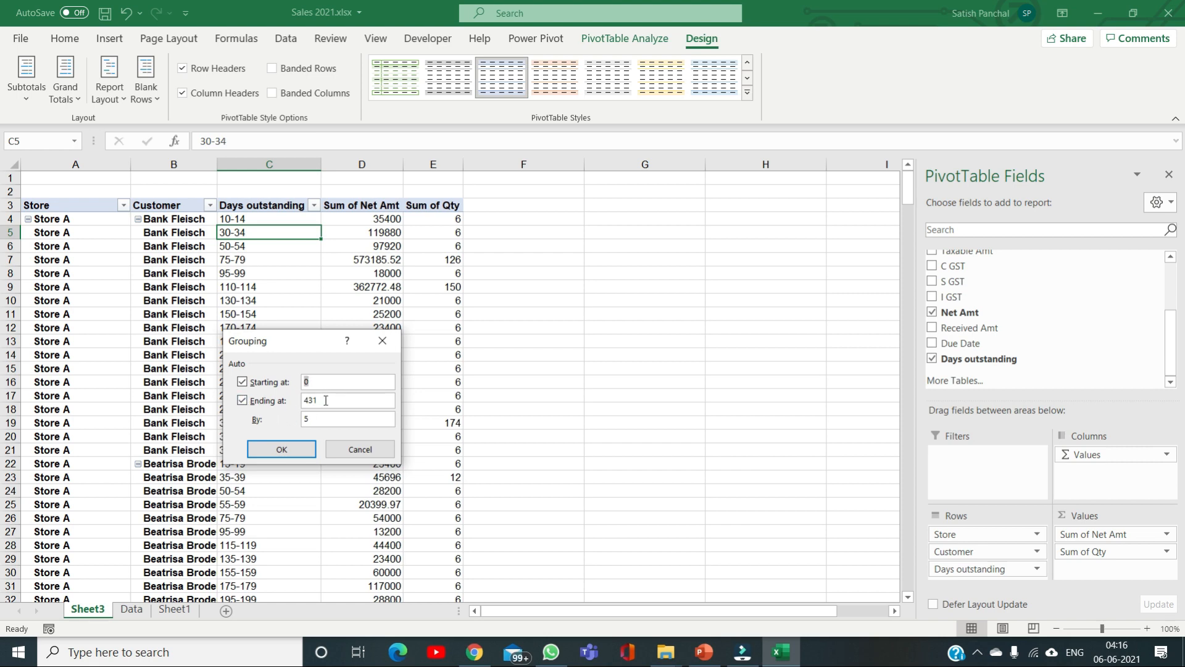
pyautogui.moveTo(326, 400); pyautogui.dragTo(269, 400)
pyautogui.write('180')
pyautogui.click(303, 458)
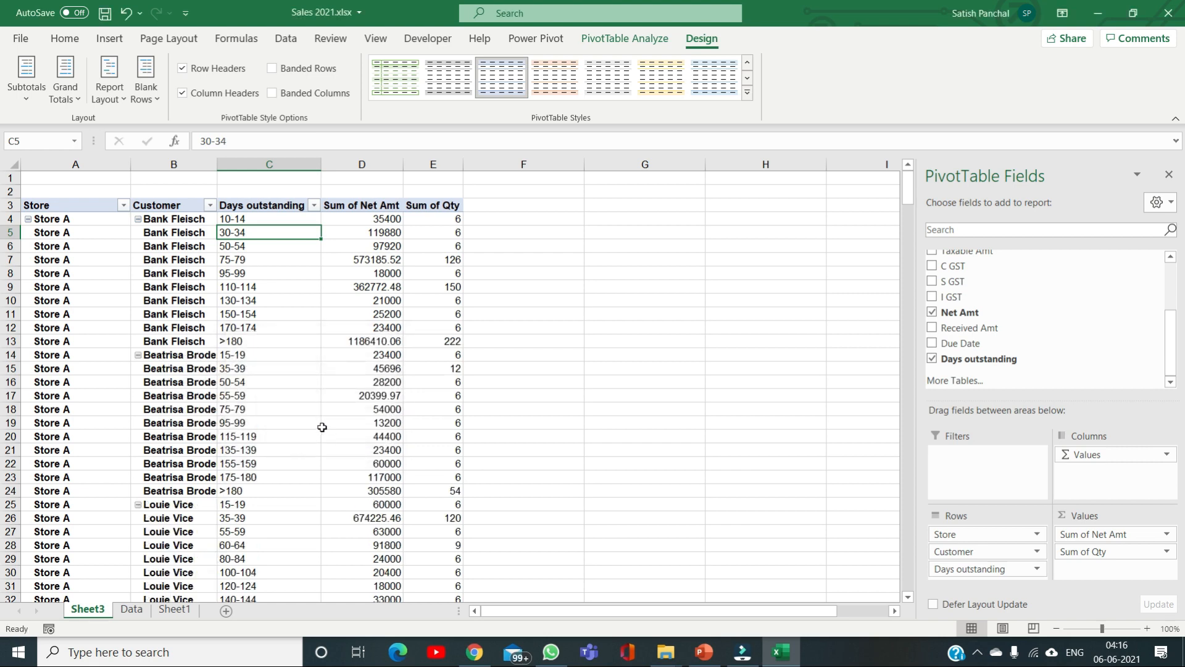
# - Examine the >180 group and the other Days outstanding ranges throughout the PivotTable
pyautogui.click(249, 342)
pyautogui.moveTo(335, 357)
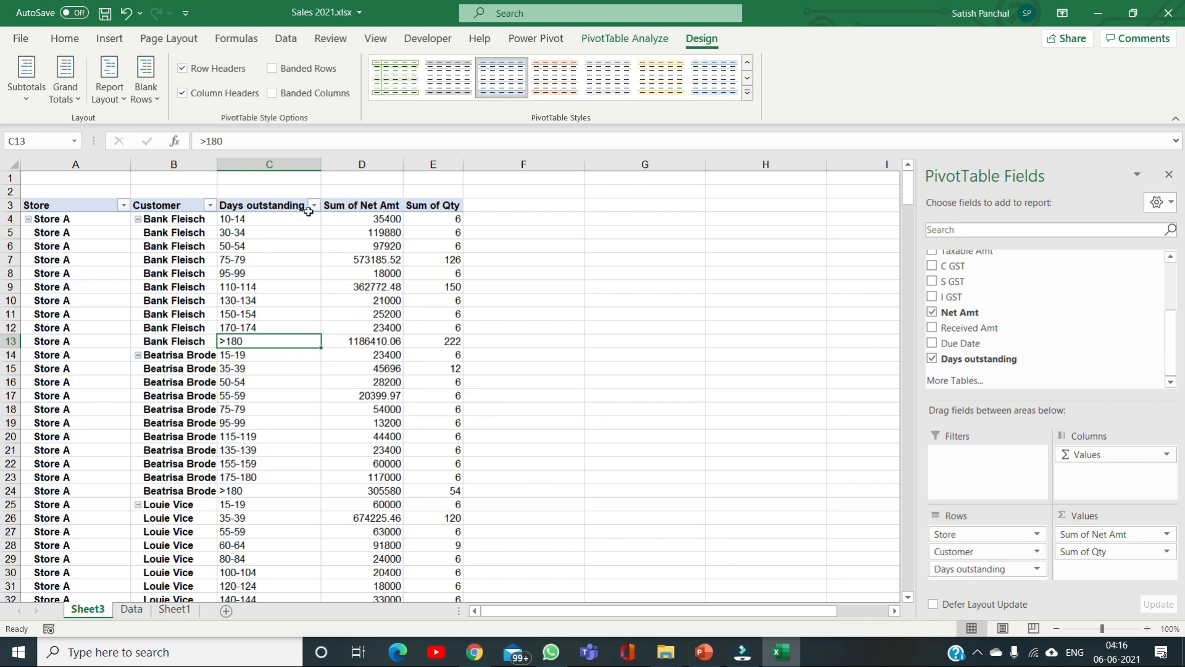
pyautogui.click(284, 254)
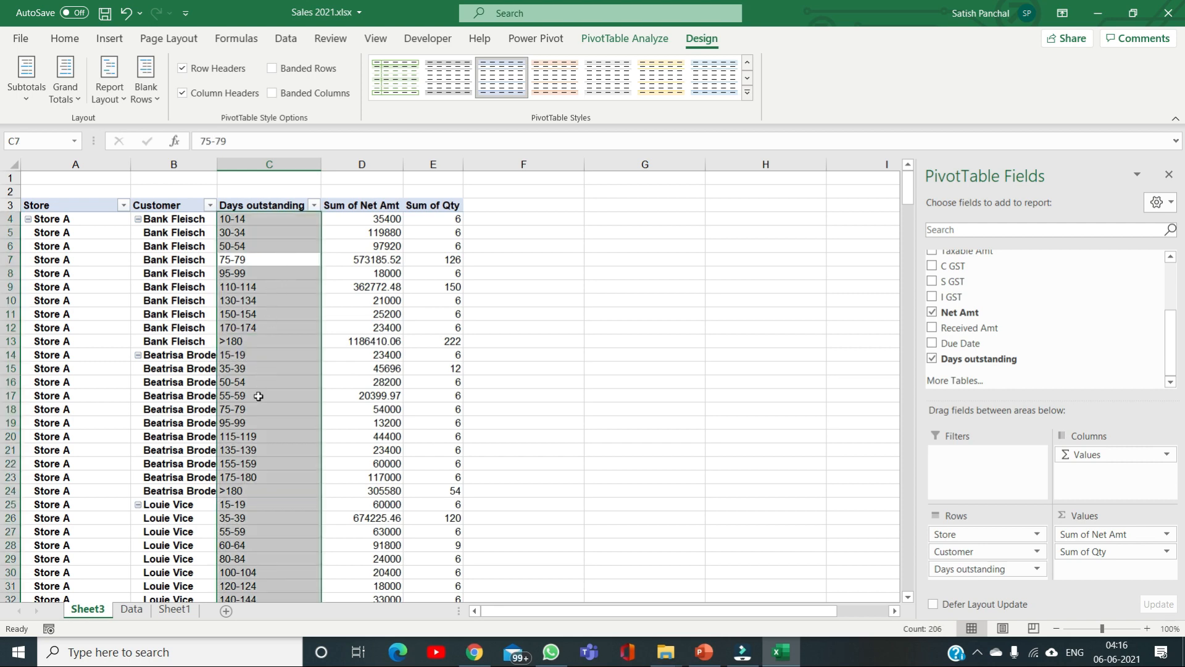
pyautogui.scroll(-4, 259, 397)
pyautogui.scroll(-3, 259, 397)
pyautogui.scroll(7, 258, 397)
pyautogui.press('Return')
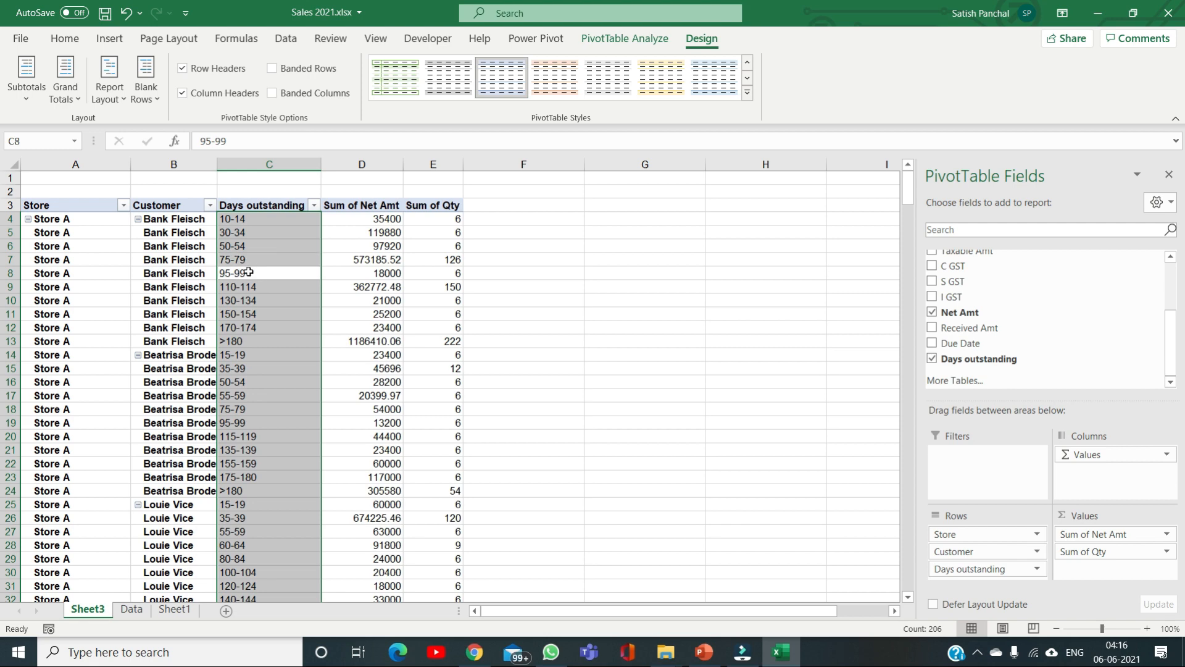